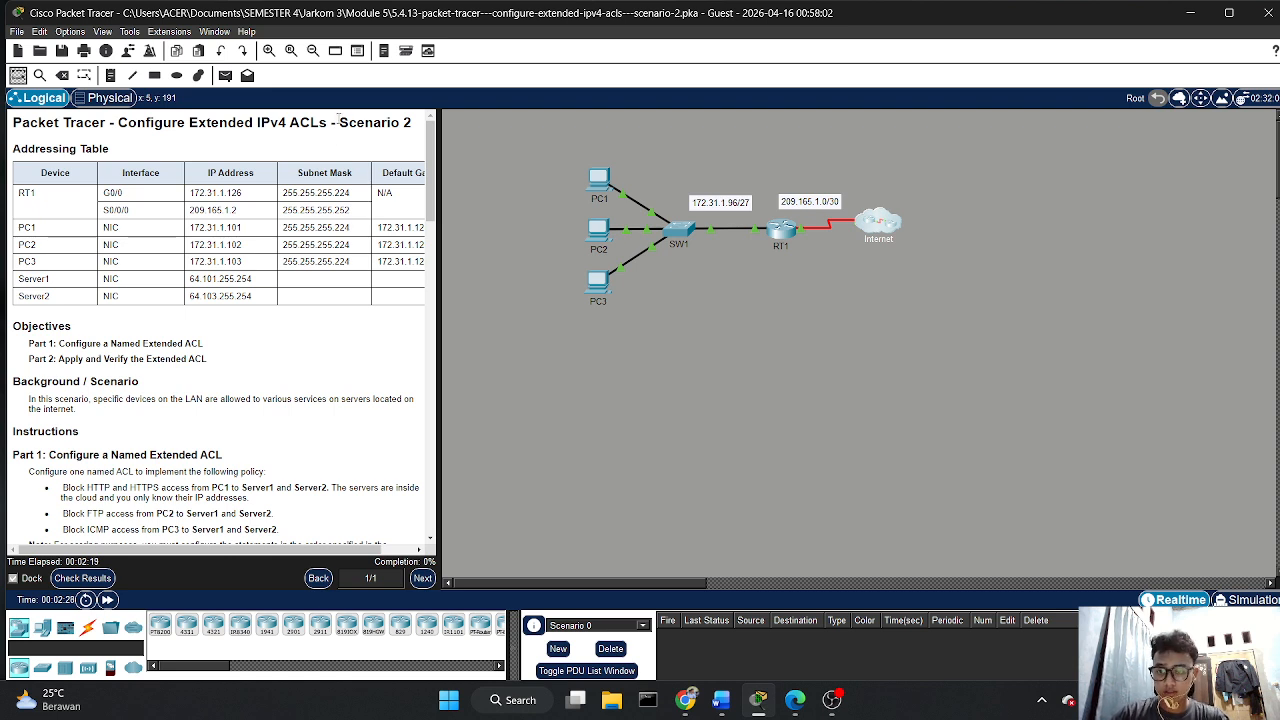
- Read the scenario title and the two listed objectives in the activity instructions
{"action": "left_click_drag", "start_coordinate": [338, 121], "coordinate": [412, 123]}
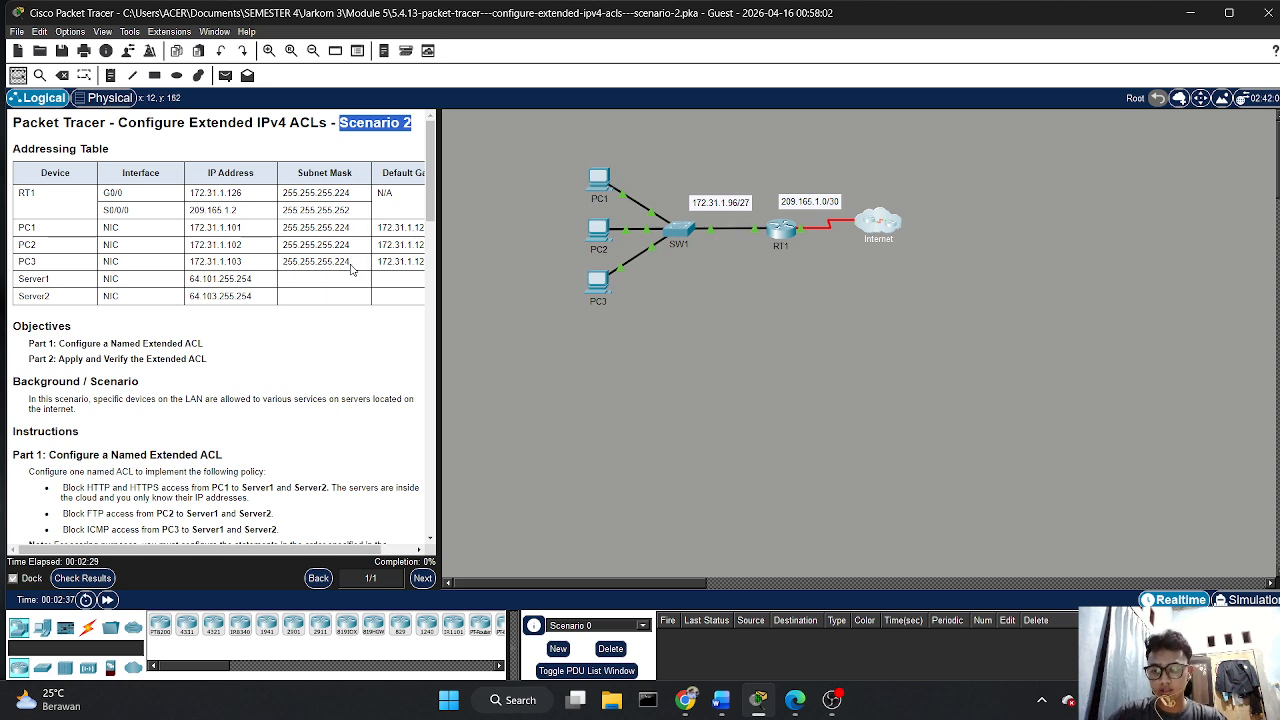
{"action": "scroll", "coordinate": [340, 241], "scroll_direction": "down", "scroll_amount": 2}
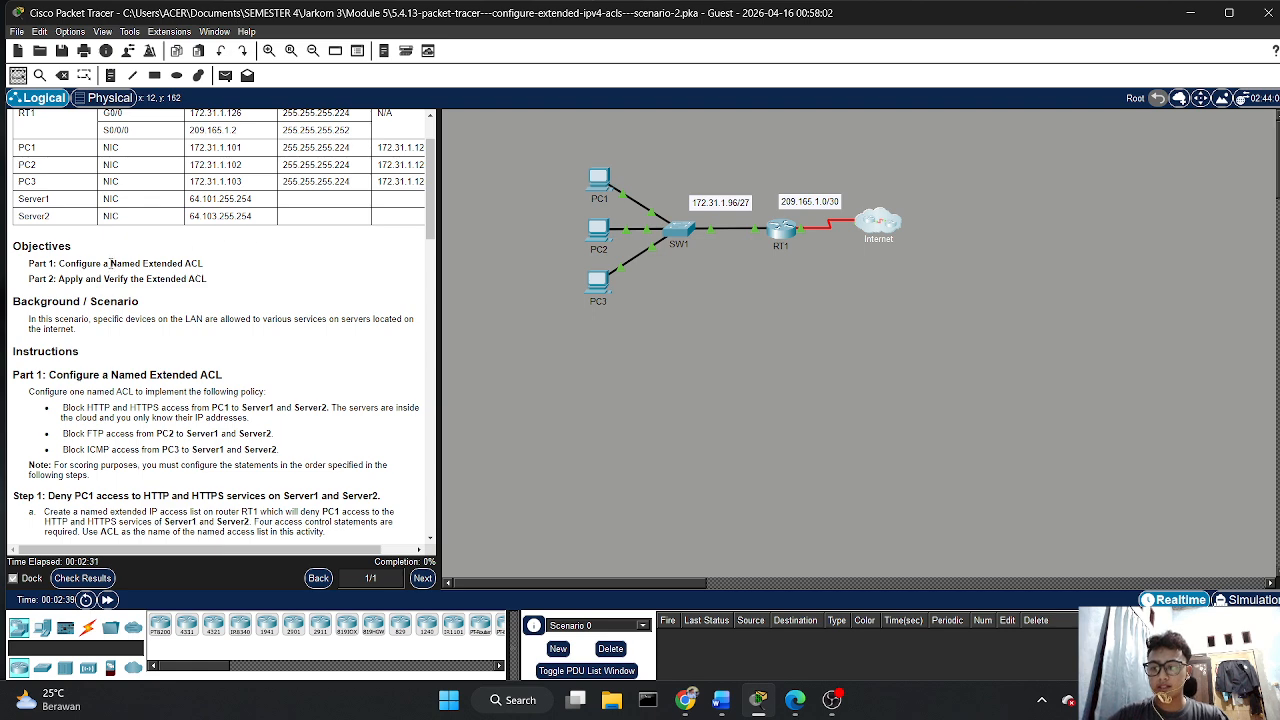
{"action": "left_click_drag", "start_coordinate": [29, 264], "coordinate": [228, 268]}
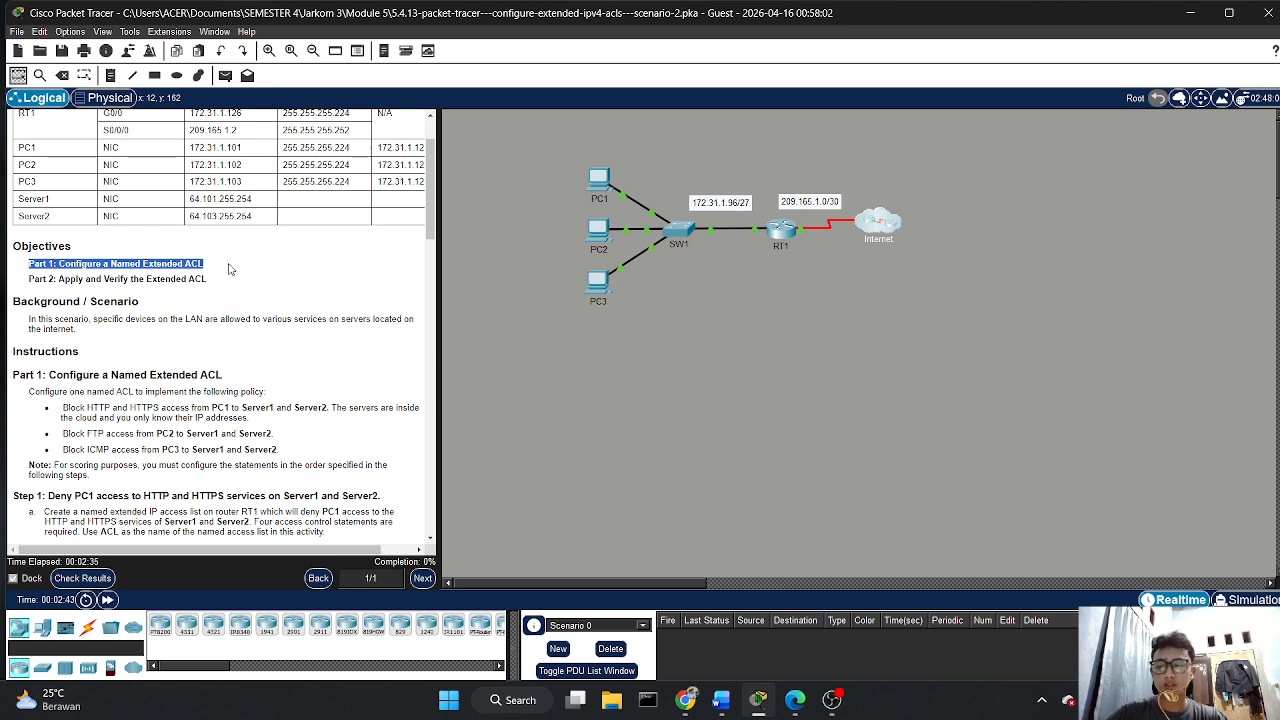
{"action": "double_click", "coordinate": [29, 280]}
{"action": "left_click_drag", "start_coordinate": [29, 280], "coordinate": [205, 284]}
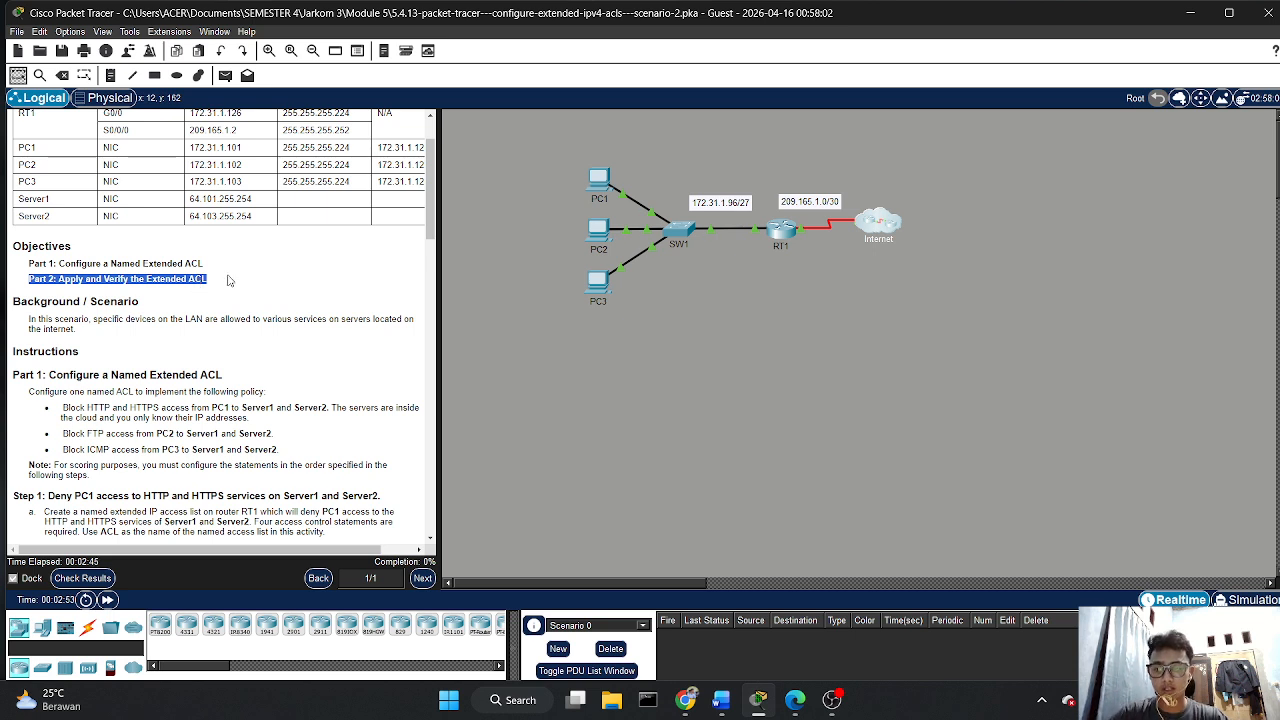
{"action": "scroll", "coordinate": [228, 281], "scroll_direction": "up", "scroll_amount": 3}
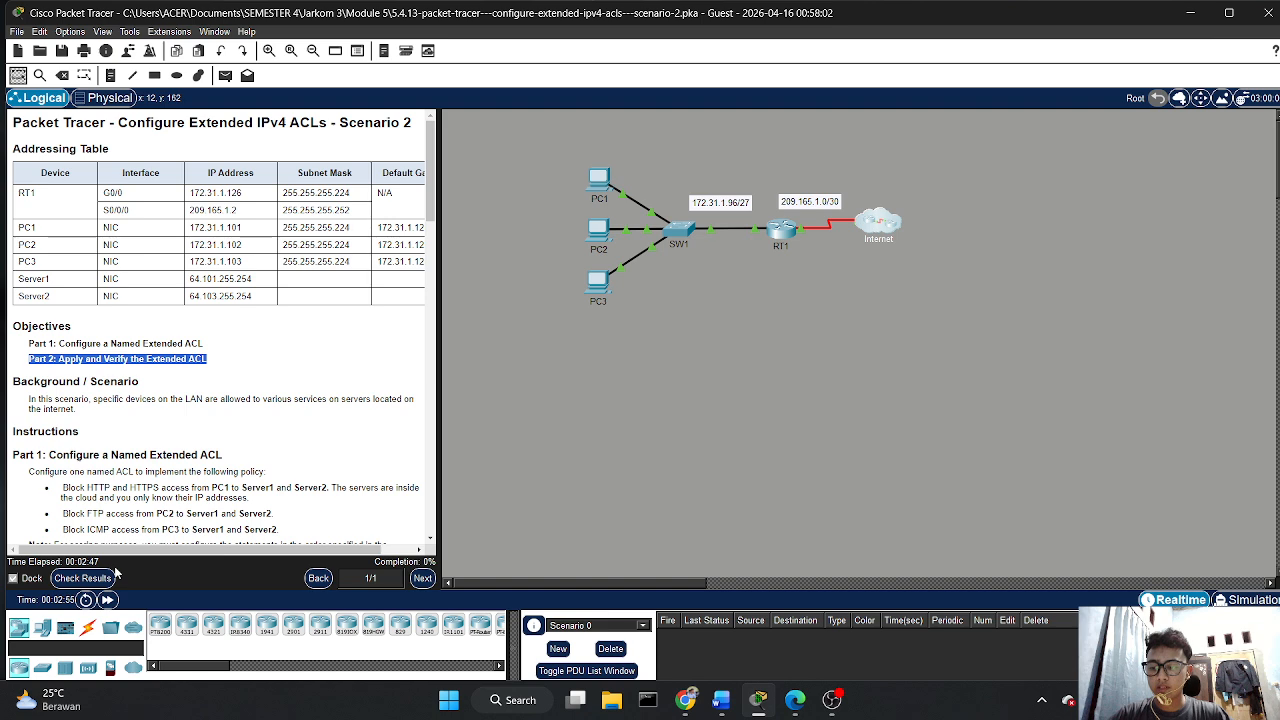
- Check the activity results, review the assessment items for RT1, and return to the activity
{"action": "left_click", "coordinate": [82, 578]}
{"action": "left_click", "coordinate": [140, 107]}
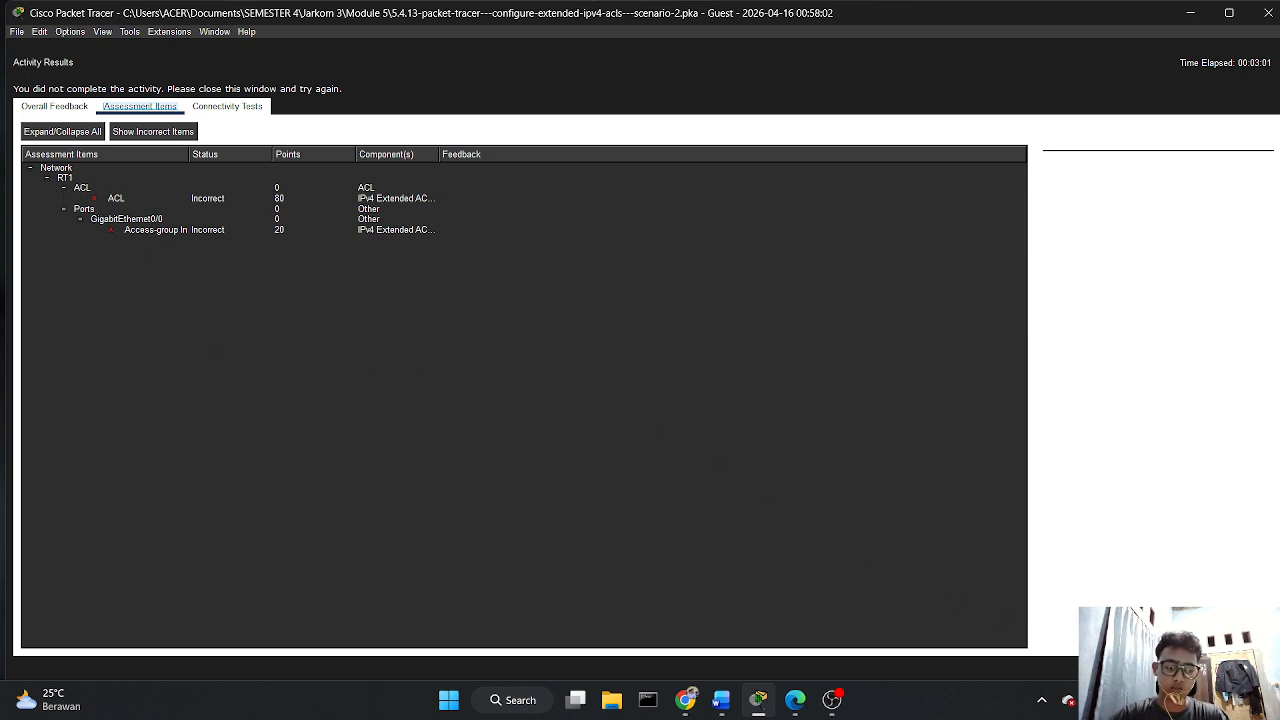
{"action": "left_click", "coordinate": [1238, 668]}
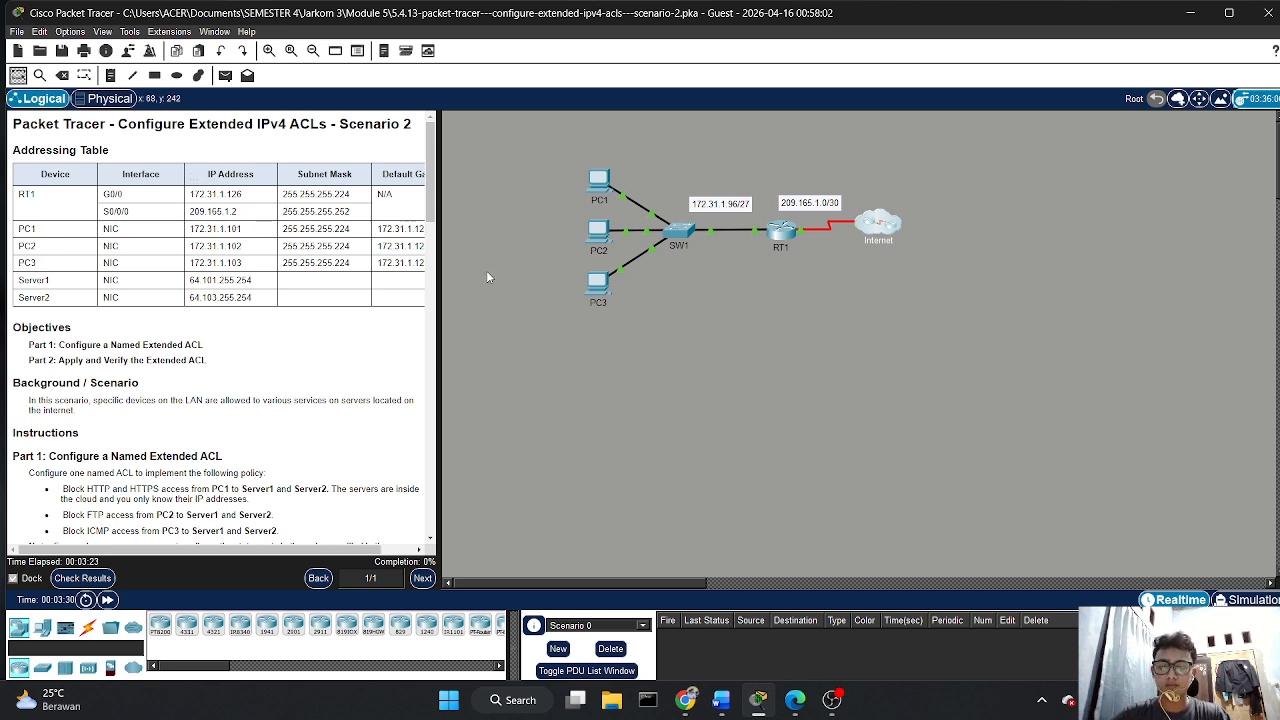
- Read the Part 1 policy on blocking HTTP/HTTPS, FTP and ICMP access from the PCs to the servers
{"action": "scroll", "coordinate": [306, 312], "scroll_direction": "down", "scroll_amount": 2}
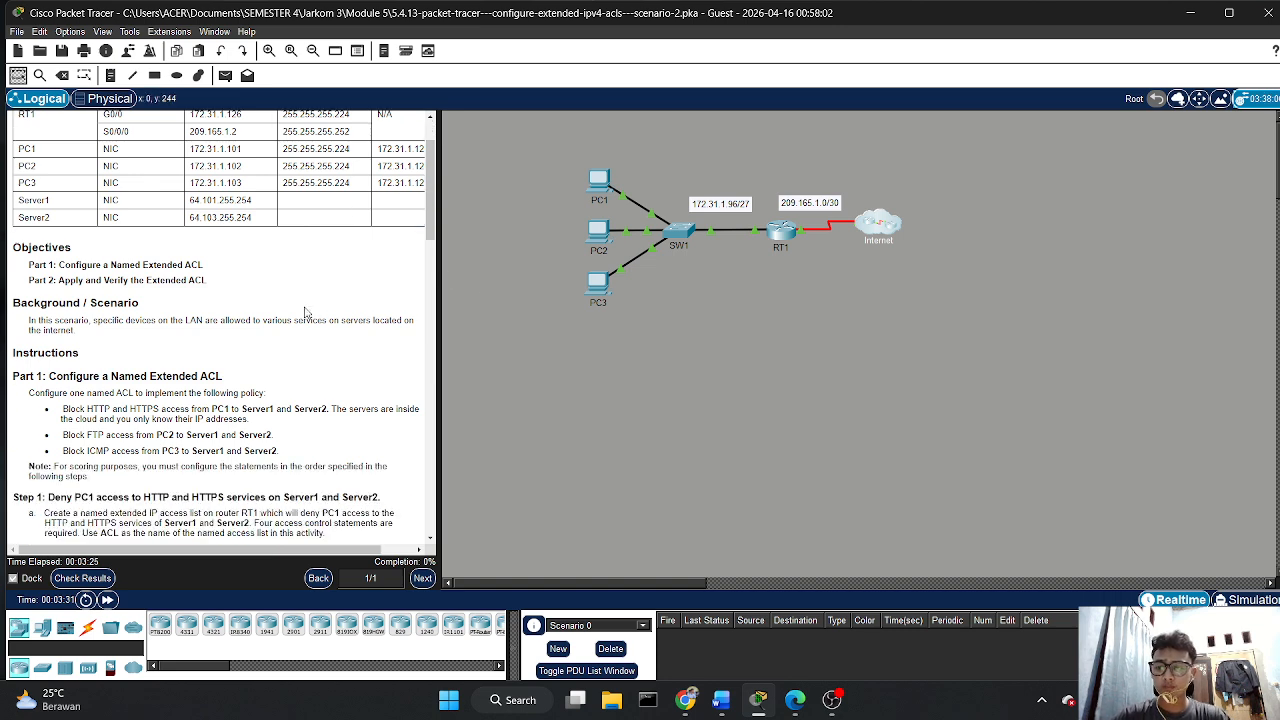
{"action": "scroll", "coordinate": [304, 314], "scroll_direction": "down", "scroll_amount": 1}
{"action": "scroll", "coordinate": [296, 318], "scroll_direction": "down", "scroll_amount": 1}
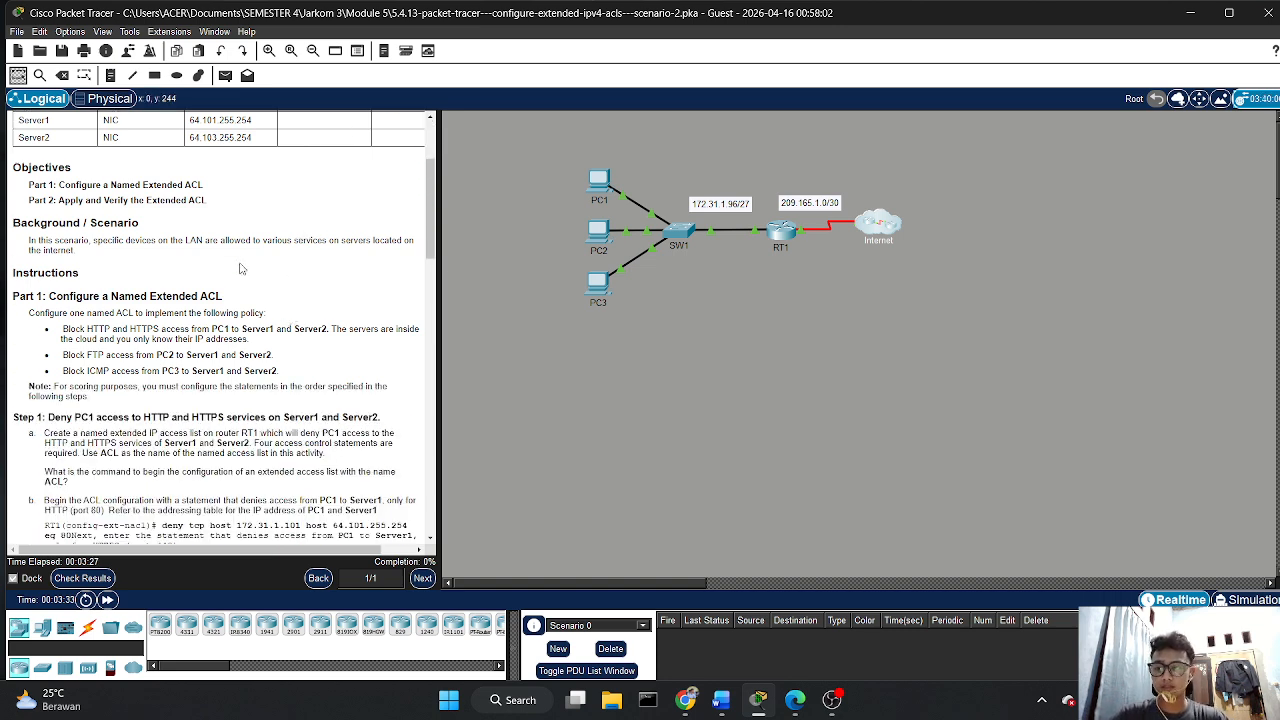
{"action": "scroll", "coordinate": [49, 236], "scroll_direction": "down", "scroll_amount": 2}
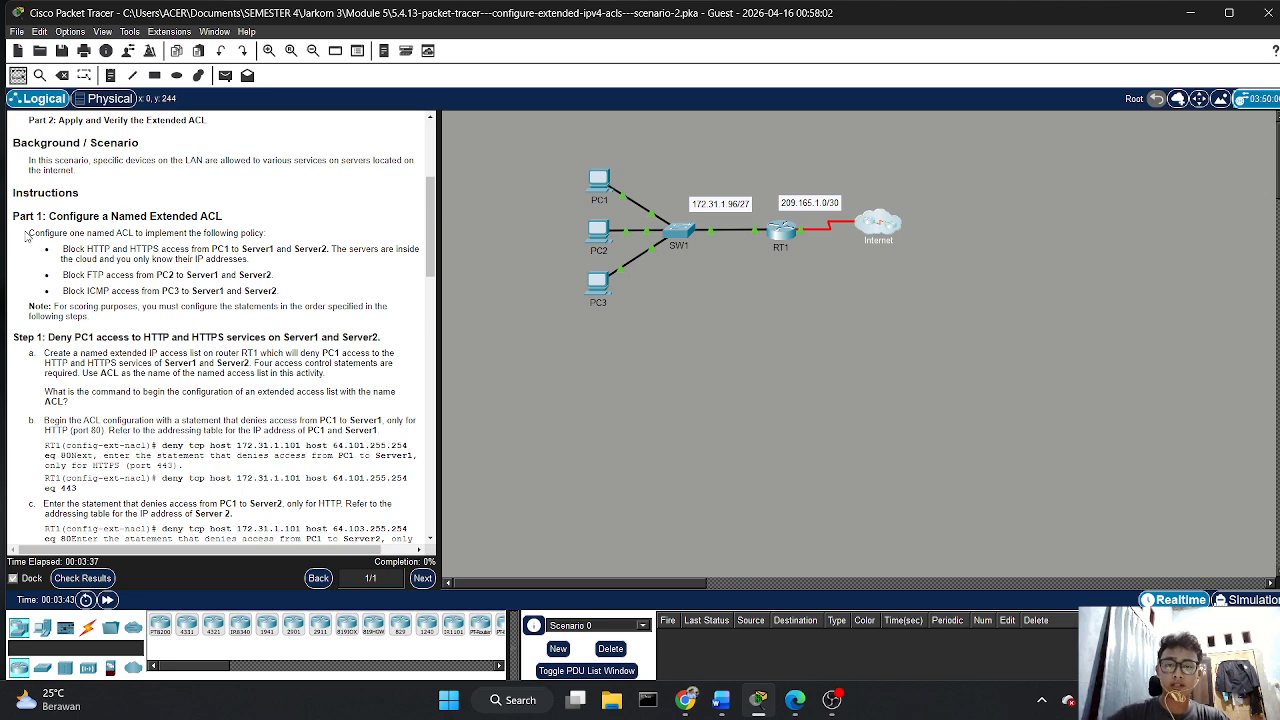
{"action": "left_click_drag", "start_coordinate": [62, 249], "coordinate": [315, 264]}
{"action": "left_click", "coordinate": [315, 265]}
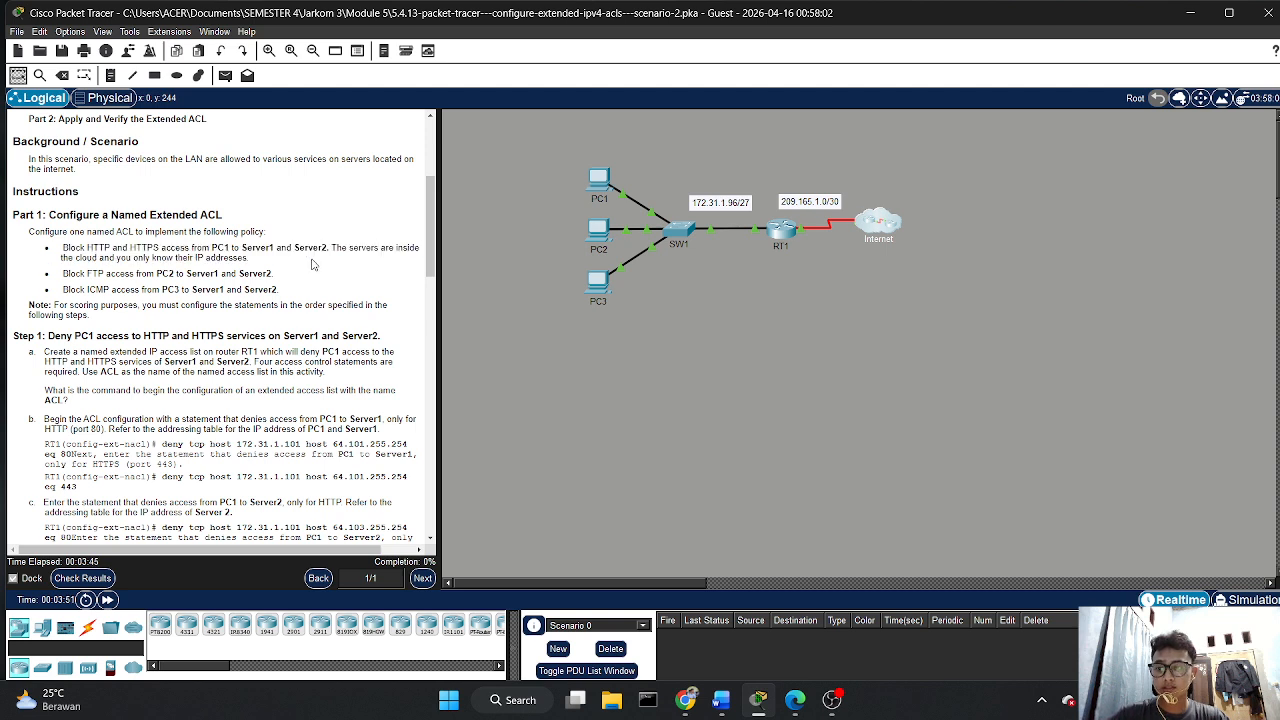
{"action": "left_click_drag", "start_coordinate": [62, 273], "coordinate": [207, 273]}
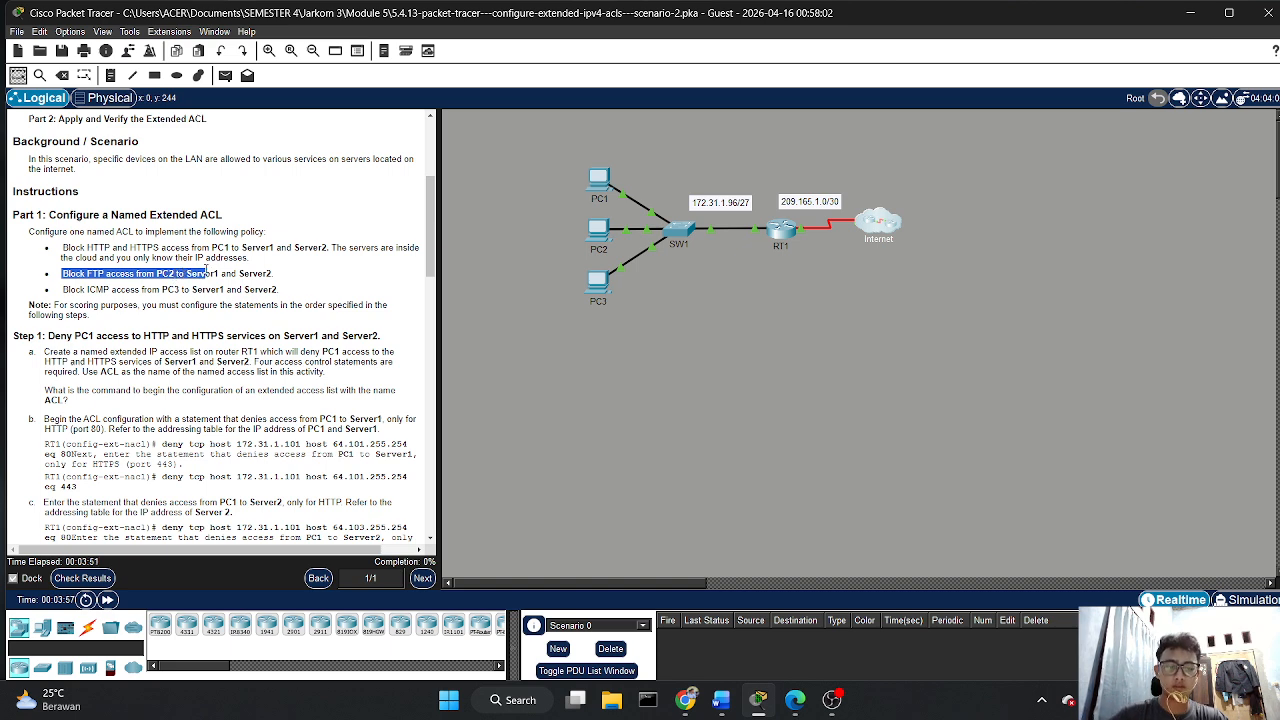
{"action": "left_click", "coordinate": [122, 298]}
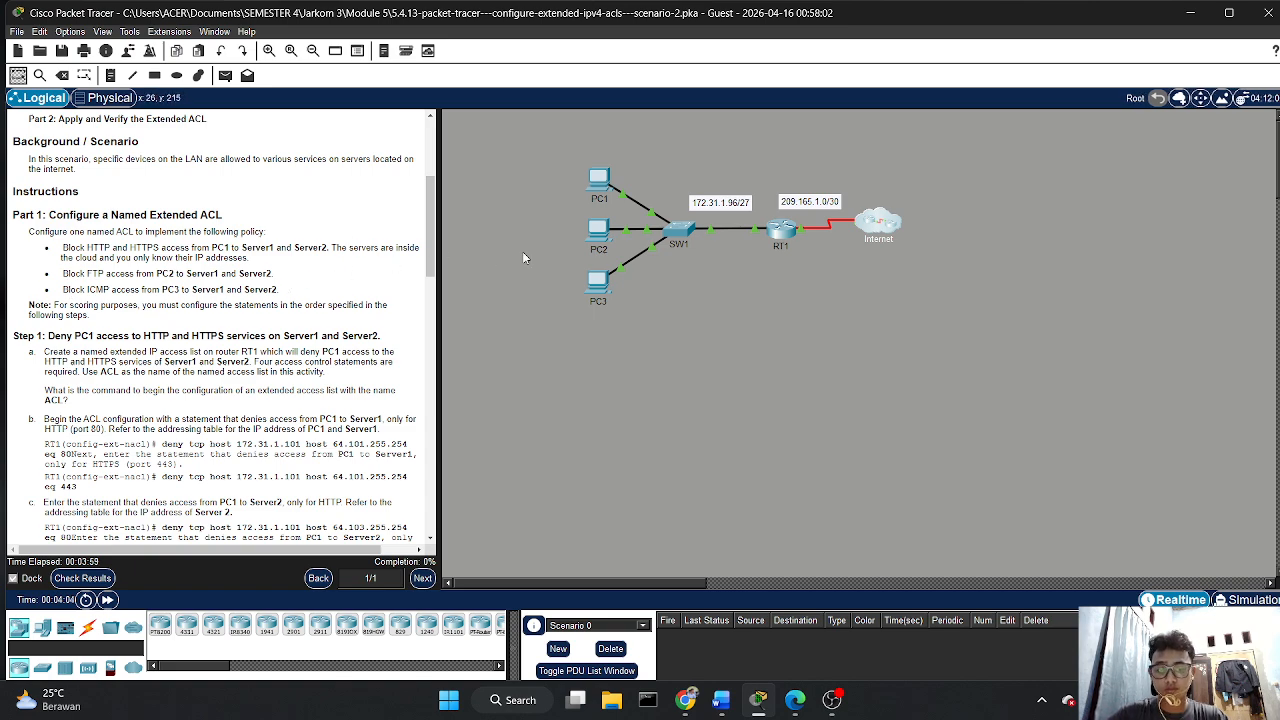
- Open the command-line interface of router RT1 and bring up its user prompt
{"action": "left_click", "coordinate": [780, 230]}
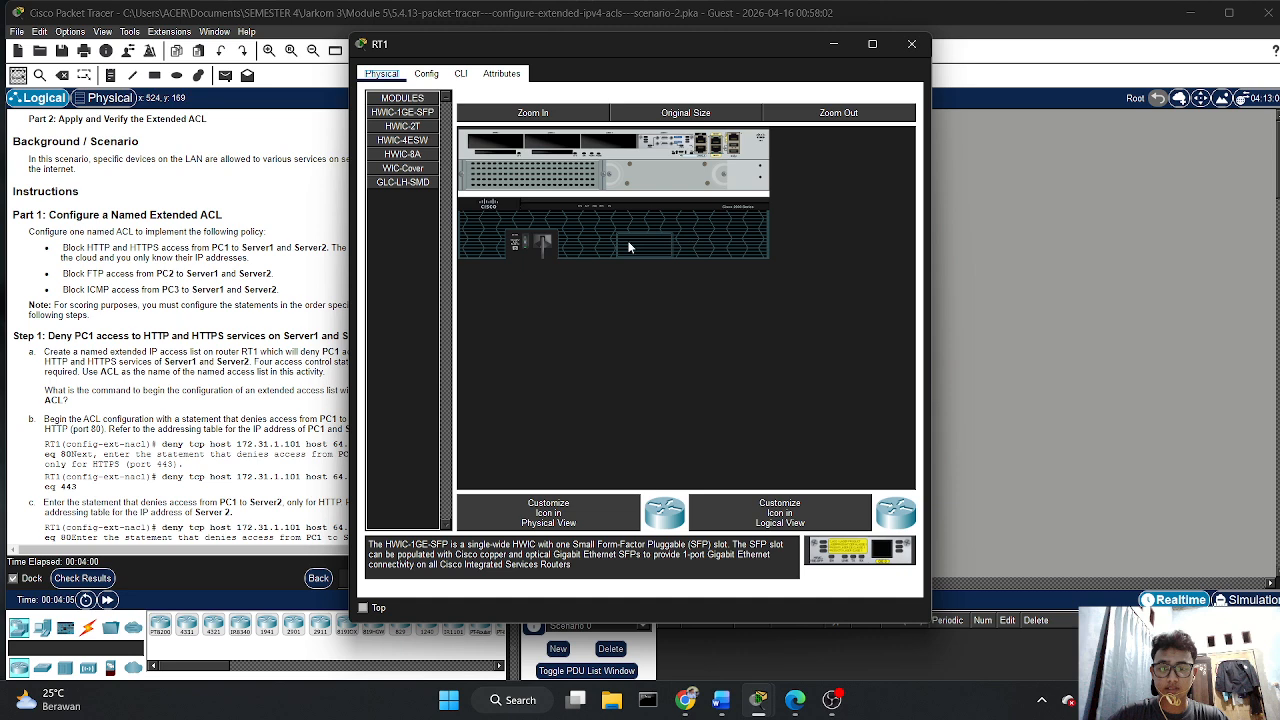
{"action": "left_click", "coordinate": [460, 73]}
{"action": "left_click_drag", "start_coordinate": [555, 281], "coordinate": [566, 271]}
{"action": "key", "text": "Return"}
{"action": "key", "text": "Return"}
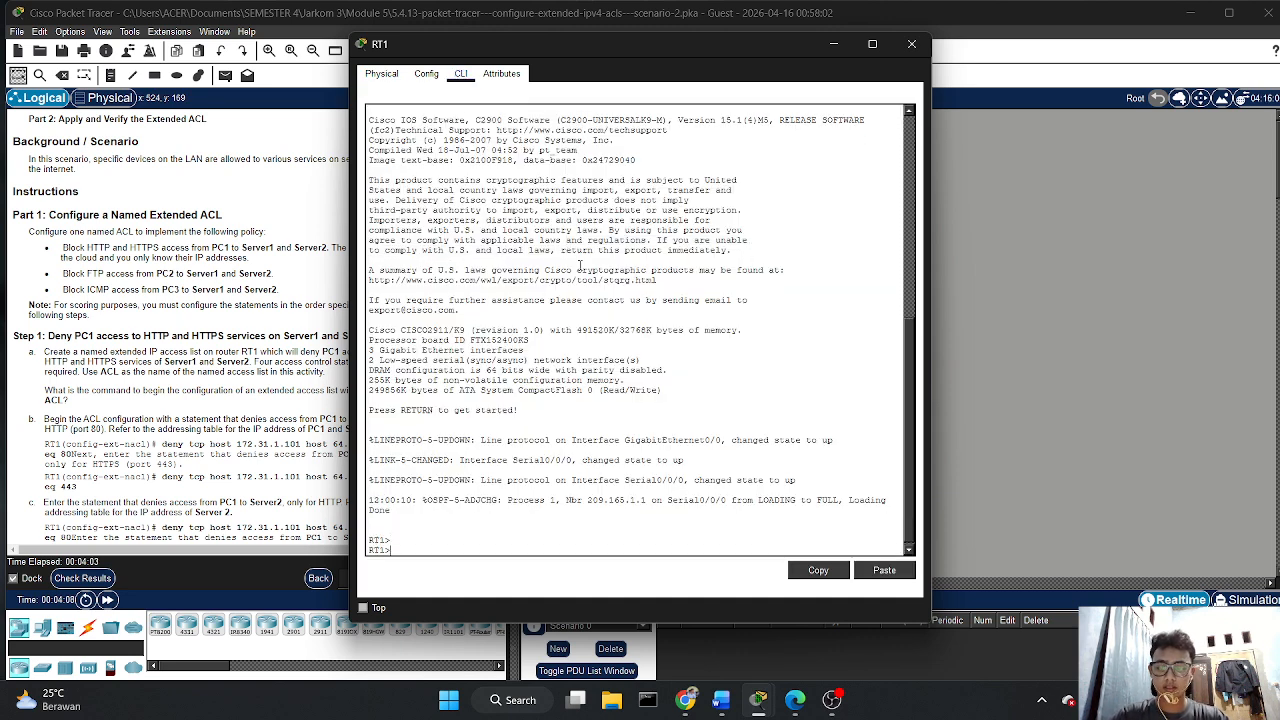
- Enter privileged mode on RT1 with enable, and enter global configuration mode with configure, accepting the terminal source
{"action": "type", "text": "ena"}
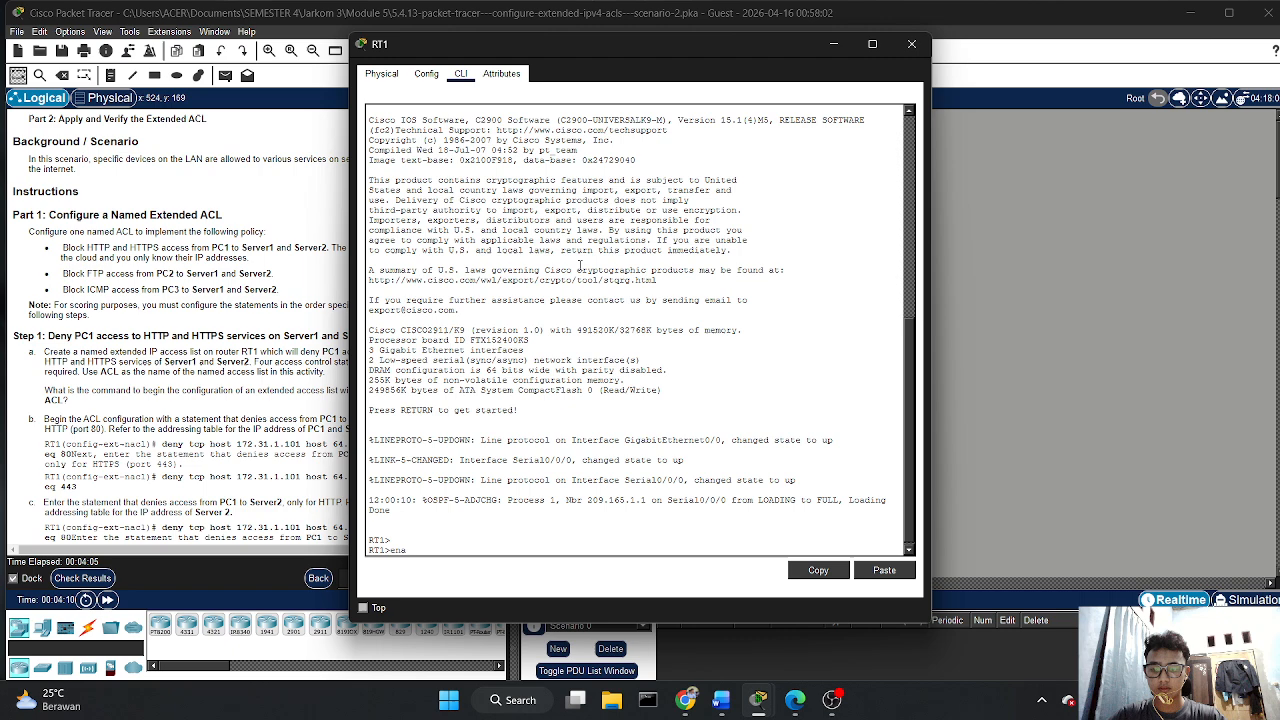
{"action": "key", "text": "Tab"}
{"action": "key", "text": "Return"}
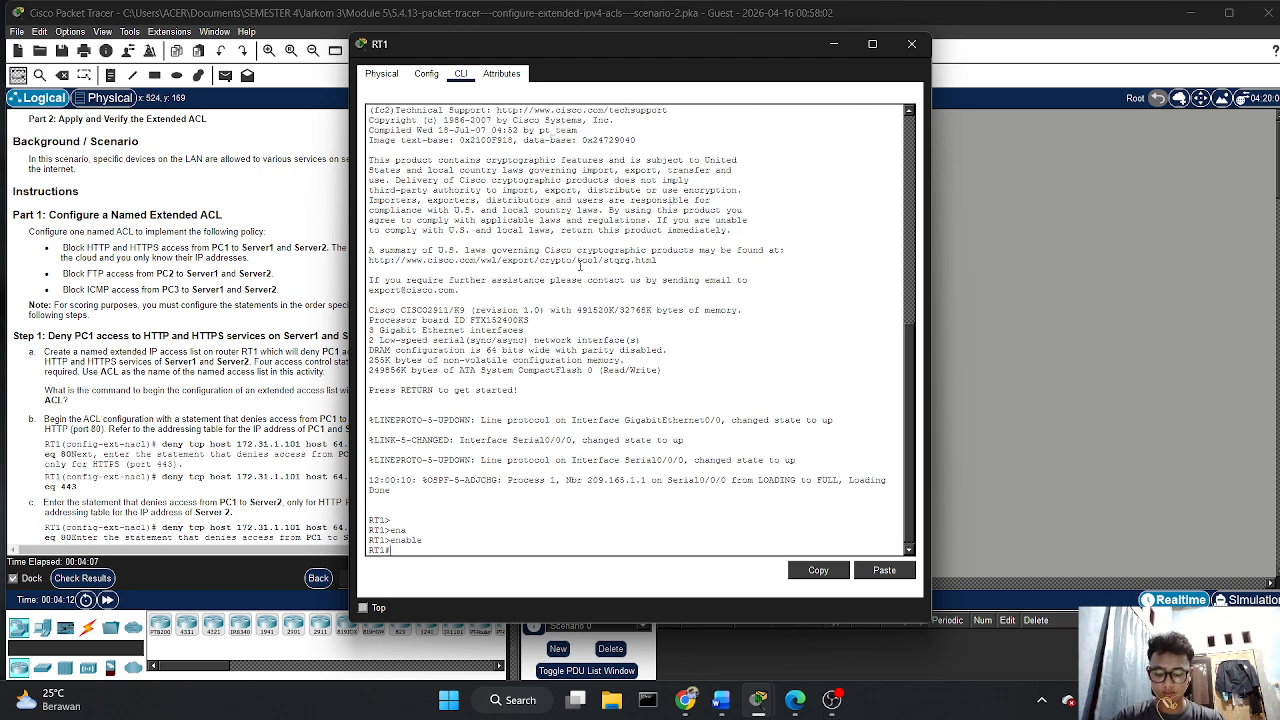
{"action": "type", "text": "conf"}
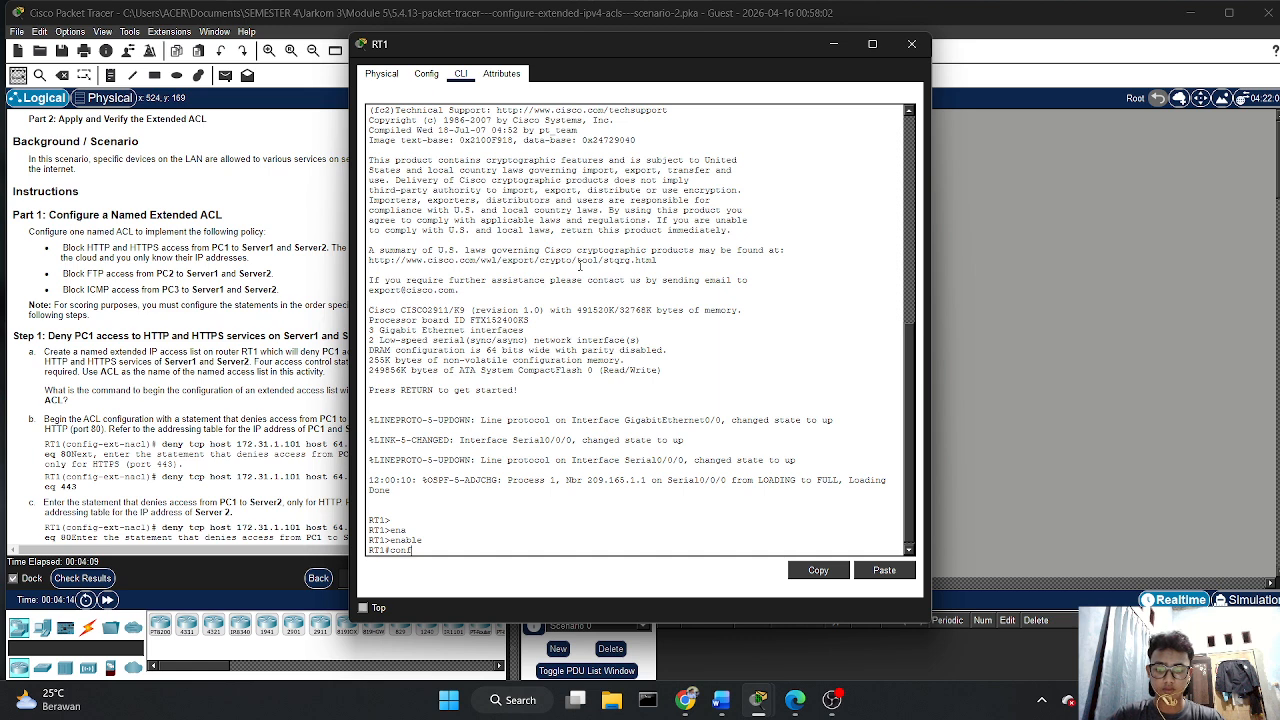
{"action": "key", "text": "Tab"}
{"action": "key", "text": "Return"}
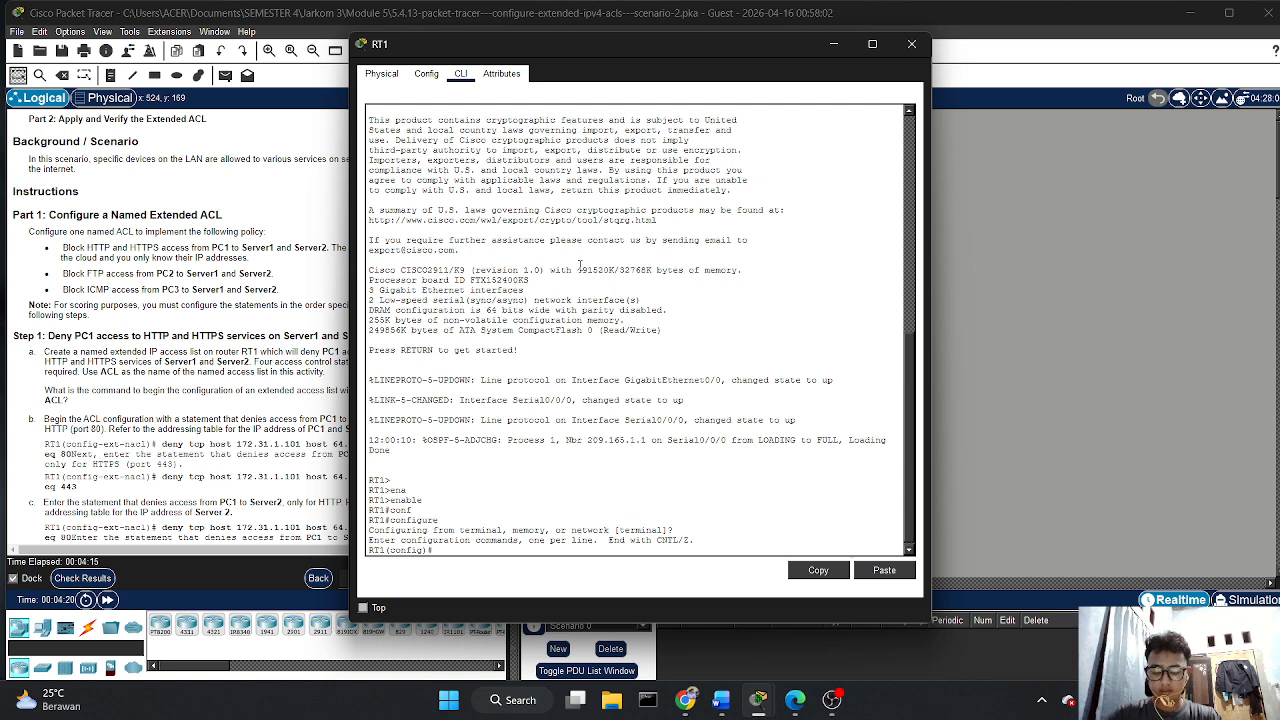
- Create a named extended access list on RT1 with the command ip access-list extended ACL
{"action": "type", "text": "ip"}
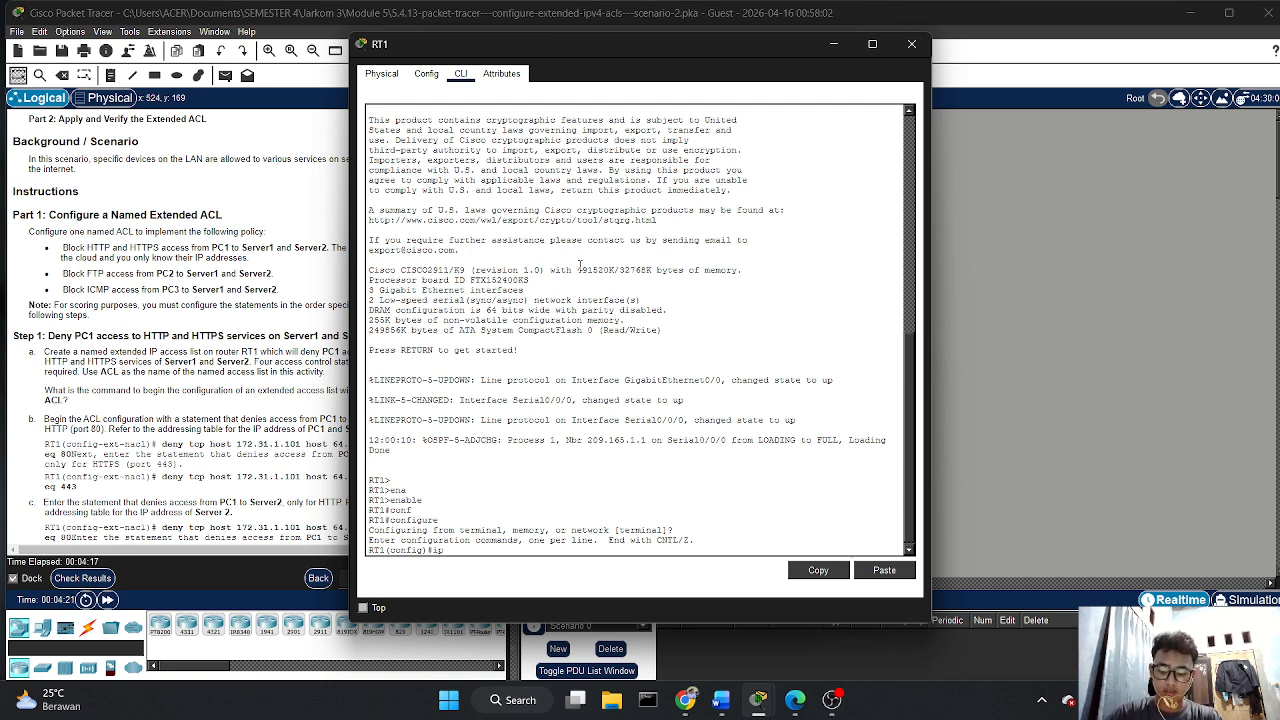
{"action": "type", "text": " acc"}
{"action": "key", "text": "Tab"}
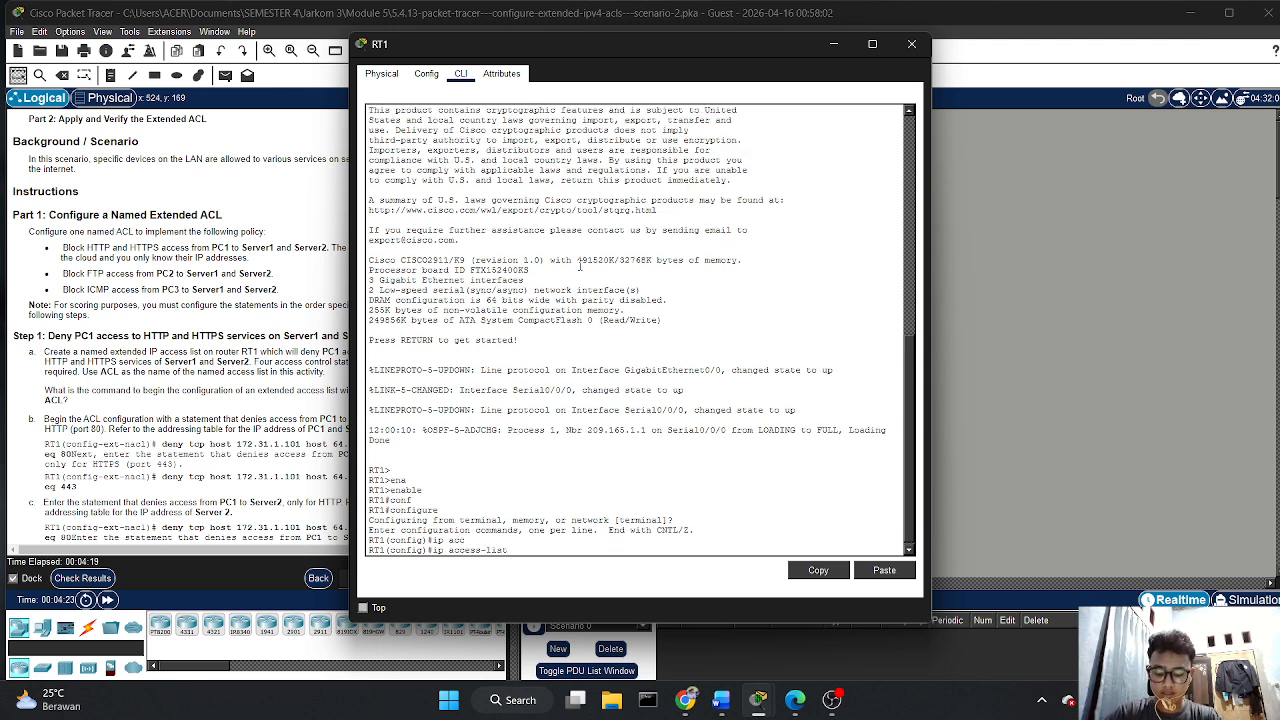
{"action": "type", "text": "ex"}
{"action": "key", "text": "Tab"}
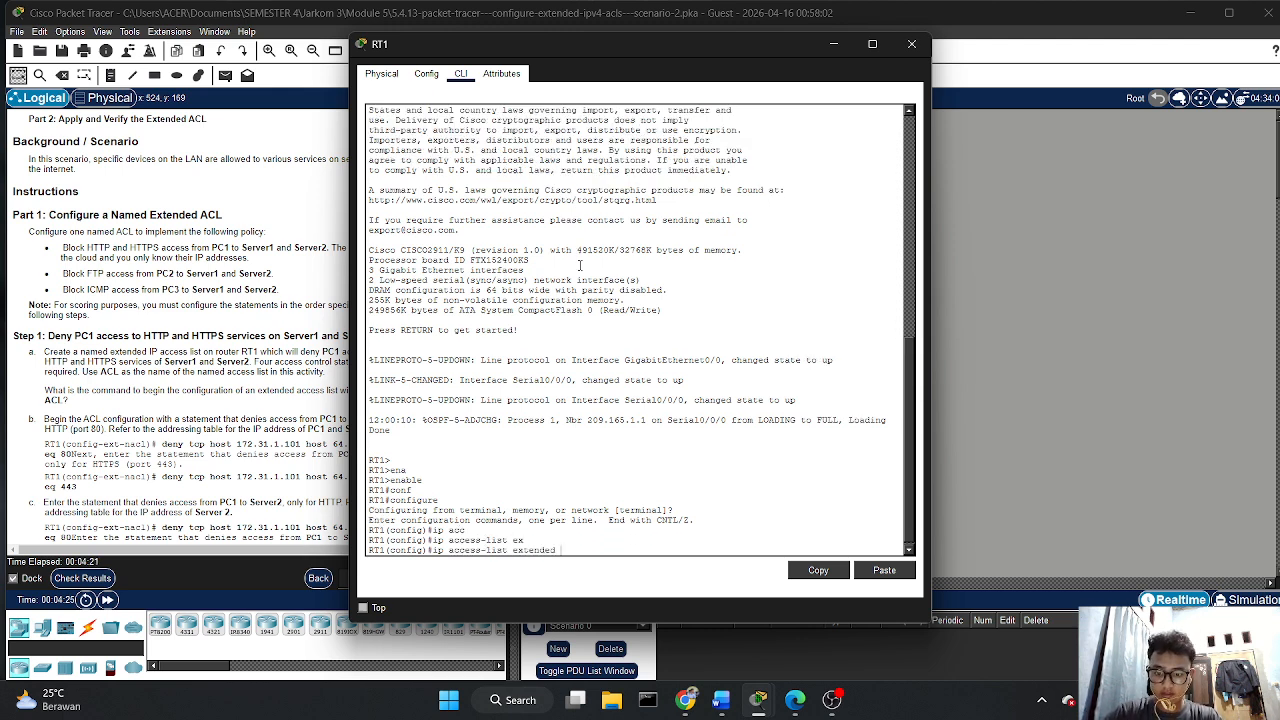
{"action": "type", "text": "ACL"}
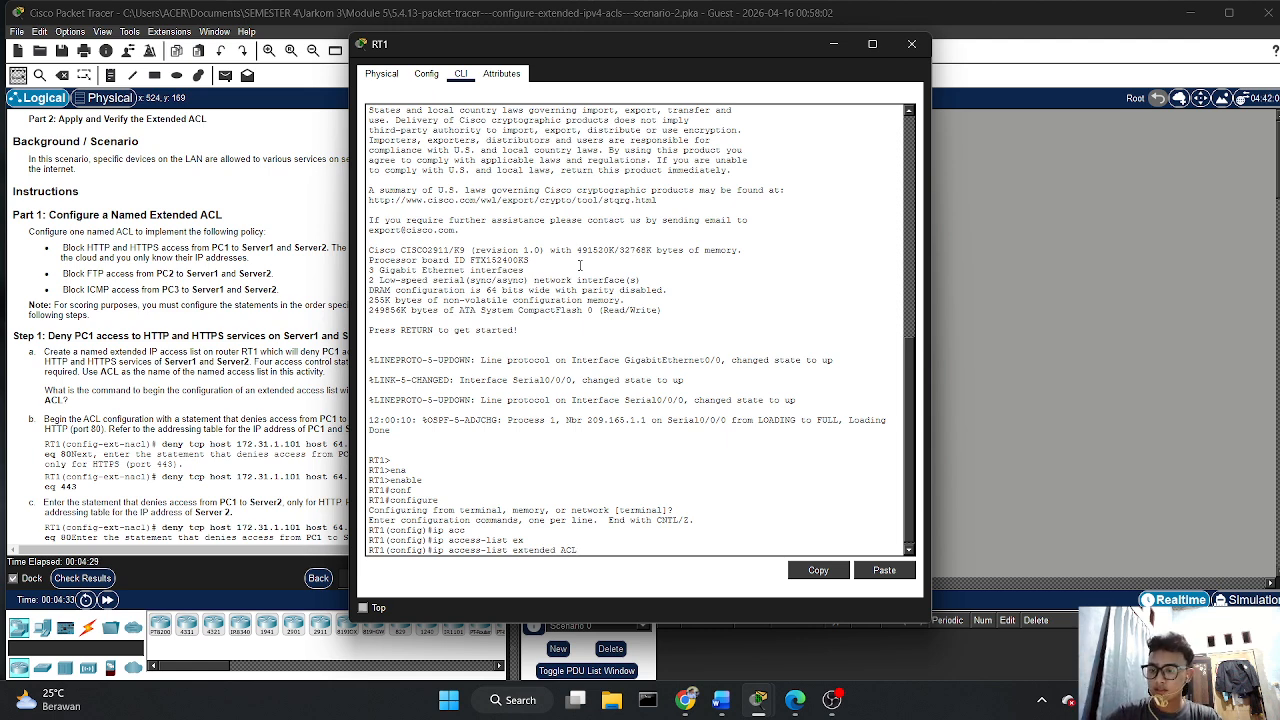
{"action": "key", "text": "Return"}
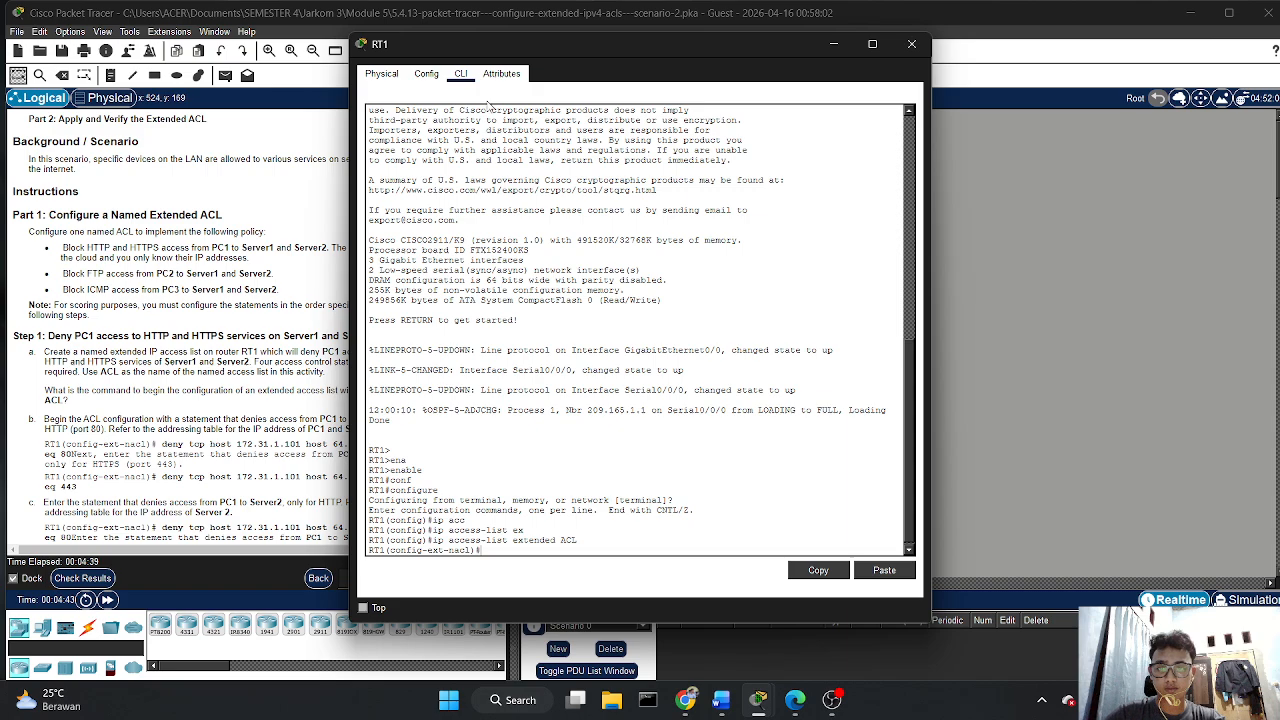
- Move the RT1 window clear of the instructions and bring the addressing table into view
{"action": "left_click_drag", "start_coordinate": [540, 52], "coordinate": [733, 46]}
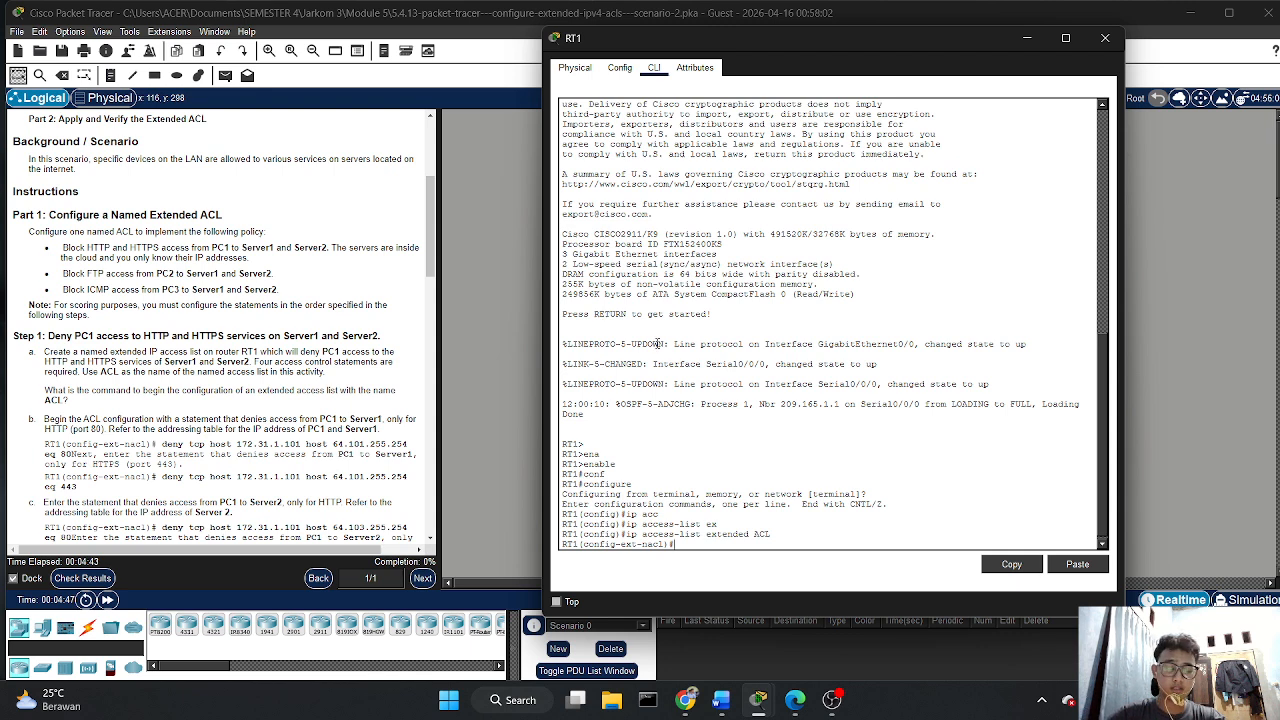
{"action": "scroll", "coordinate": [140, 310], "scroll_direction": "up", "scroll_amount": 4}
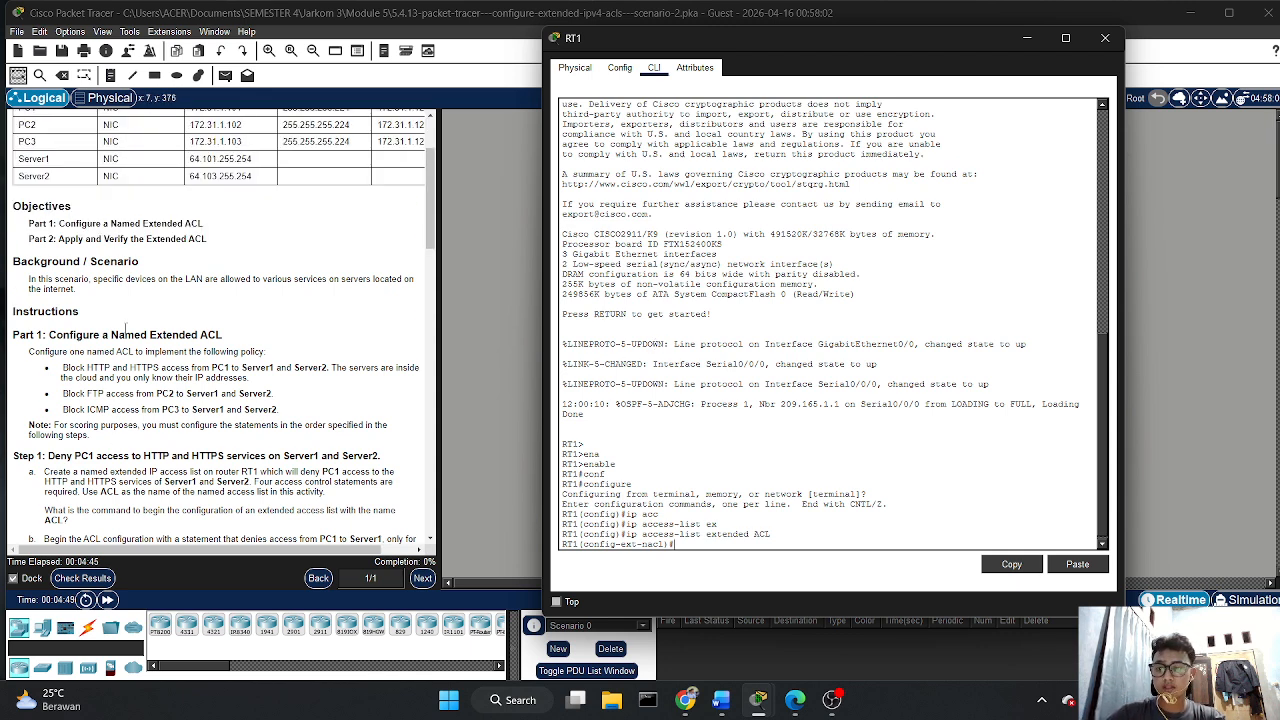
{"action": "scroll", "coordinate": [140, 308], "scroll_direction": "up", "scroll_amount": 1}
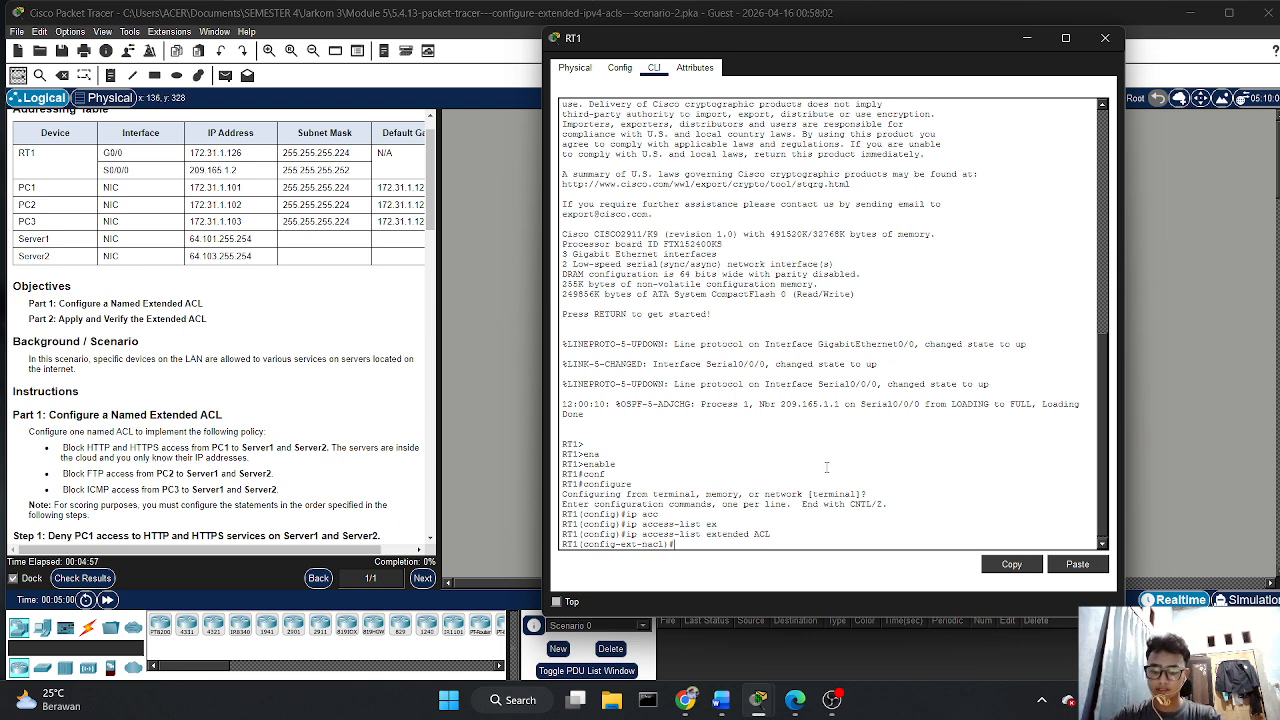
{"action": "type", "text": "deny "}
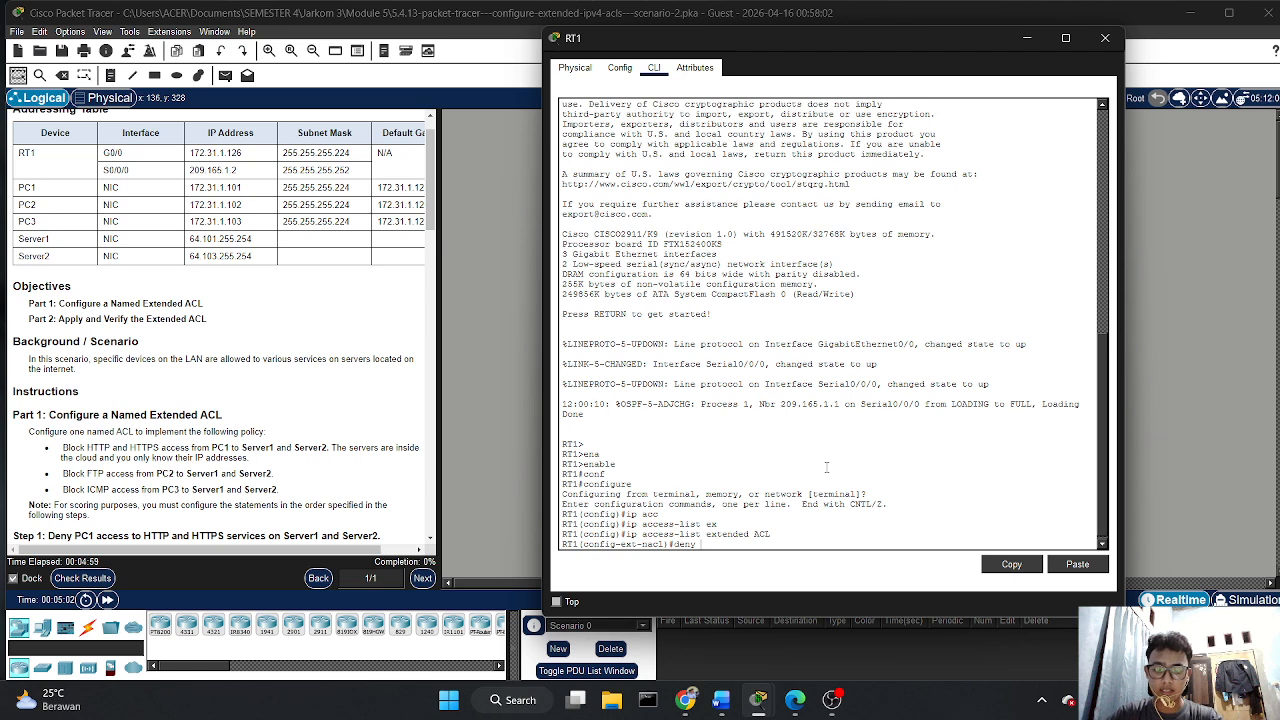
{"action": "type", "text": "tc"}
{"action": "key", "text": "Tab"}
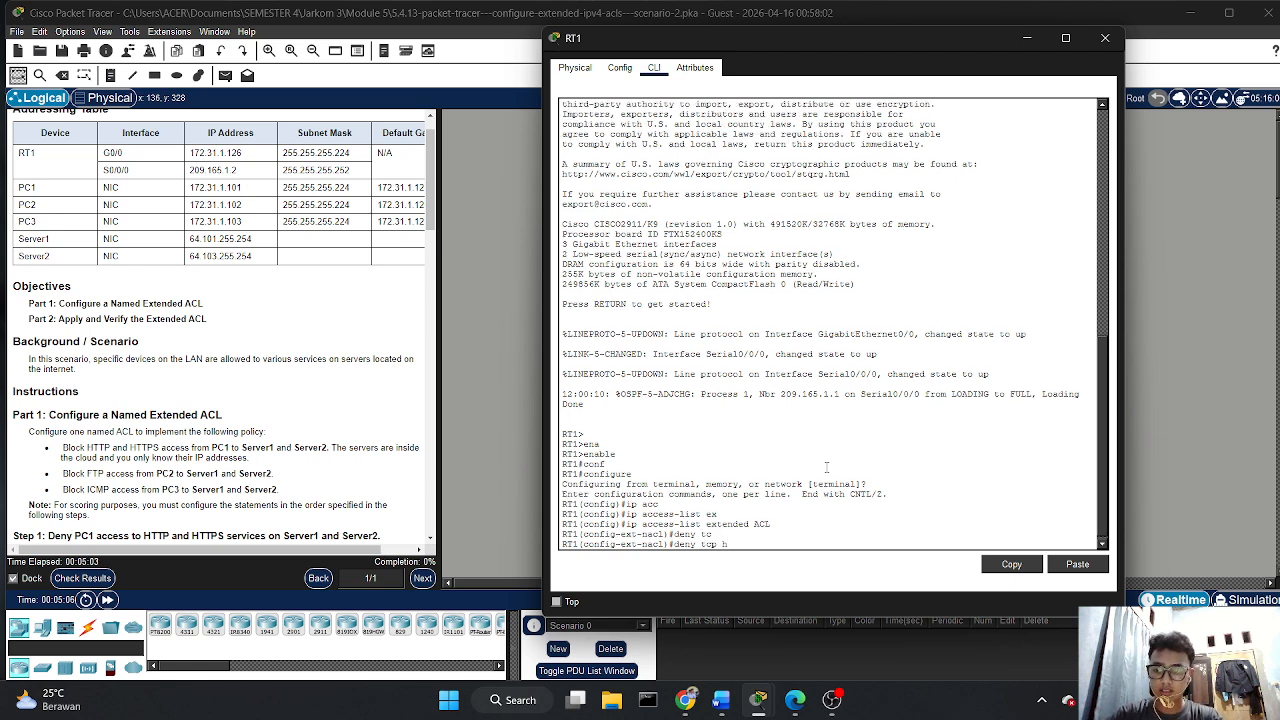
{"action": "type", "text": "h"}
{"action": "key", "text": "Tab"}
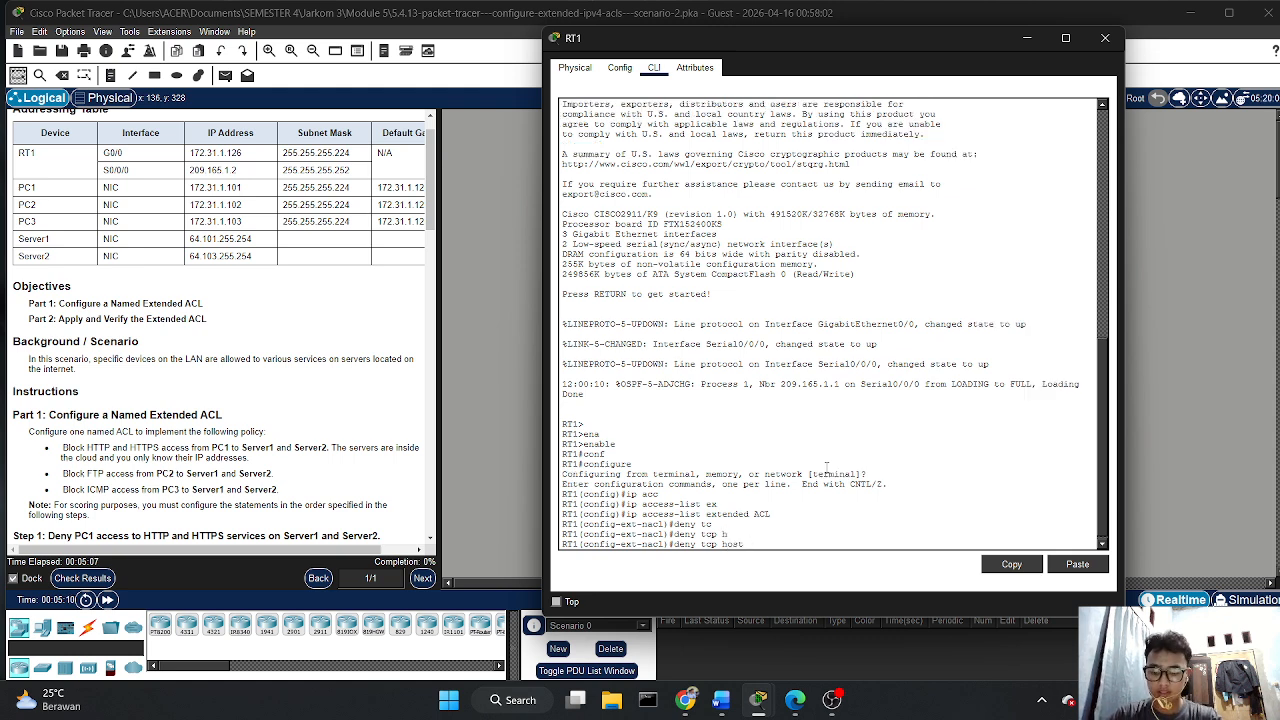
{"action": "type", "text": "17"}
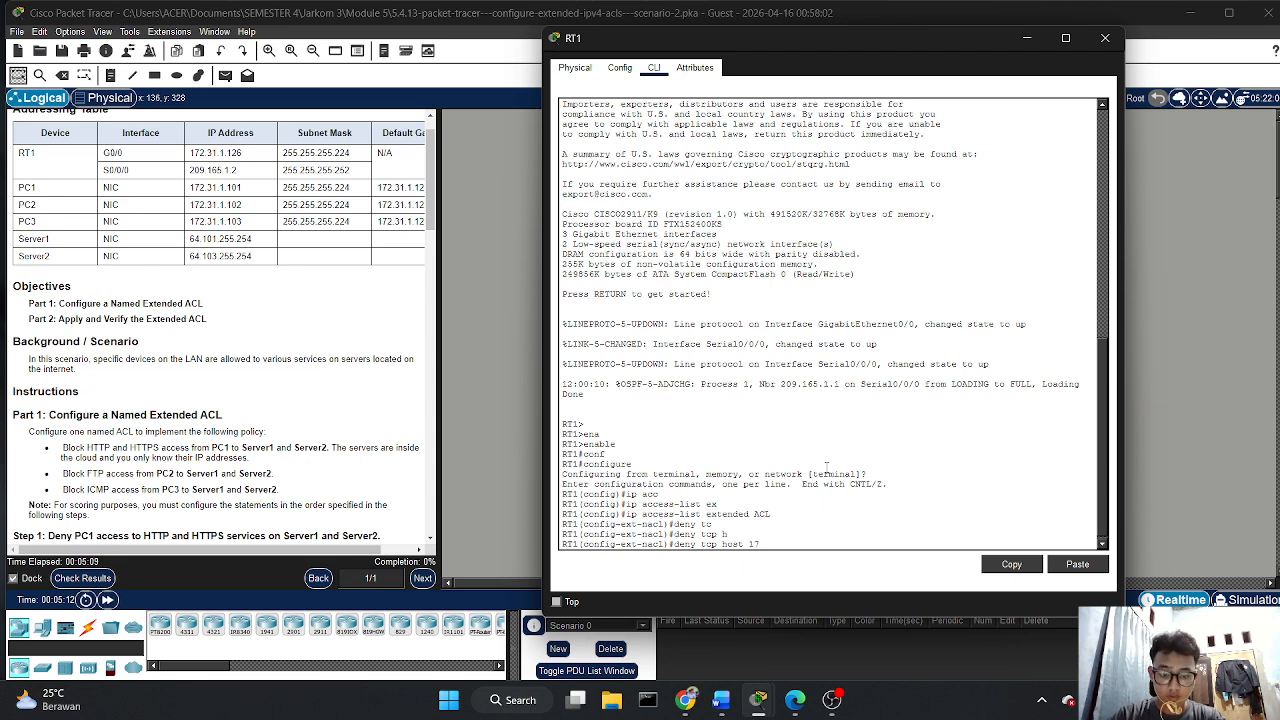
{"action": "type", "text": "2"}
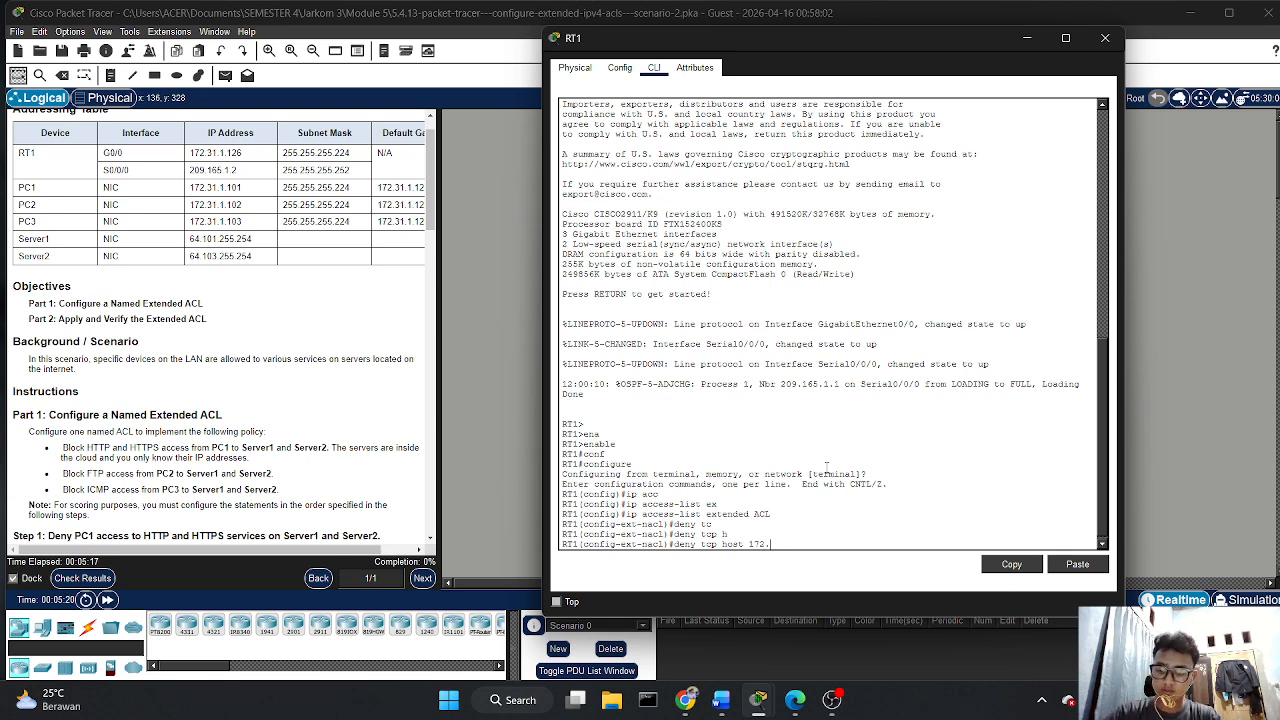
{"action": "type", "text": ".31.1.101"}
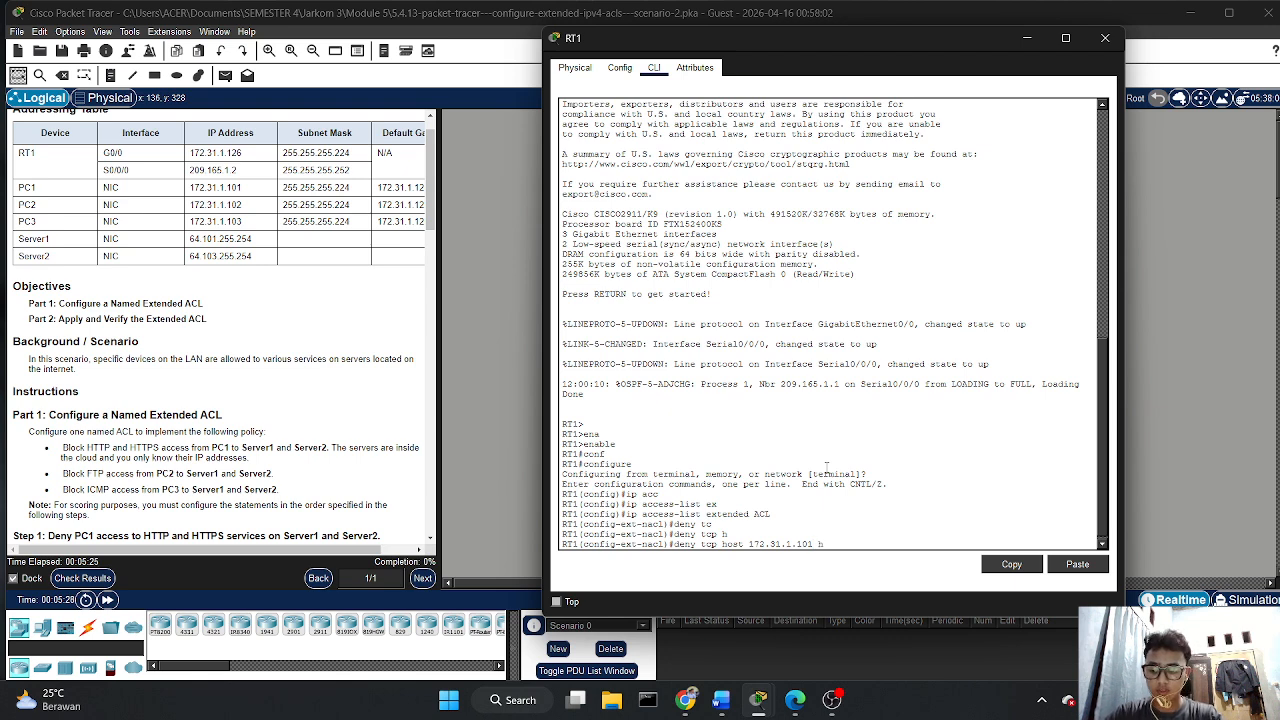
{"action": "type", "text": "h"}
{"action": "key", "text": "Tab"}
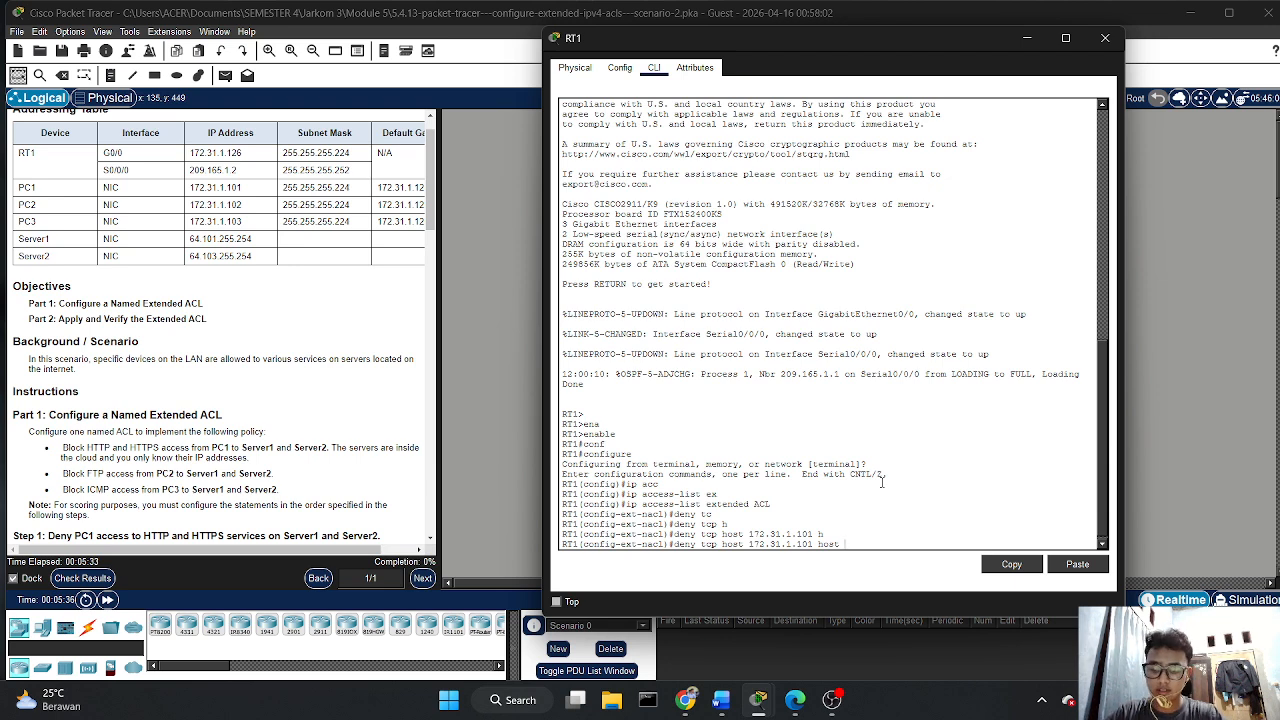
{"action": "type", "text": "64.1"}
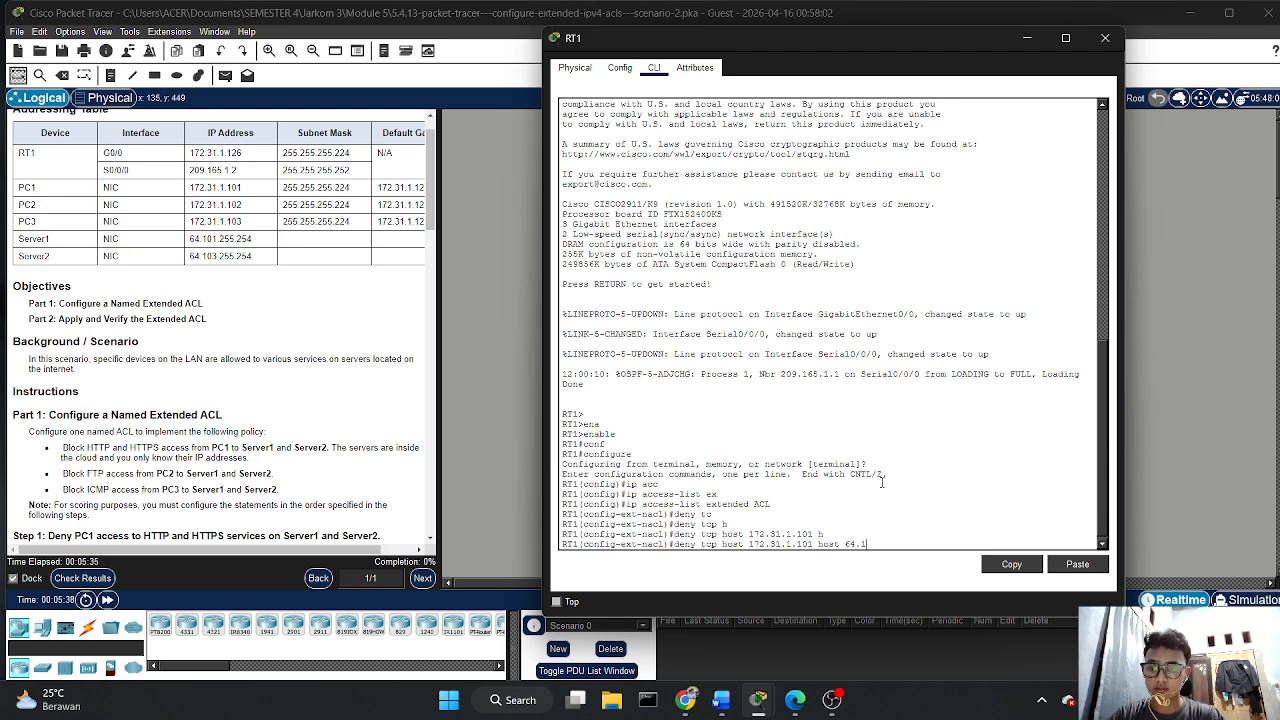
{"action": "type", "text": "01.2"}
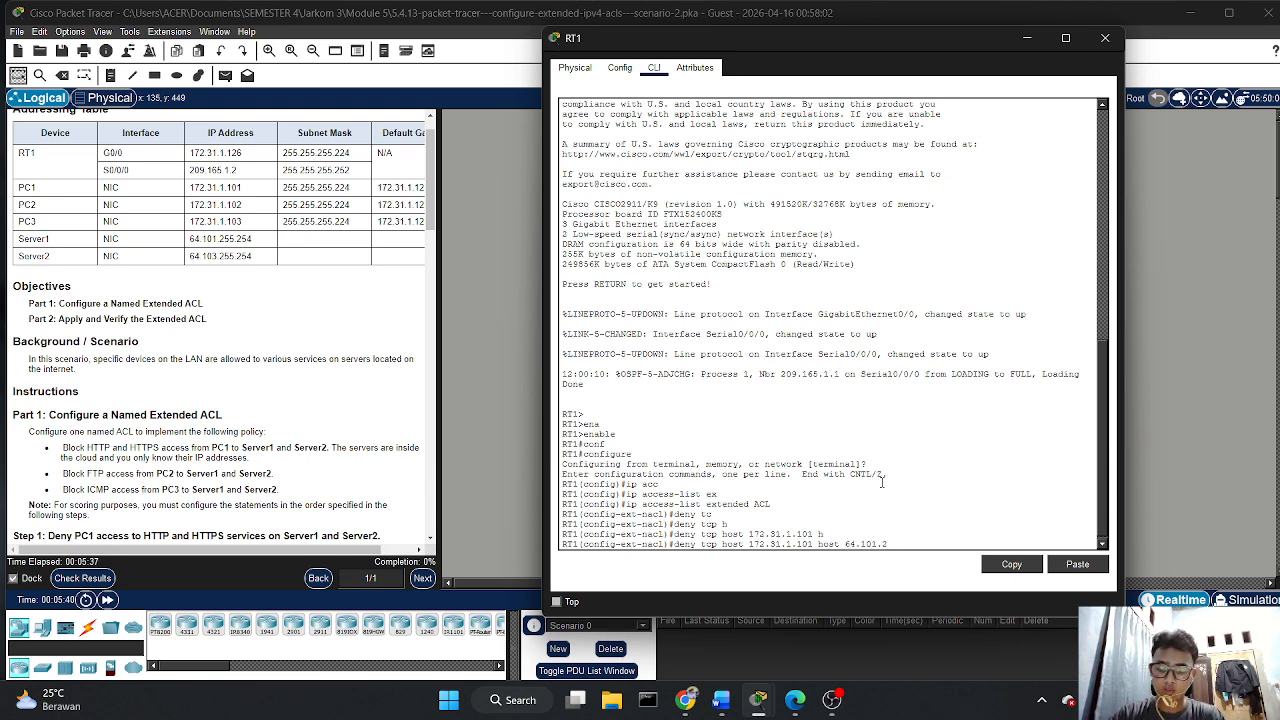
{"action": "type", "text": "55."}
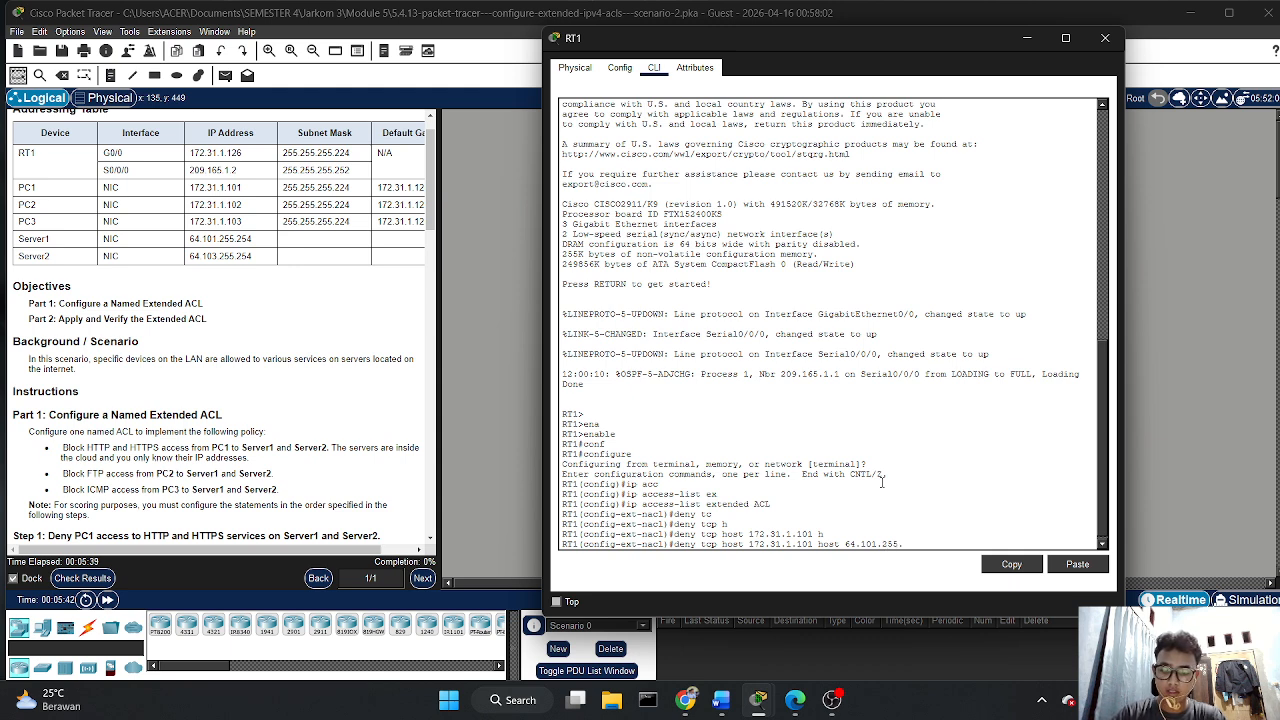
{"action": "type", "text": "254"}
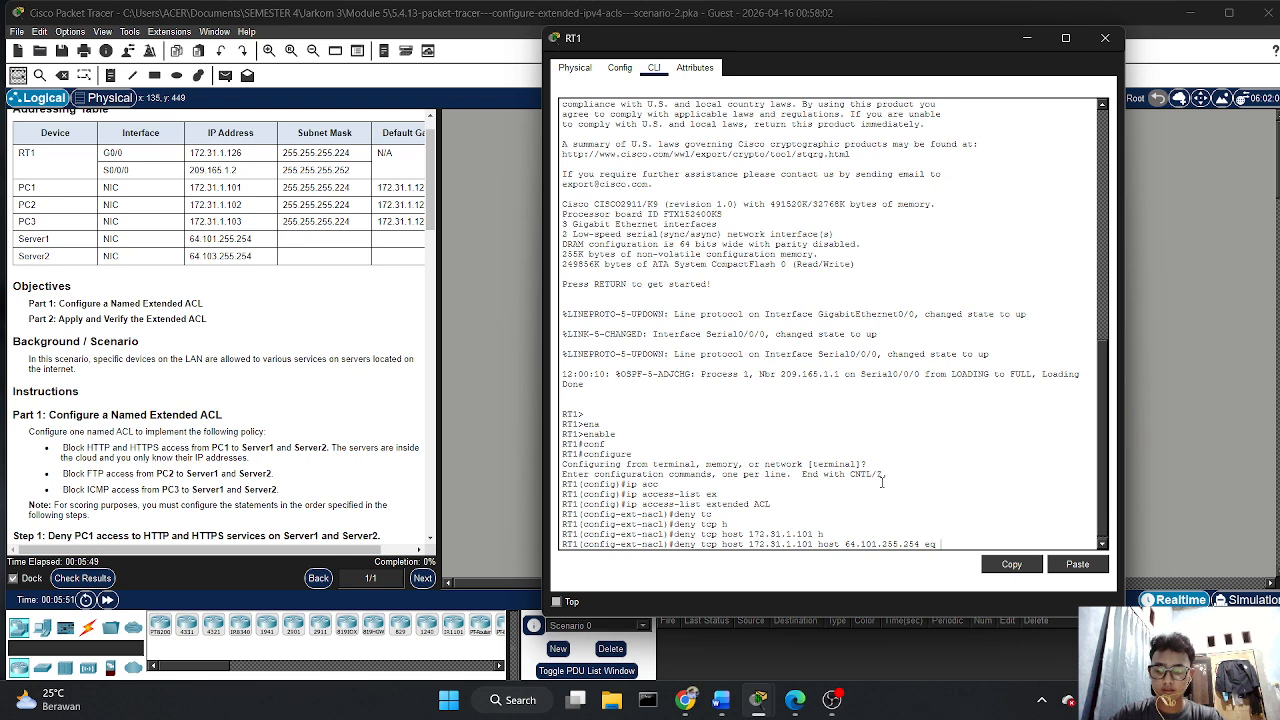
{"action": "type", "text": "eq www"}
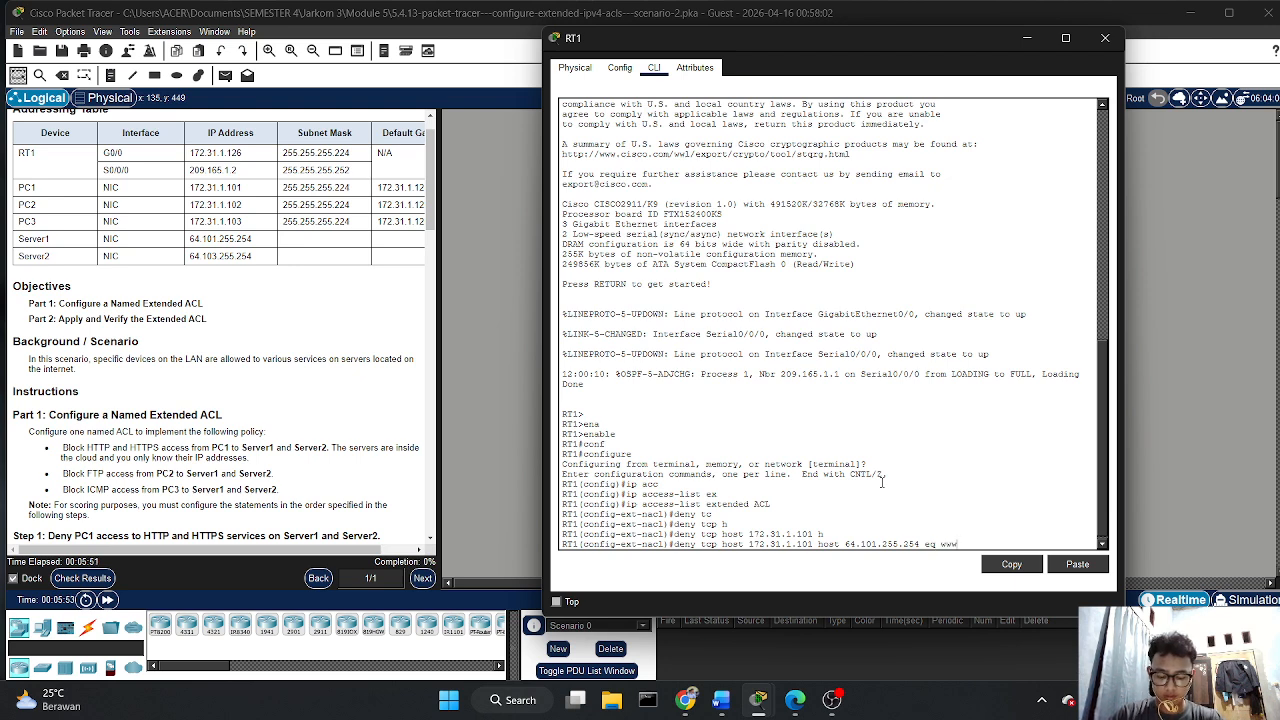
{"action": "key", "text": "Return"}
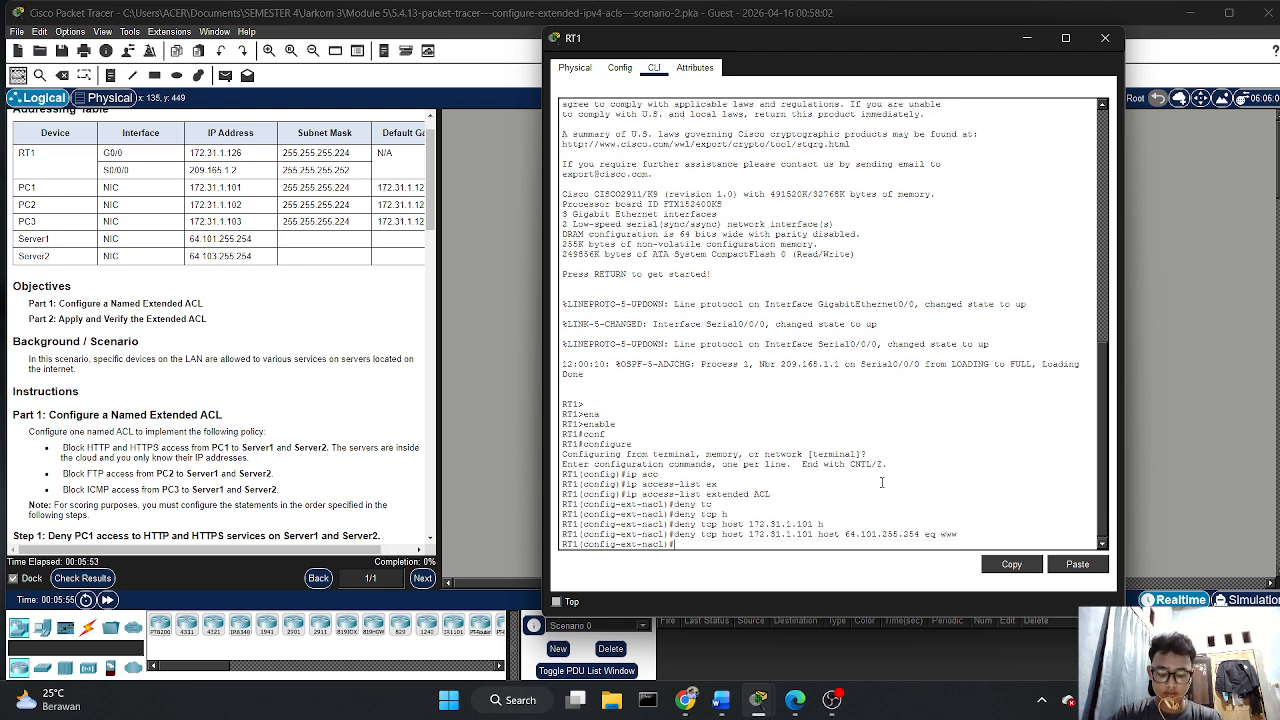
{"action": "key", "text": "Up"}
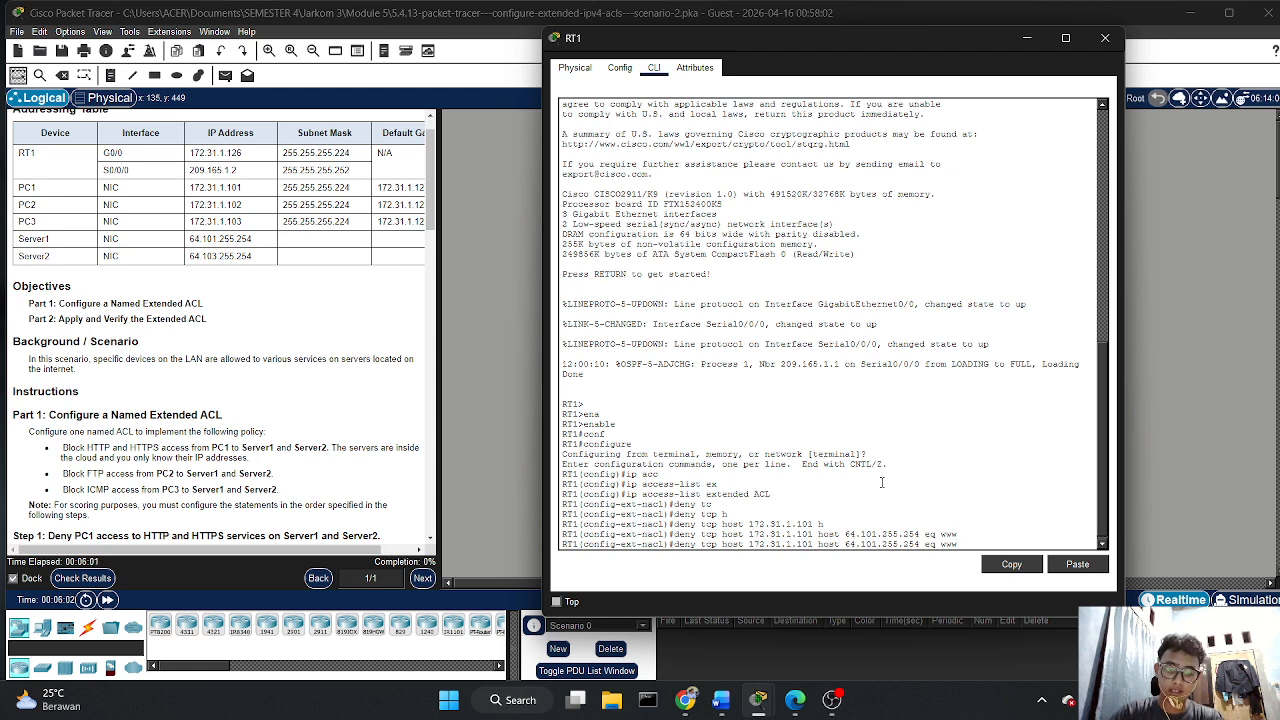
{"action": "key", "text": "BackSpace"}
{"action": "type", "text": "4"}
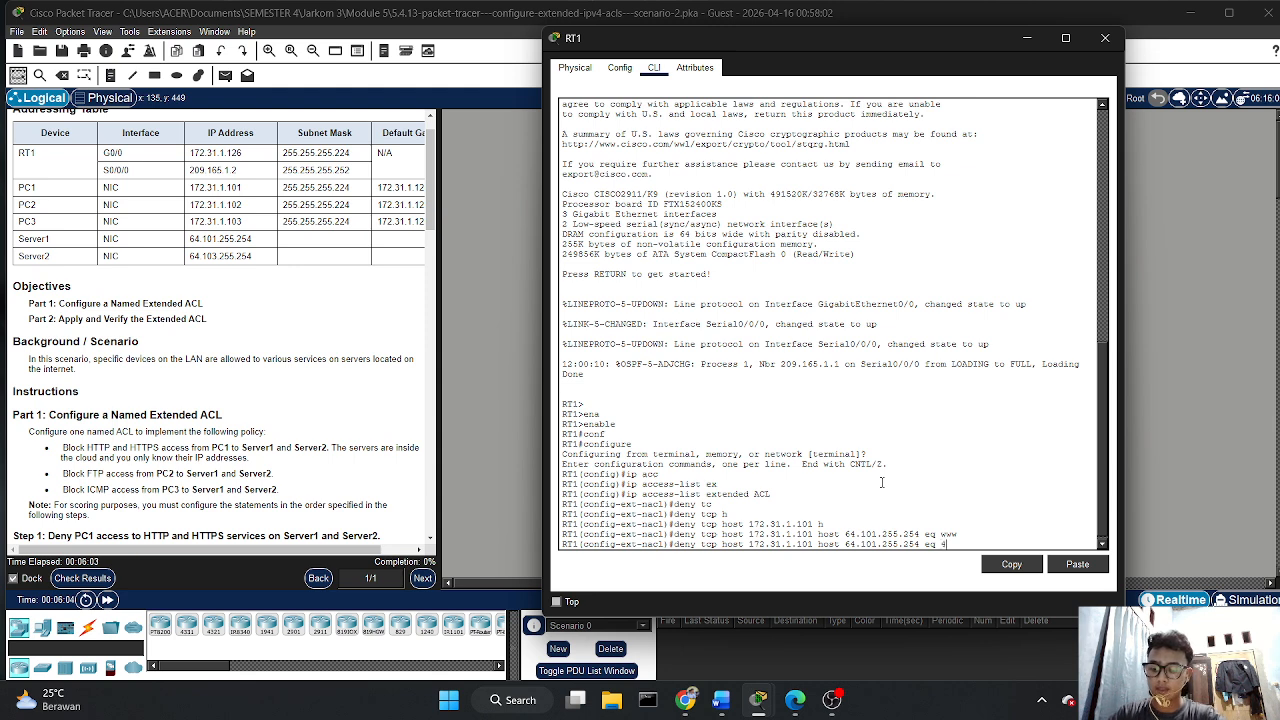
{"action": "type", "text": "43"}
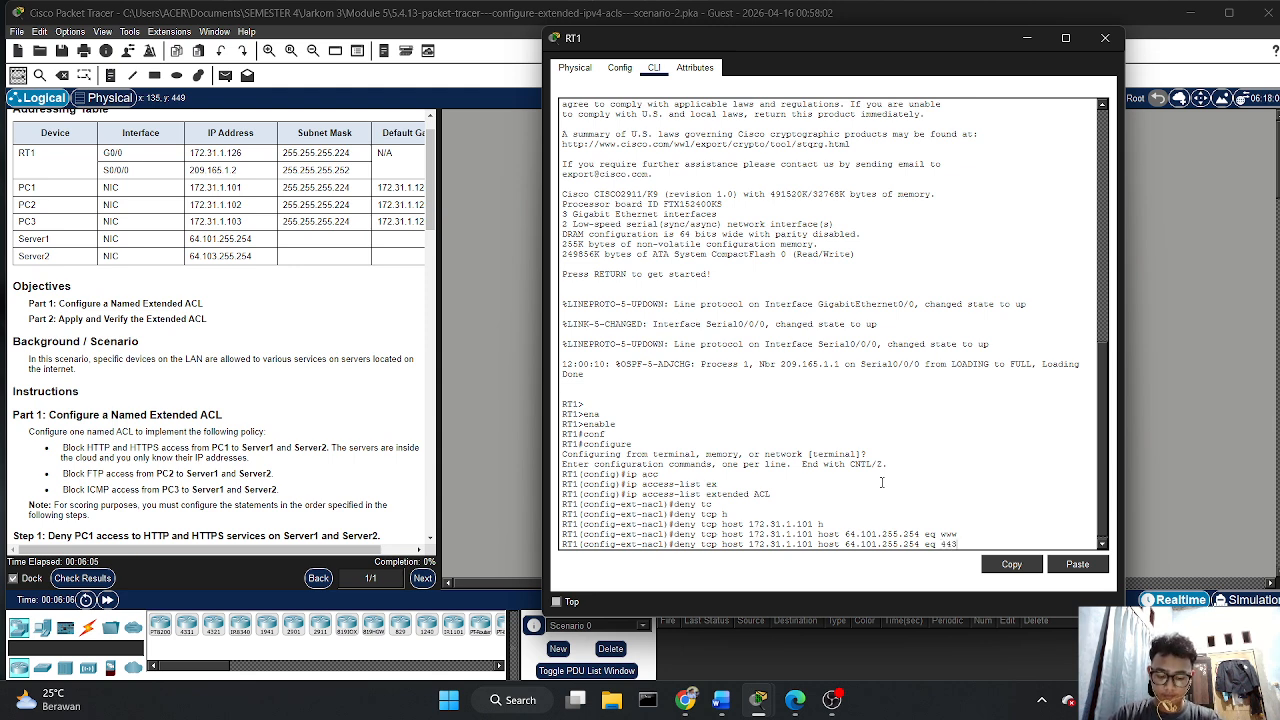
{"action": "key", "text": "Return"}
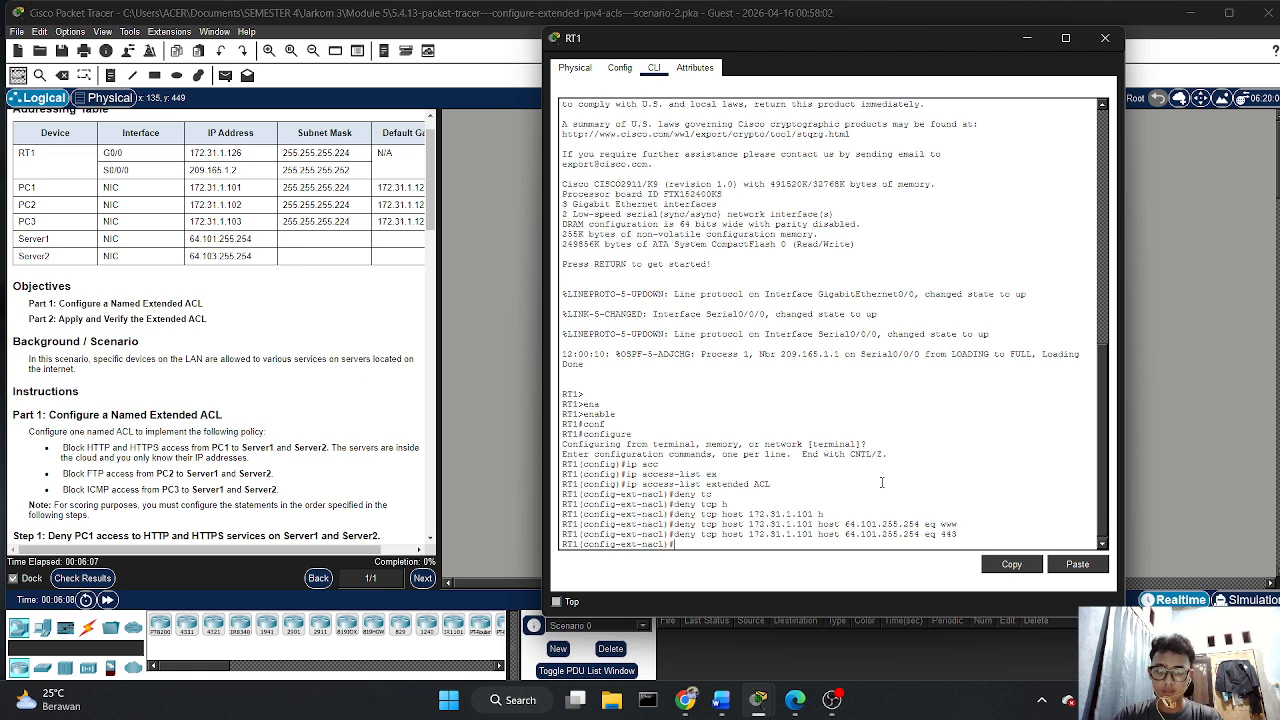
- Deny PC1 HTTPS access to Server2 by reusing the last statement with destination host 64.103.255.254, keeping eq 443
{"action": "key", "text": "Up"}
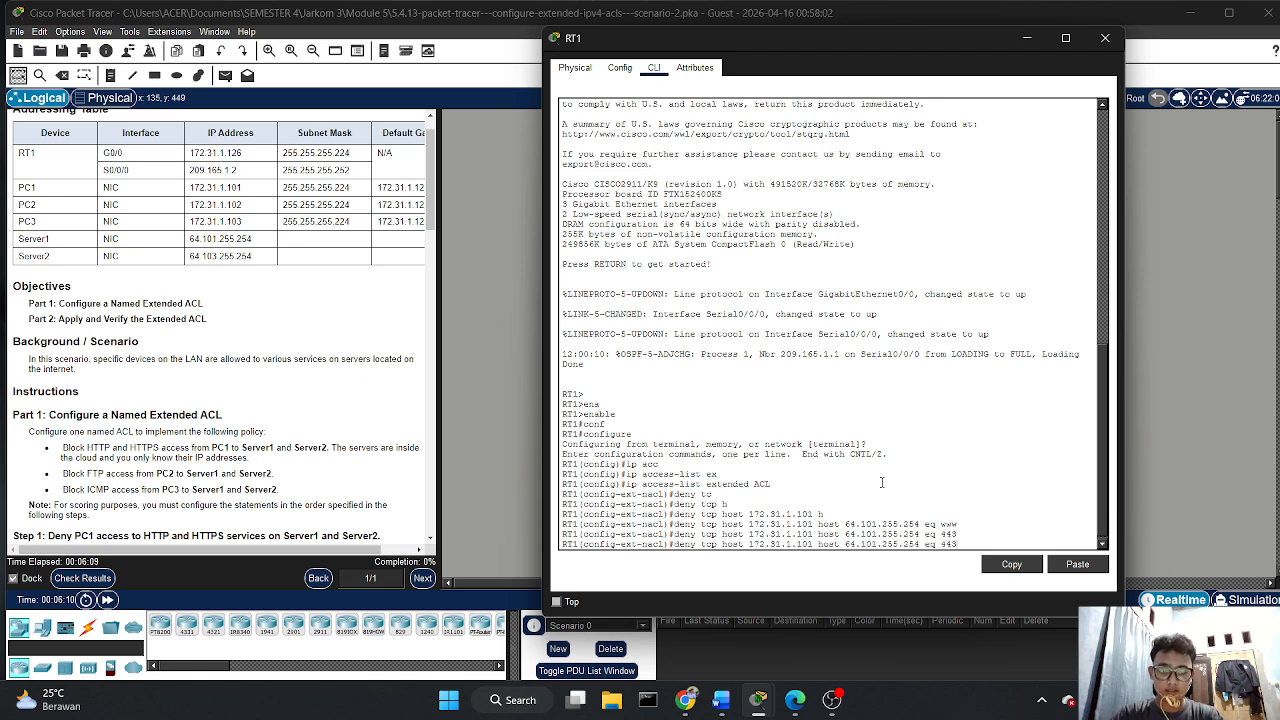
{"action": "key", "text": "Left"}
{"action": "key", "text": "Left"}
{"action": "key", "text": "Left"}
{"action": "key", "text": "Left"}
{"action": "key", "text": "Left"}
{"action": "key", "text": "Left"}
{"action": "key", "text": "Left"}
{"action": "key", "text": "Left"}
{"action": "key", "text": "Left"}
{"action": "key", "text": "Left"}
{"action": "key", "text": "Left"}
{"action": "key", "text": "Left"}
{"action": "key", "text": "Left"}
{"action": "key", "text": "Left"}
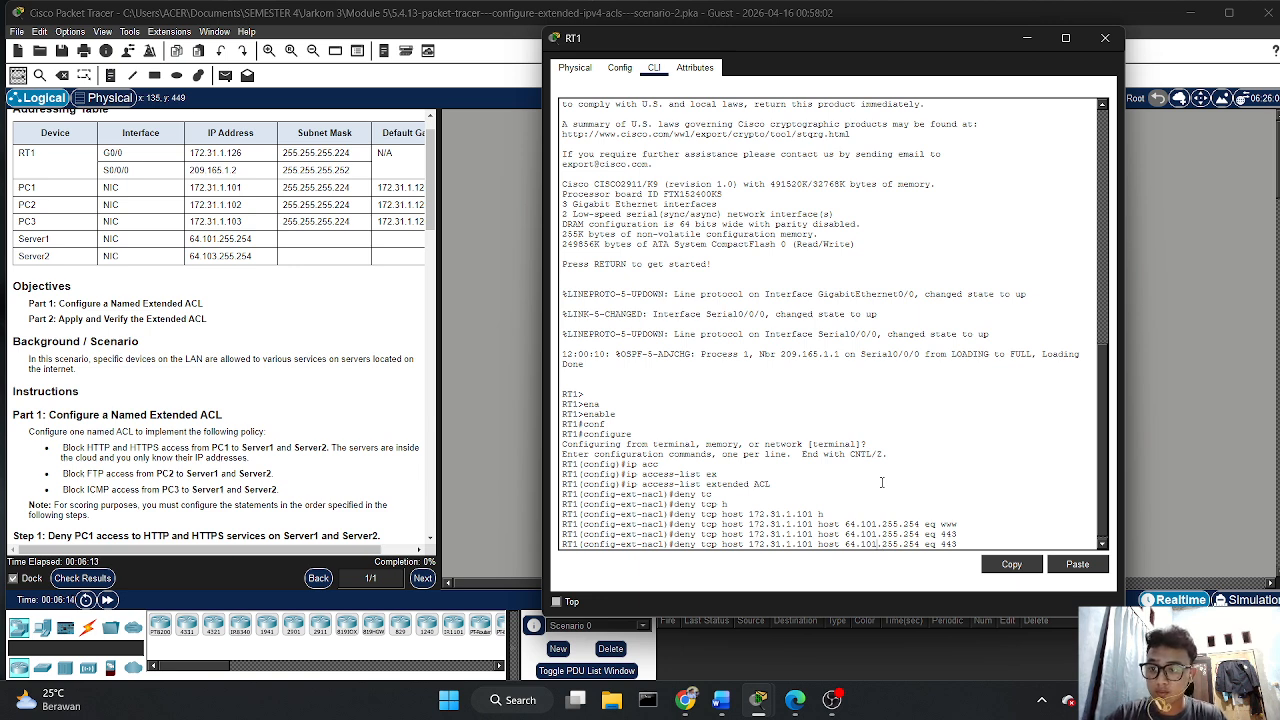
{"action": "key", "text": "BackSpace"}
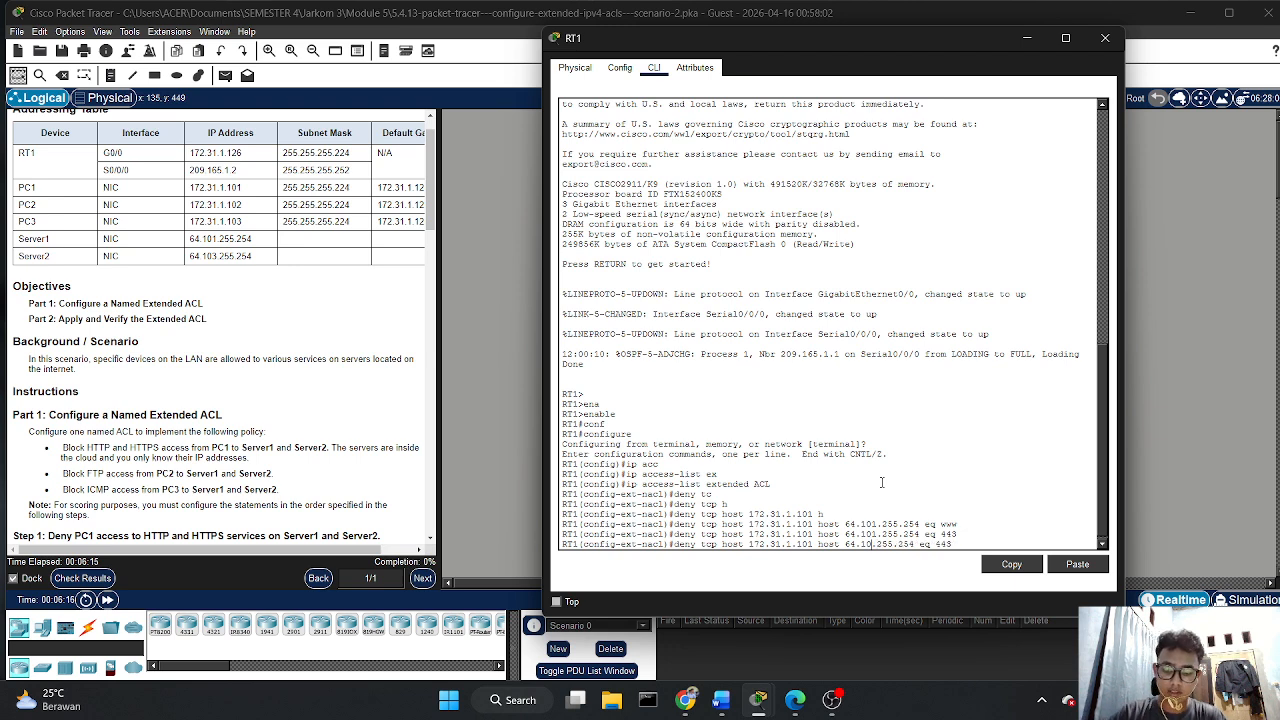
{"action": "type", "text": "3"}
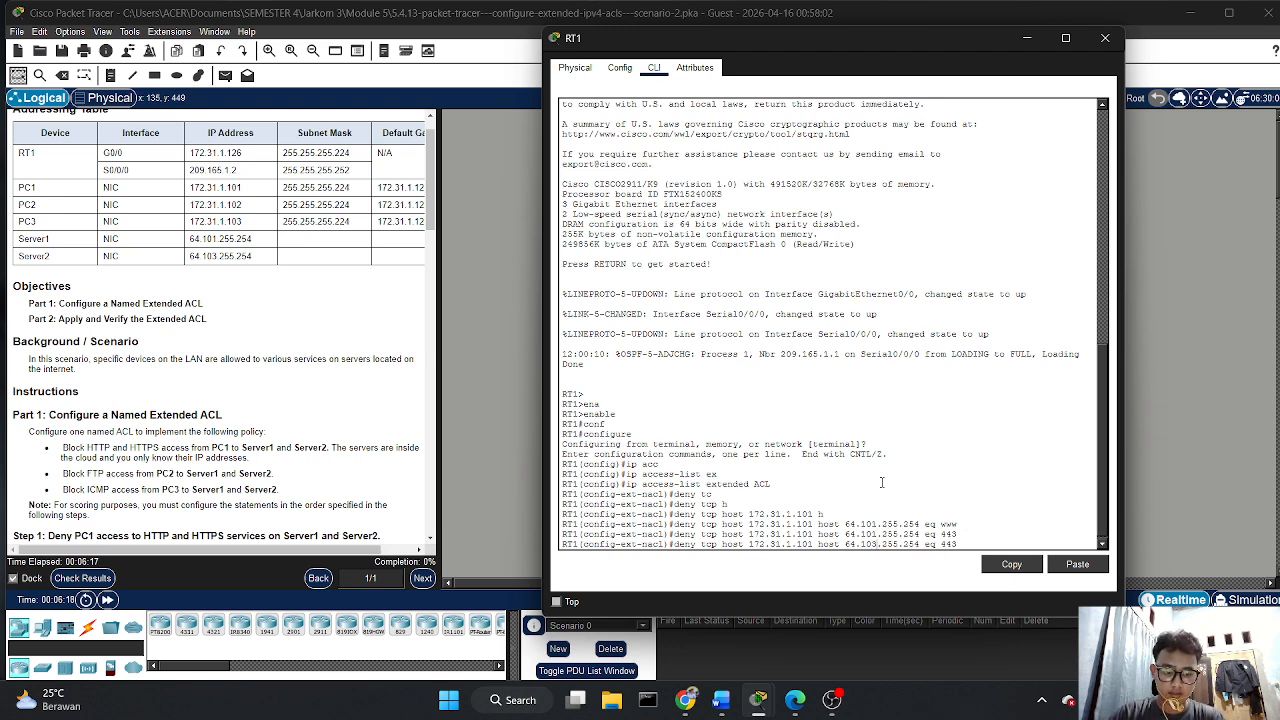
{"action": "key", "text": "Return"}
- Deny PC1 HTTP access to Server2 by reusing the last statement with eq www as the port
{"action": "key", "text": "Up"}
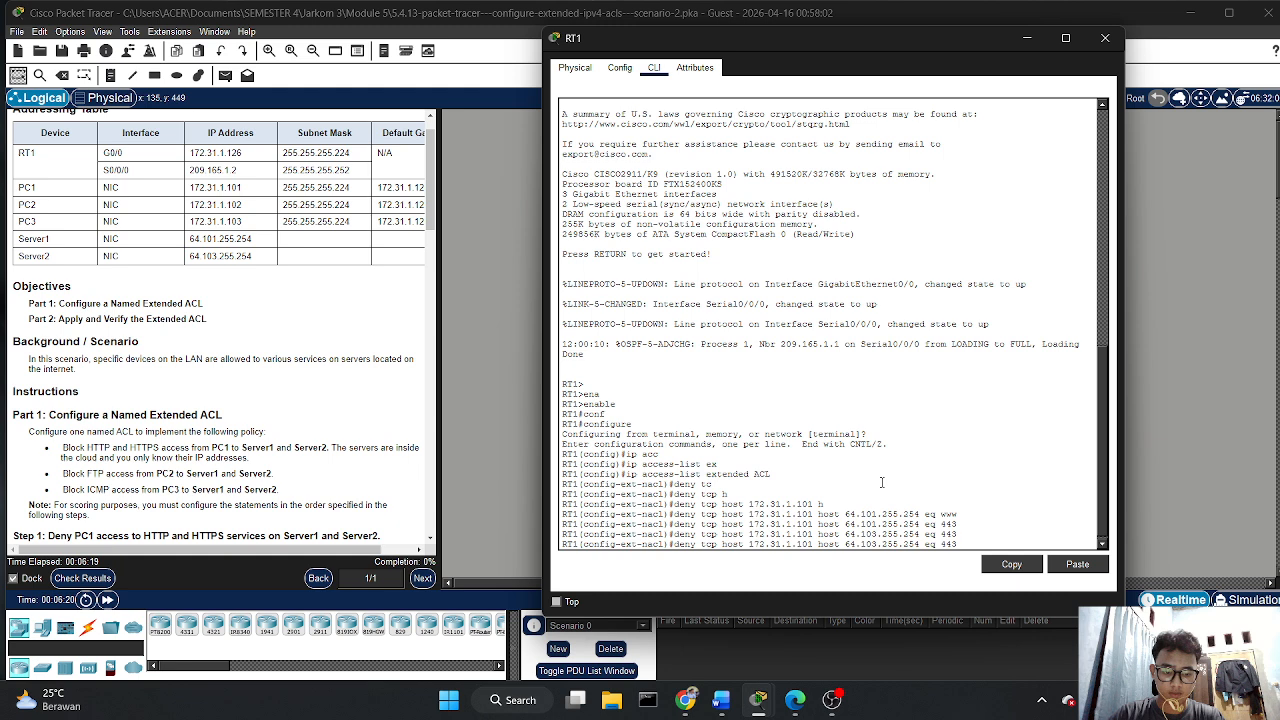
{"action": "key", "text": "BackSpace"}
{"action": "key", "text": "BackSpace"}
{"action": "key", "text": "BackSpace"}
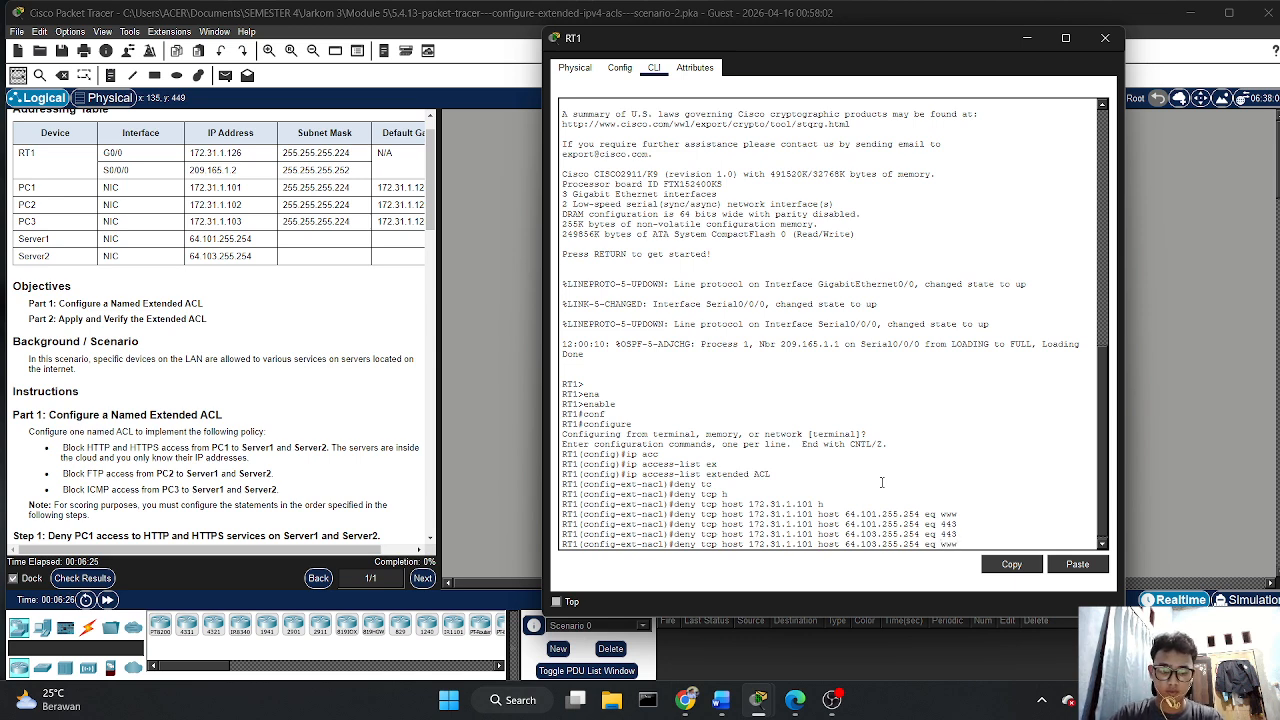
{"action": "key", "text": "Return"}
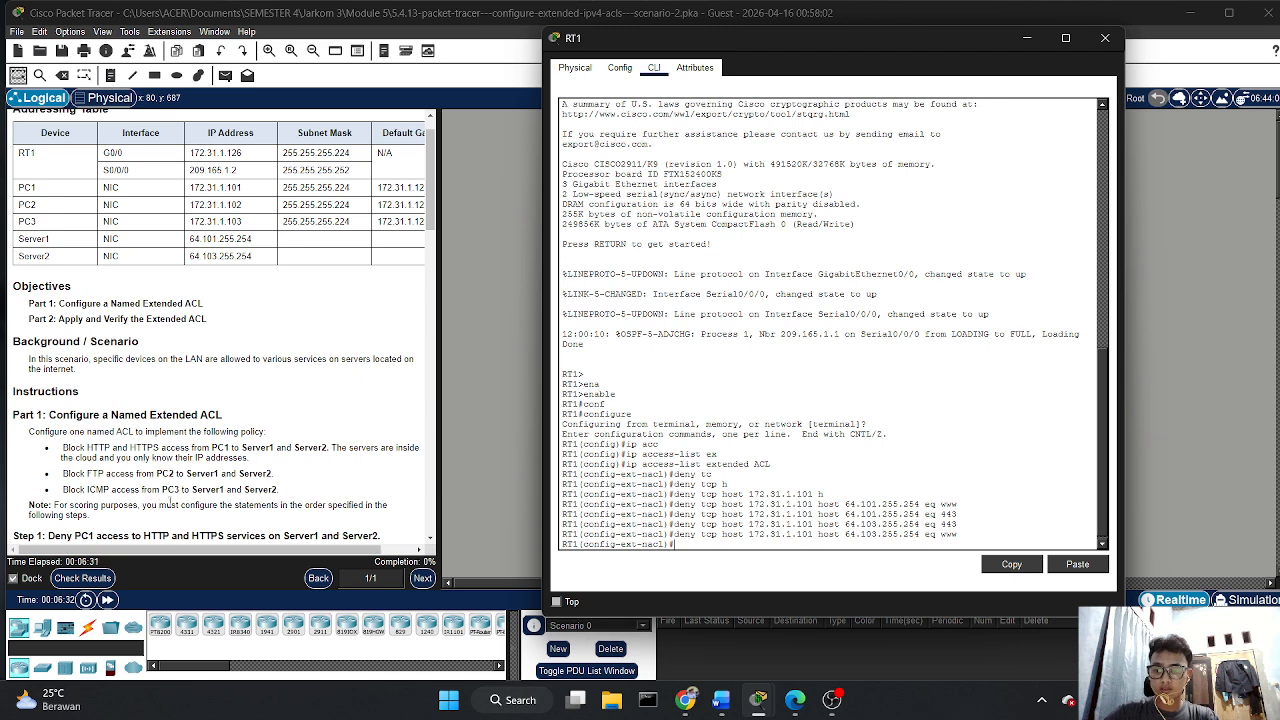
- Deny PC2 FTP access to Server1 with the ACL statement deny tcp host 172.31.1.102 host 64.101.255.254 eq ftp
{"action": "type", "text": "deny"}
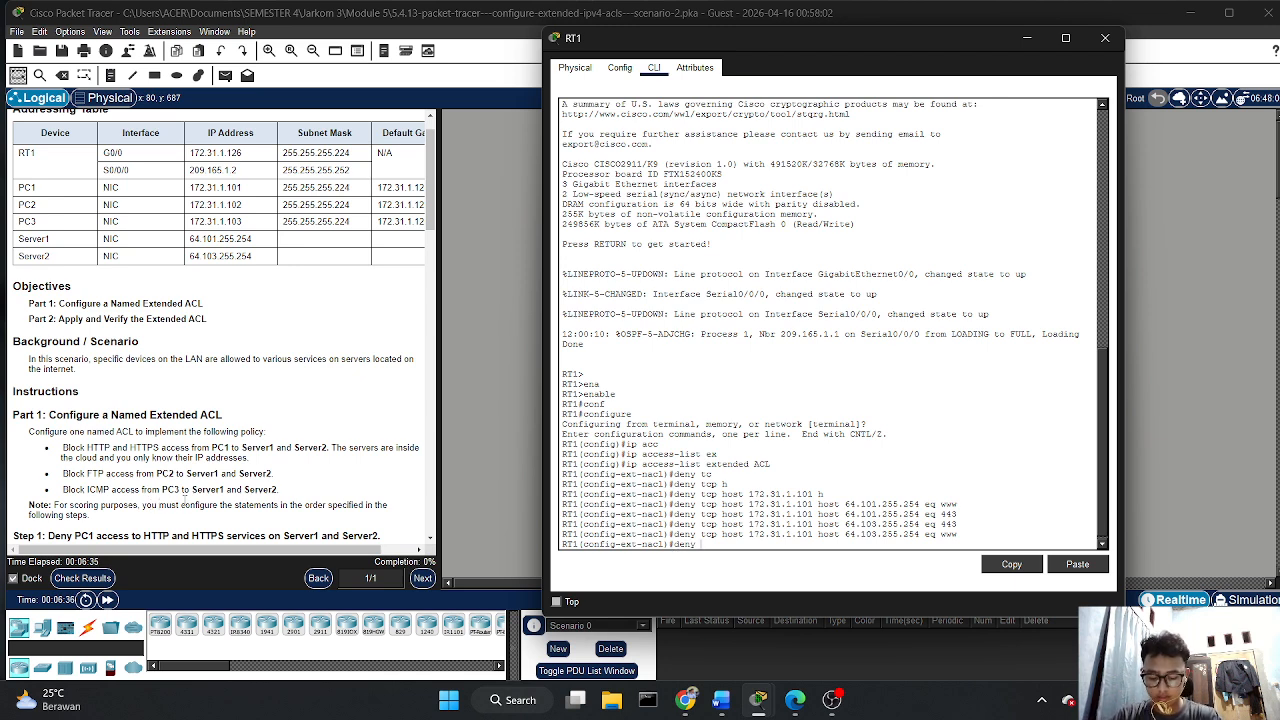
{"action": "type", "text": " tc"}
{"action": "key", "text": "Tab"}
{"action": "type", "text": "h"}
{"action": "key", "text": "Tab"}
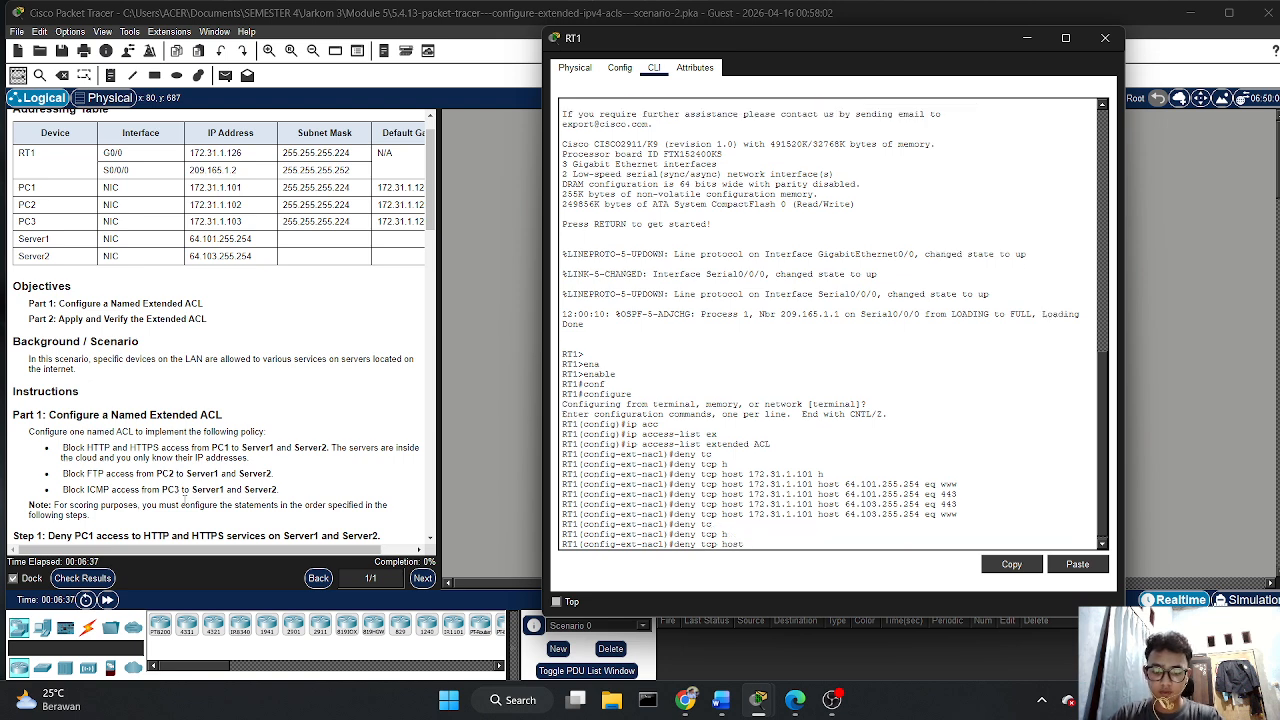
{"action": "type", "text": "172"}
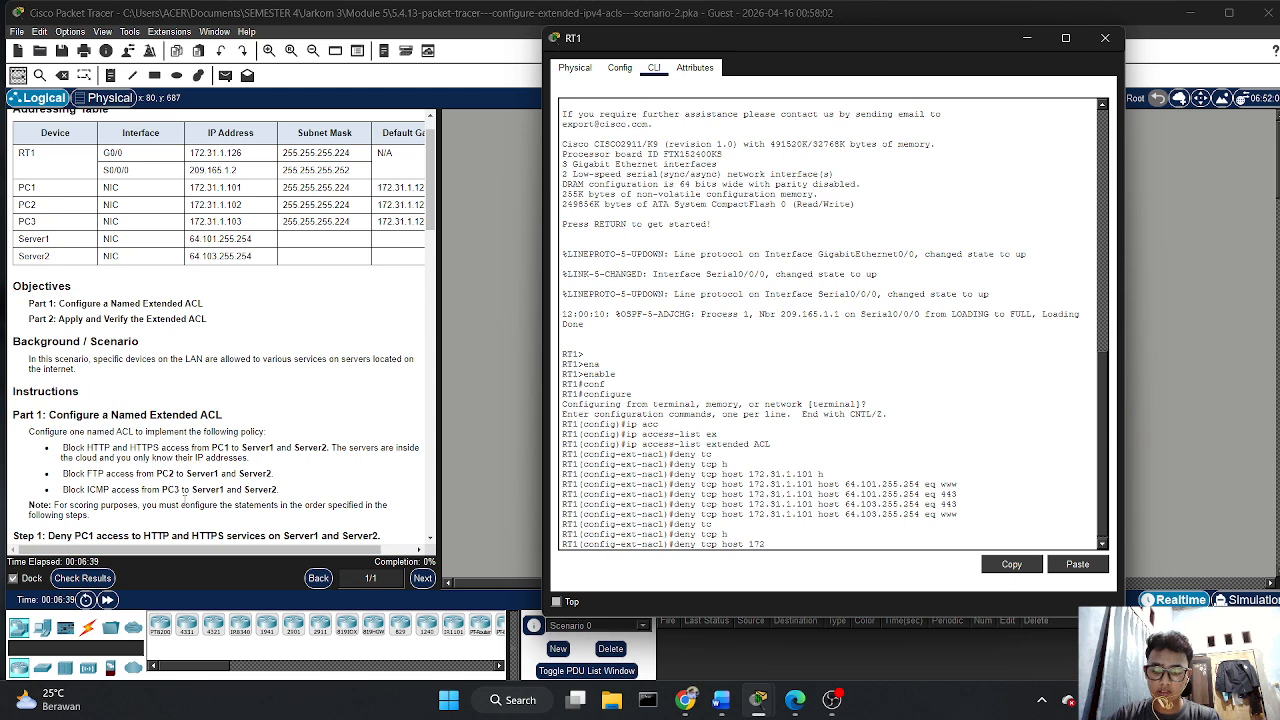
{"action": "type", "text": ".31.1"}
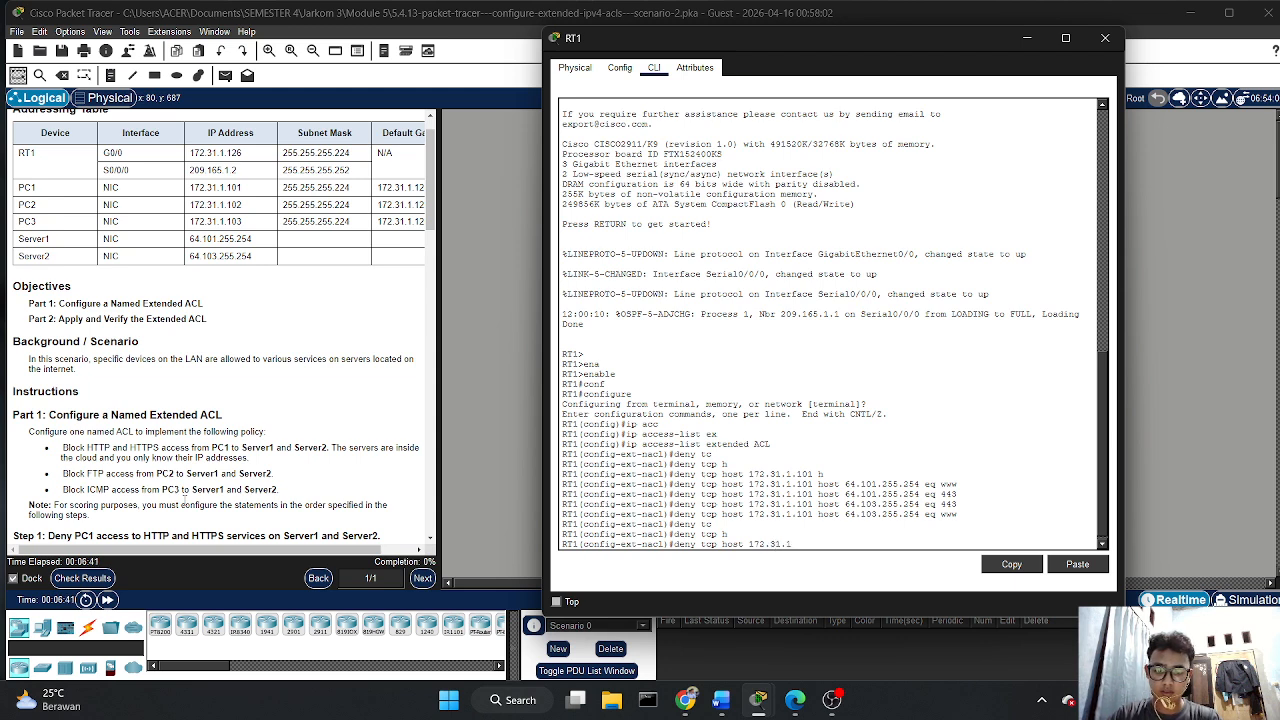
{"action": "type", "text": ".10"}
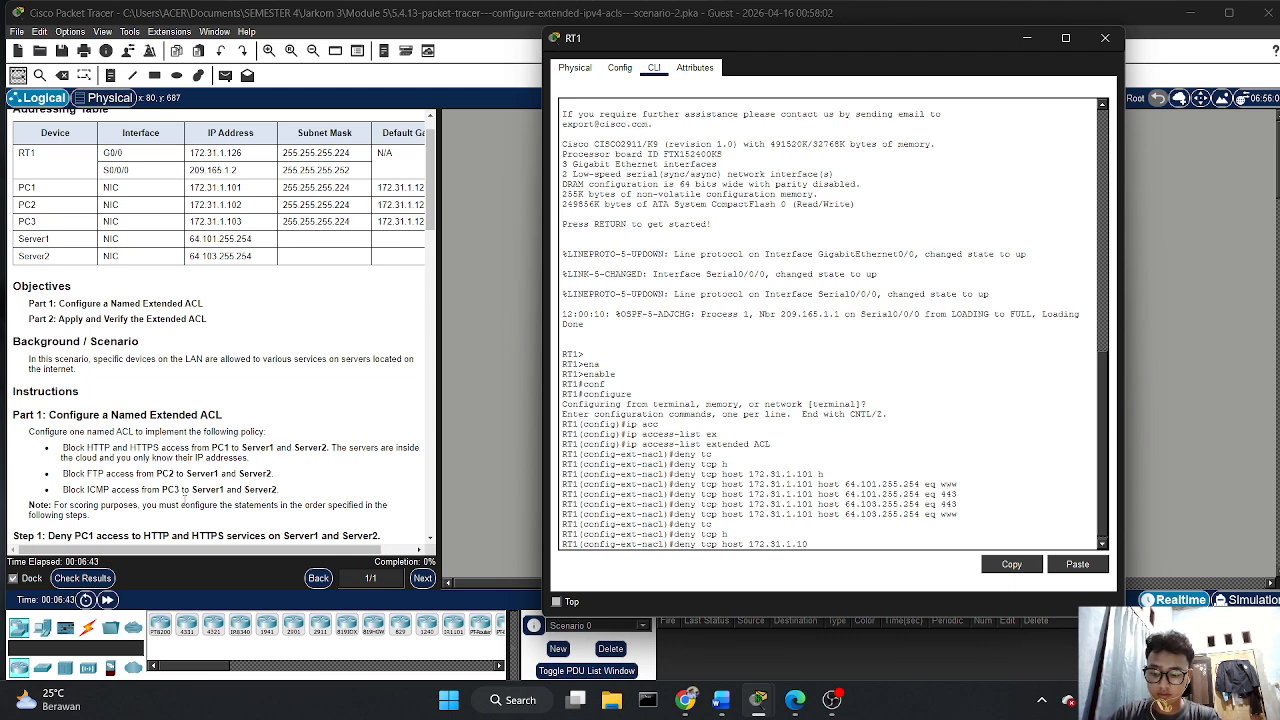
{"action": "type", "text": "2"}
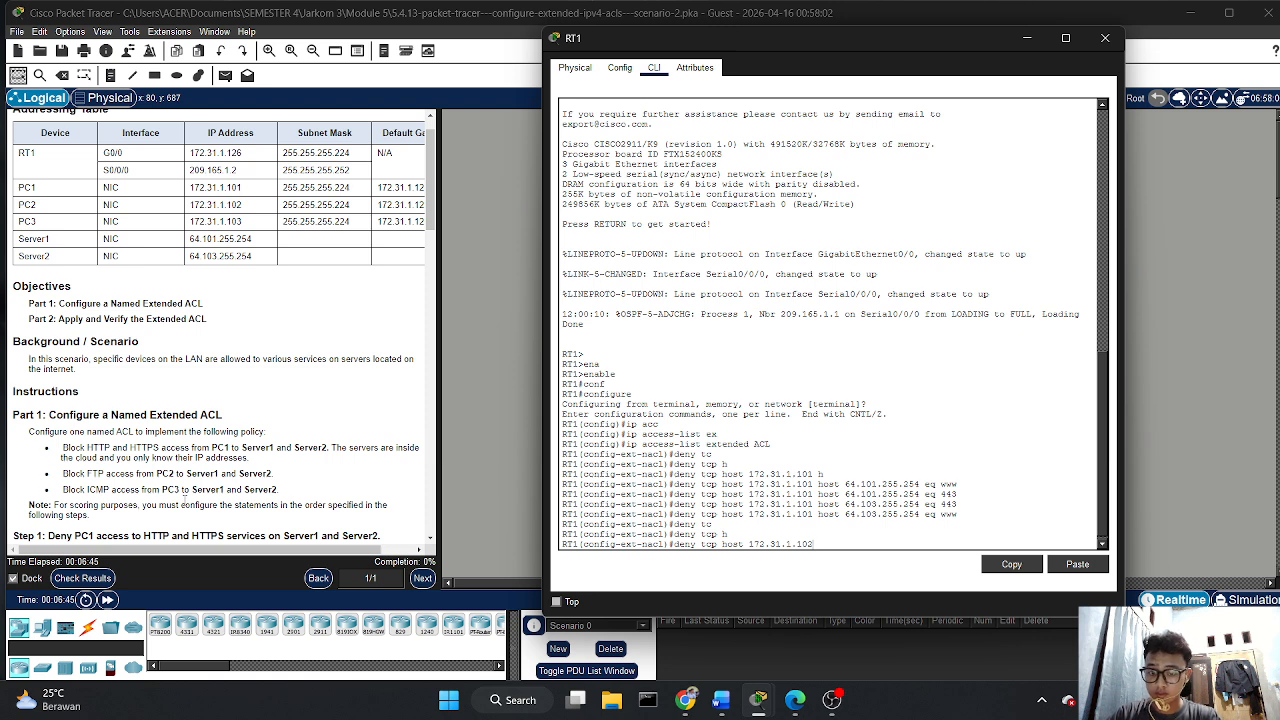
{"action": "type", "text": " host"}
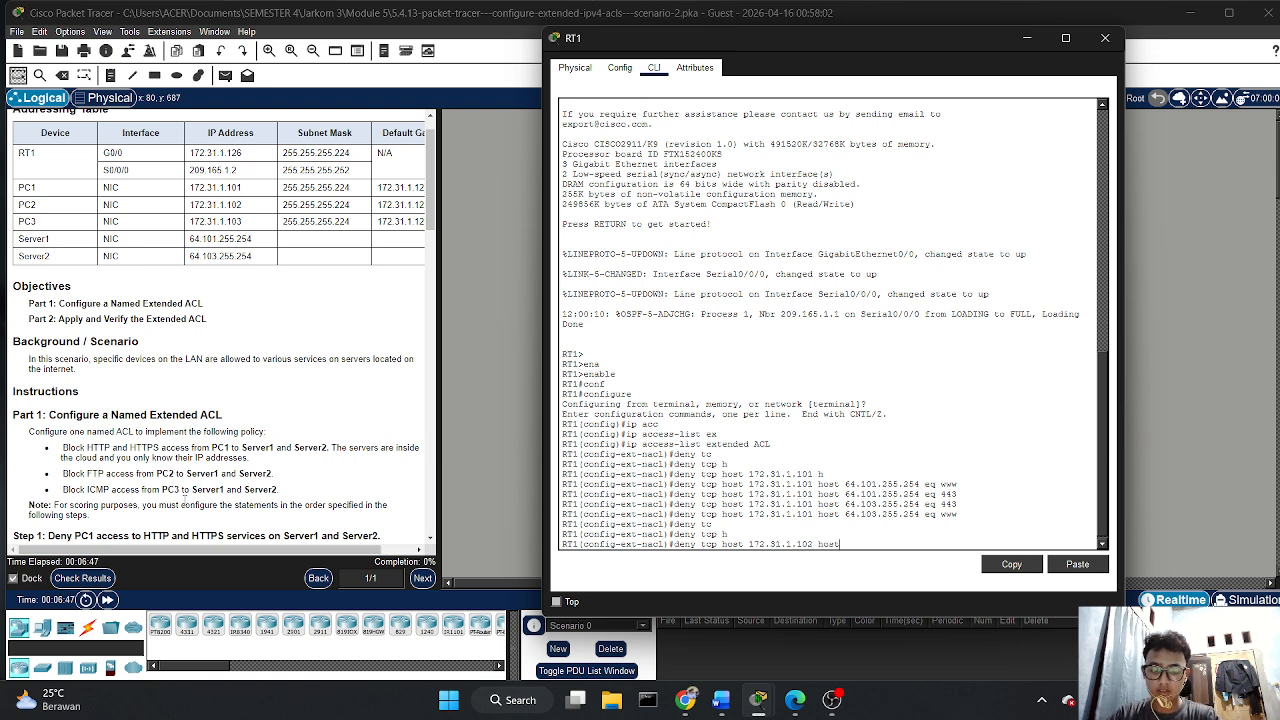
{"action": "type", "text": " 6"}
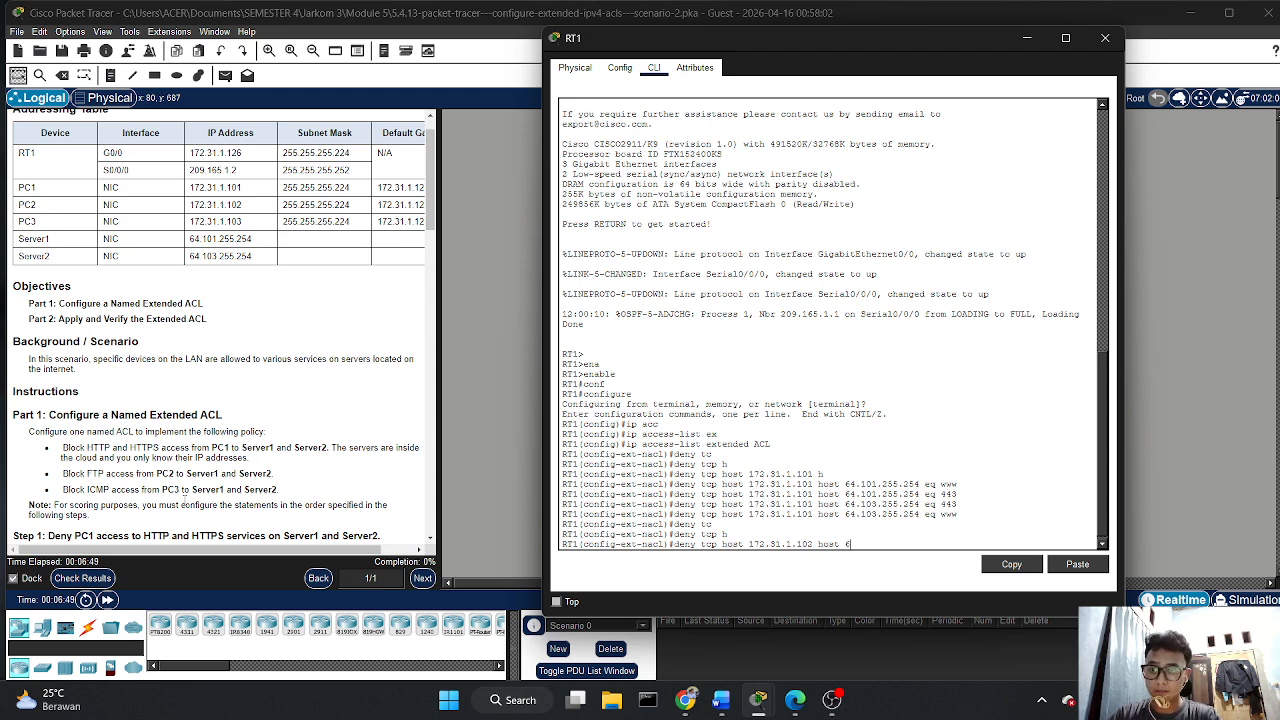
{"action": "type", "text": "4"}
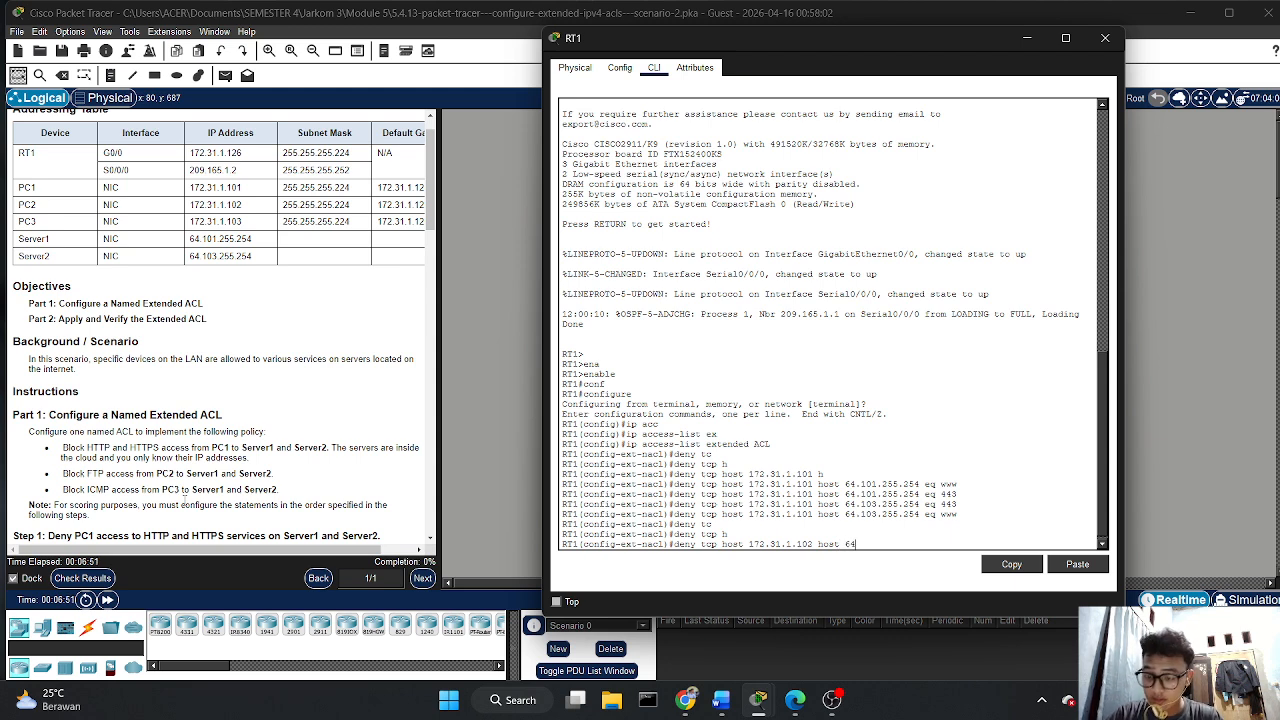
{"action": "type", "text": ".10"}
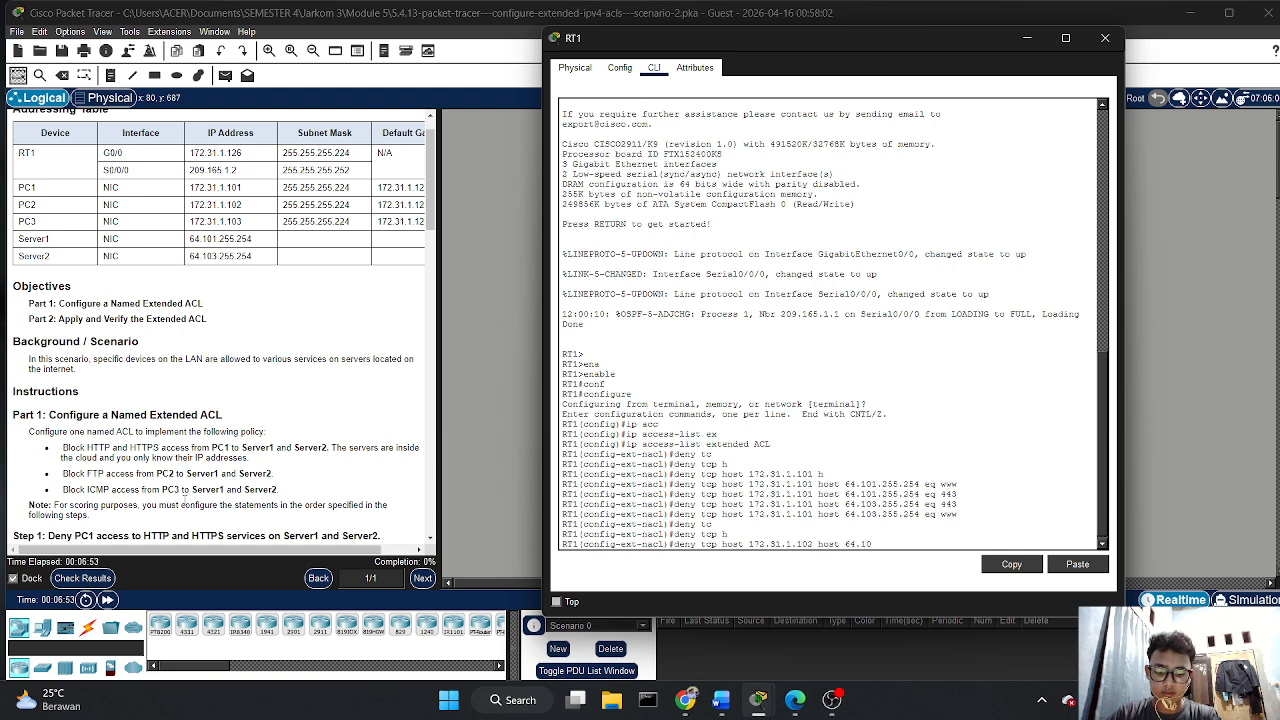
{"action": "type", "text": "1.2"}
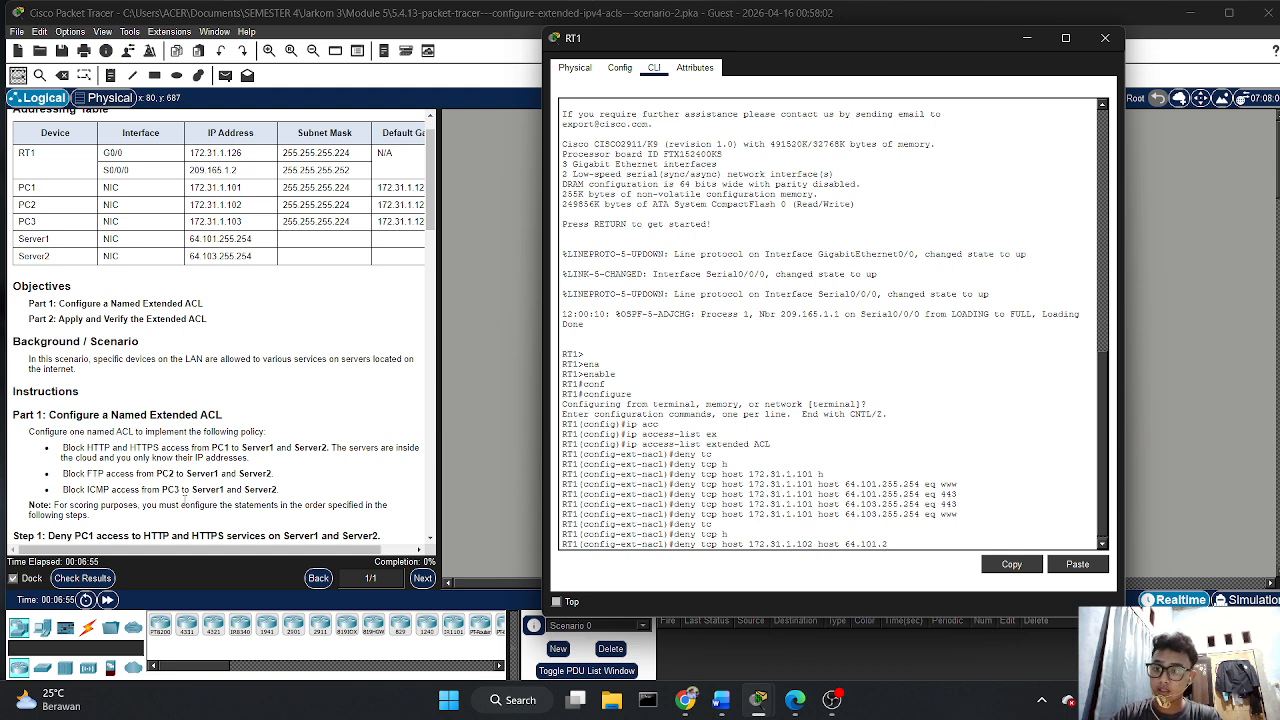
{"action": "type", "text": "55.254"}
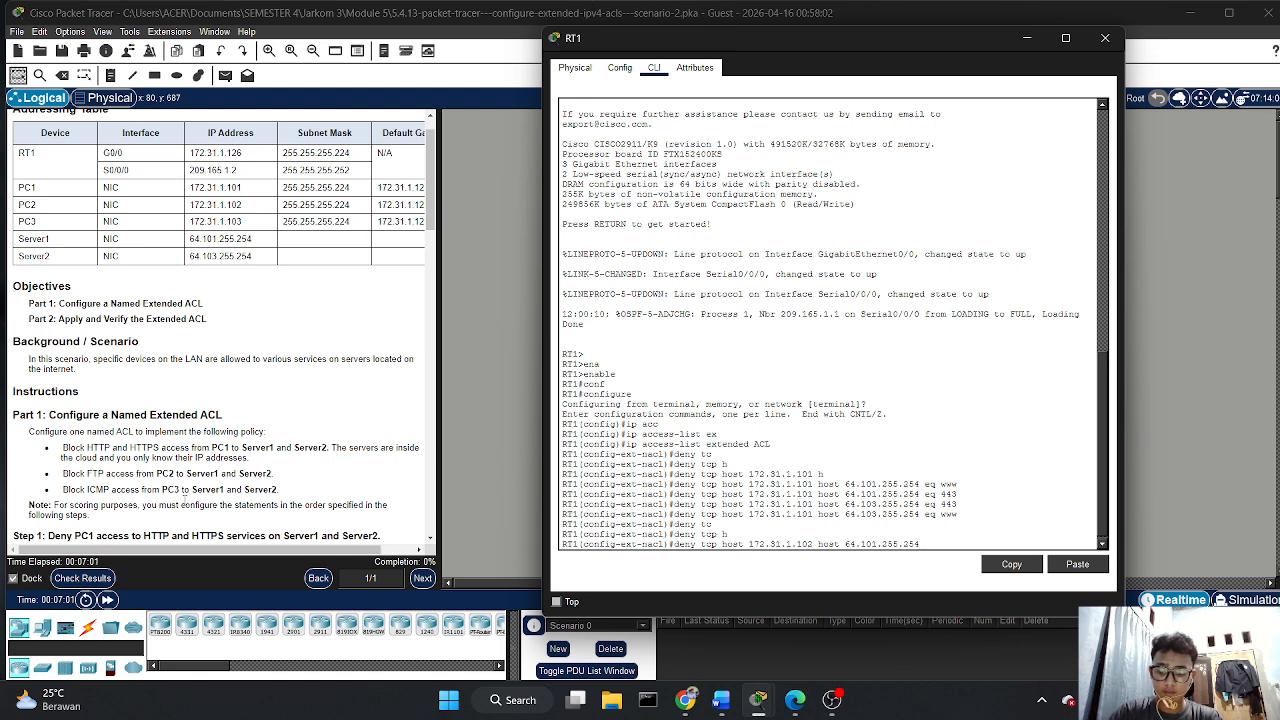
{"action": "type", "text": " eq"}
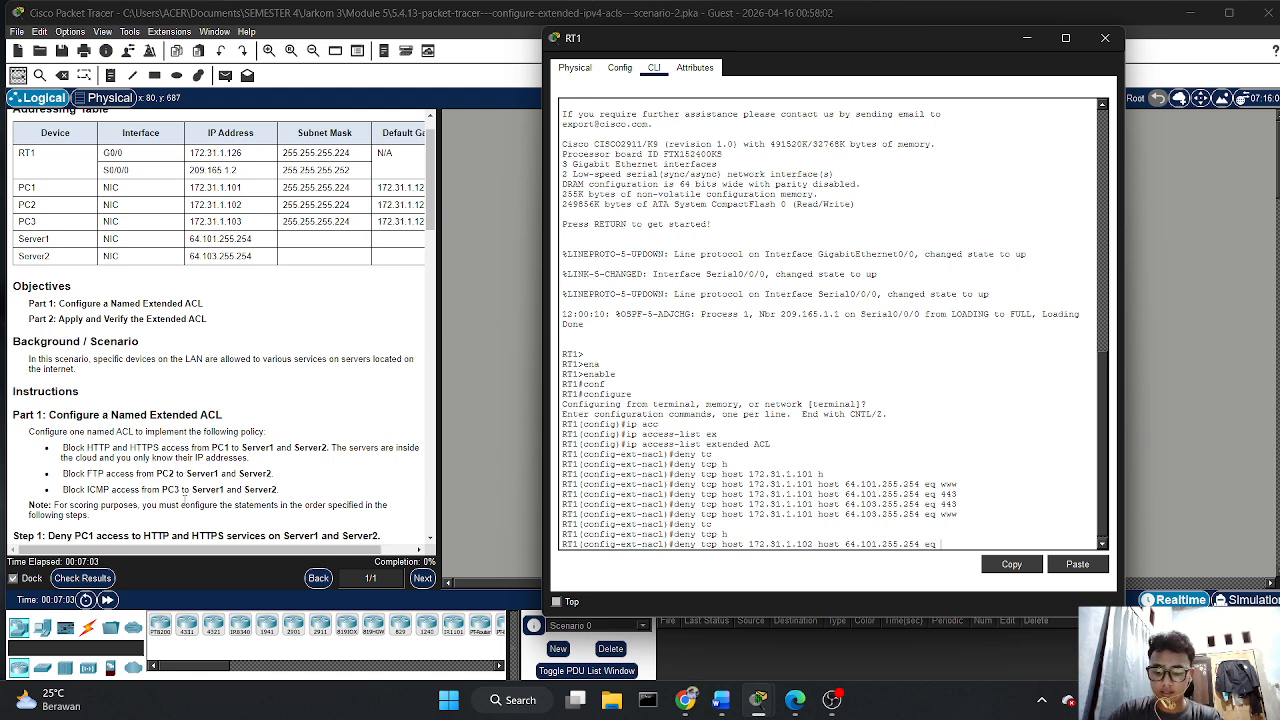
{"action": "type", "text": " ft"}
{"action": "key", "text": "Tab"}
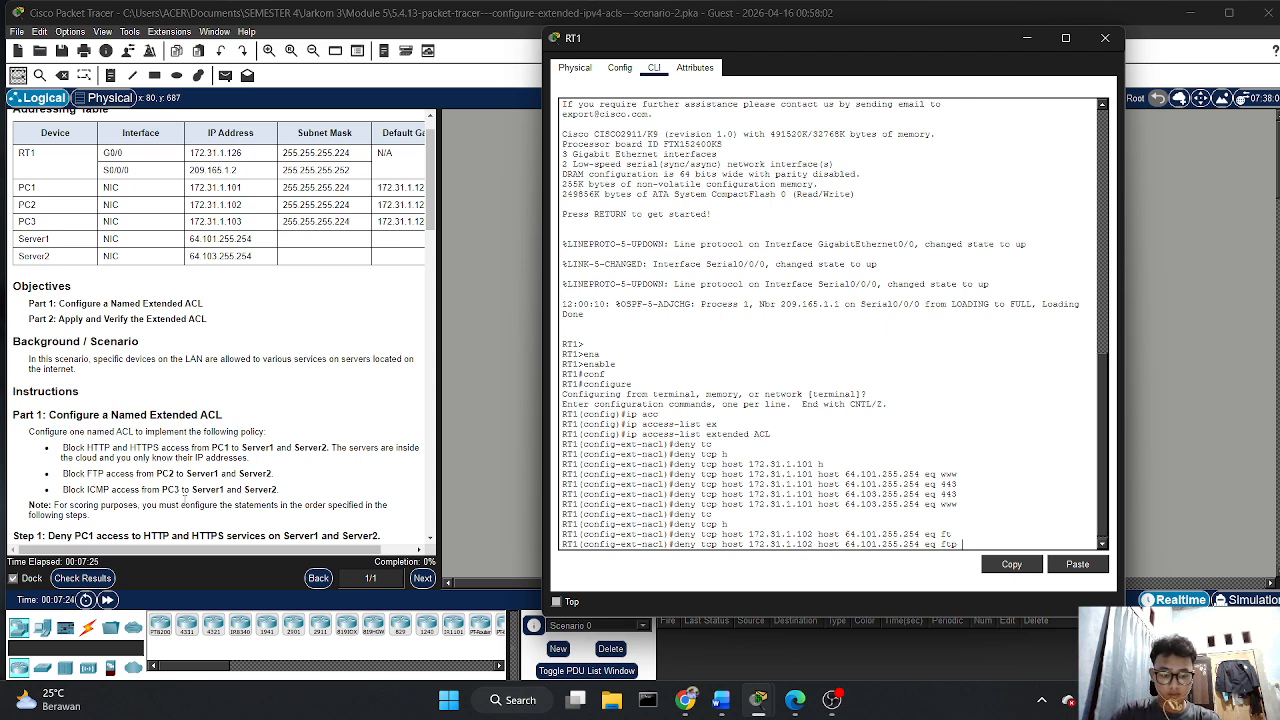
{"action": "key", "text": "Return"}
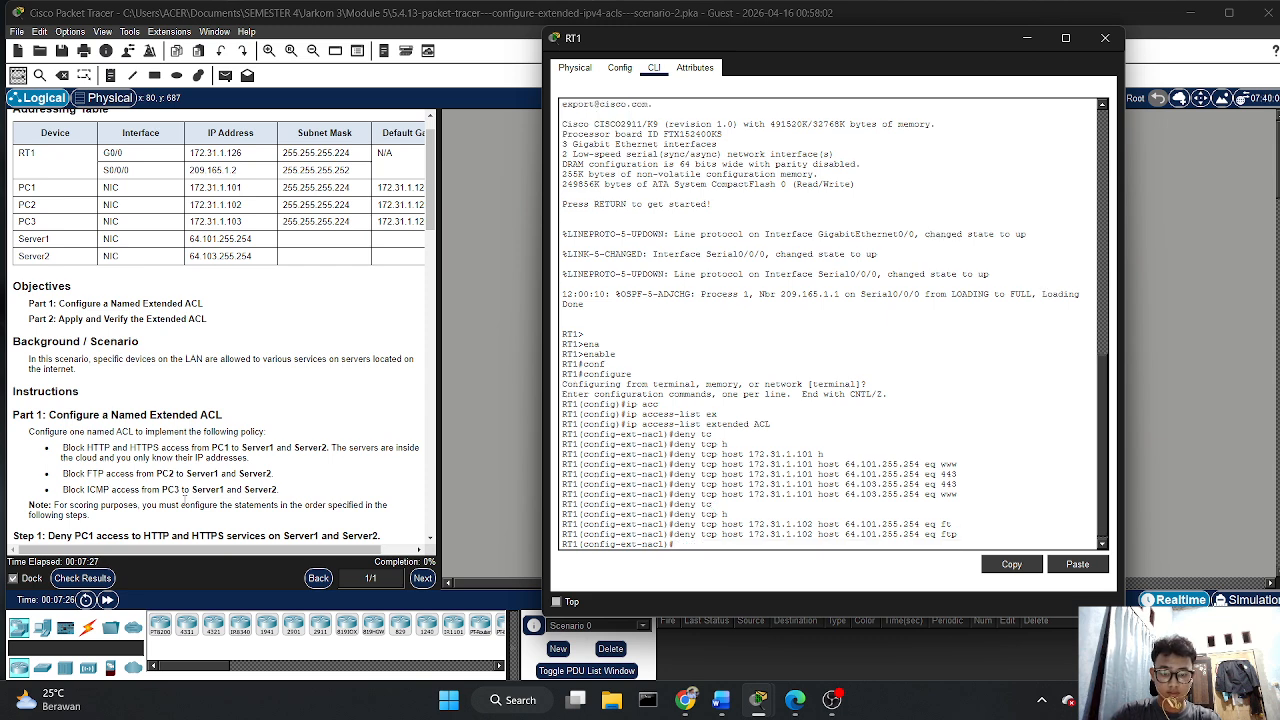
- Deny PC2 FTP access to Server2 by reusing the previous statement with destination host 64.103.255.254
{"action": "key", "text": "Up"}
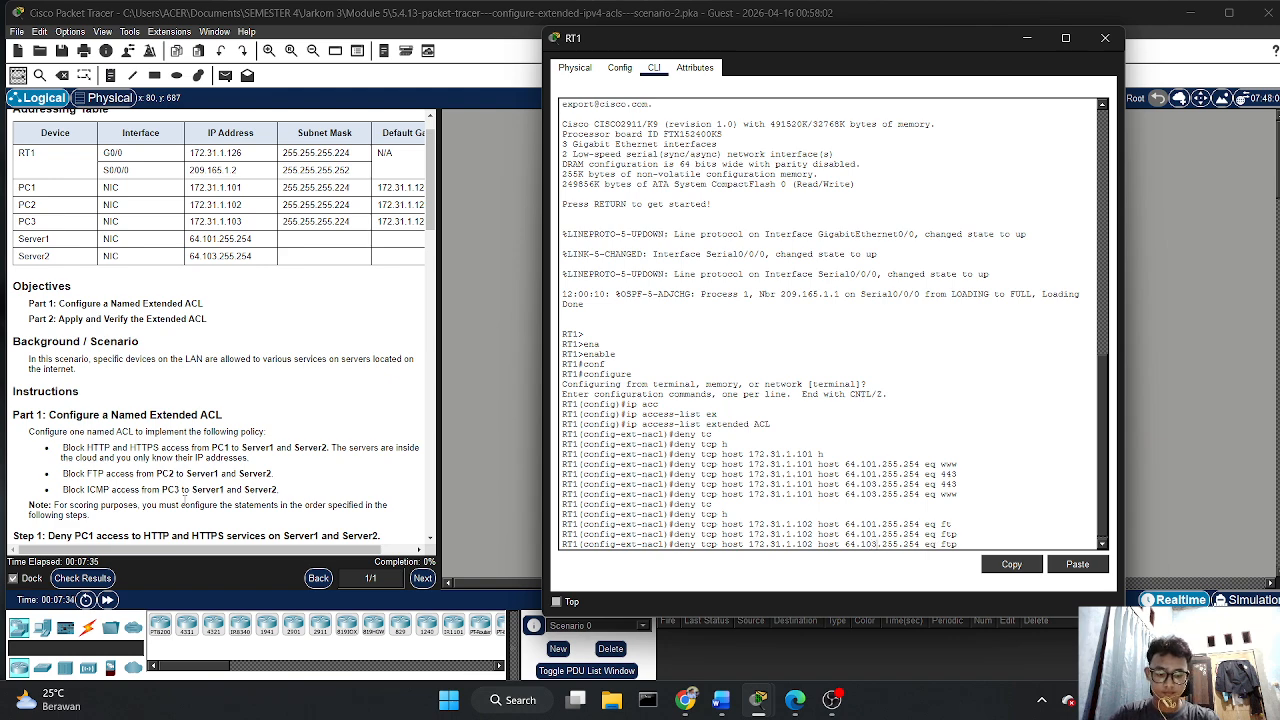
{"action": "key", "text": "Return"}
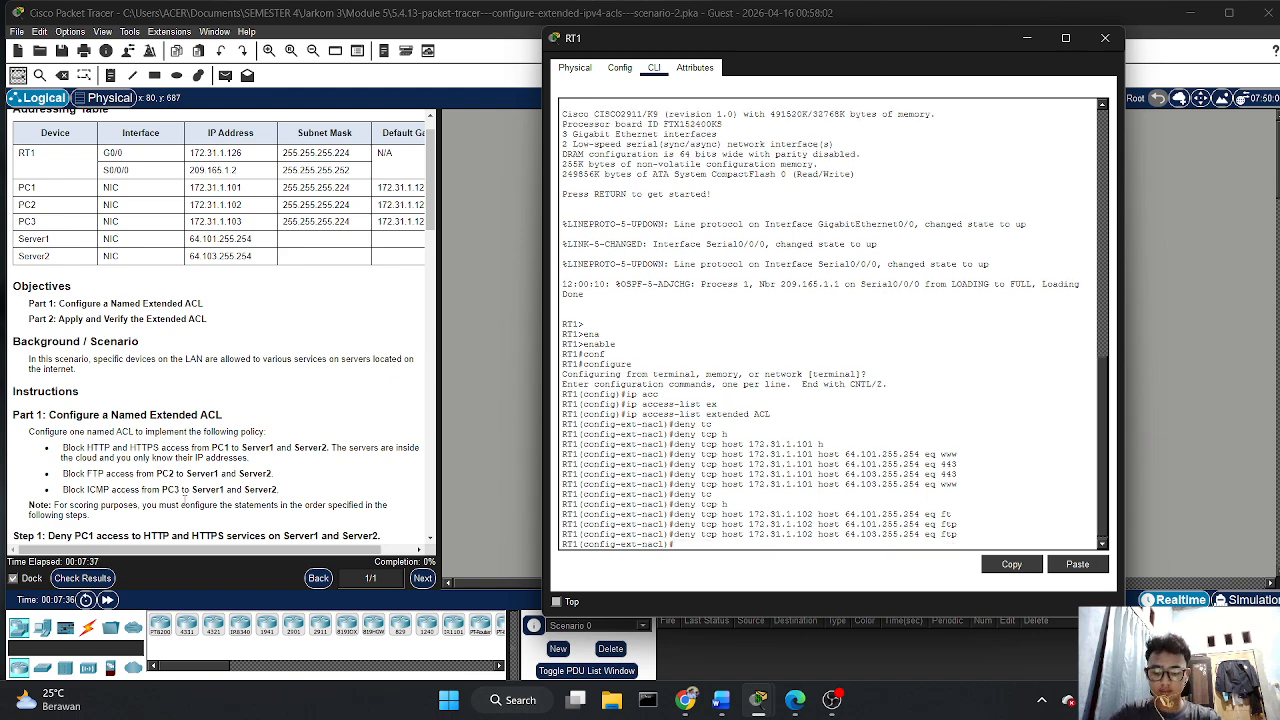
- Deny PC3 ICMP access to Server1 with the ACL statement deny icmp host 172.31.1.103 host 64.101.255.254
{"action": "type", "text": "deny"}
{"action": "key", "text": "Tab"}
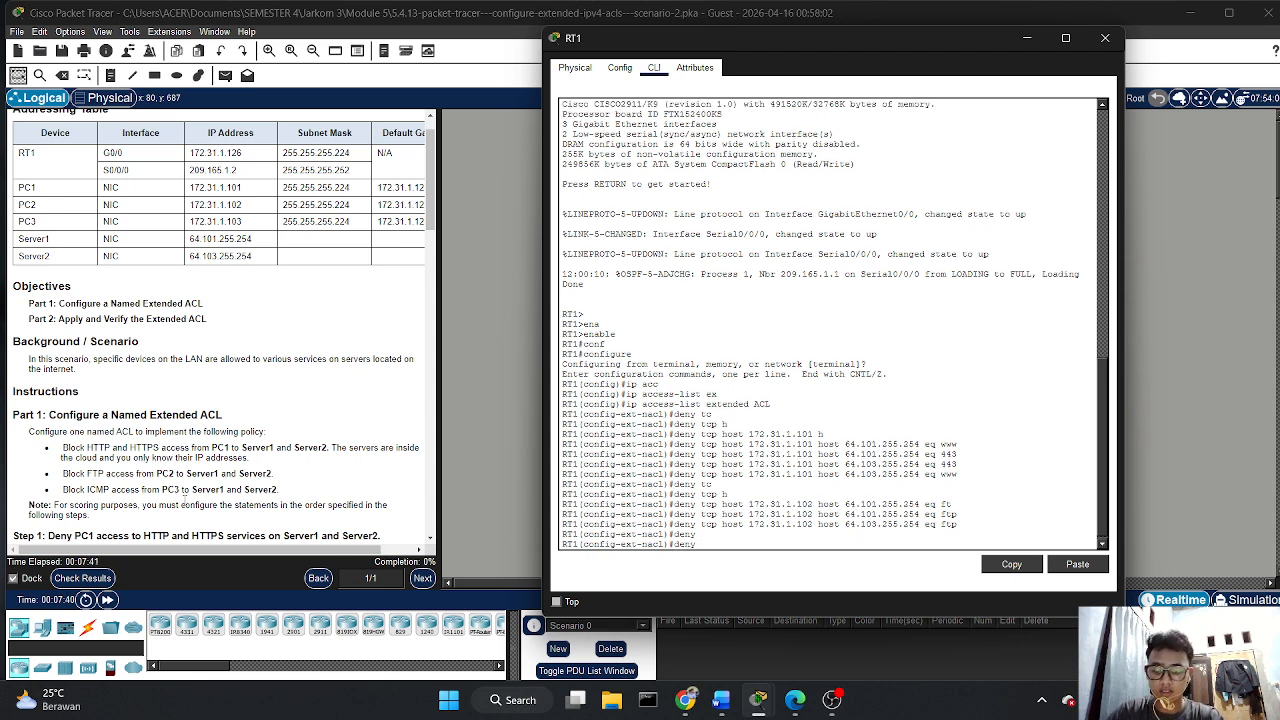
{"action": "type", "text": "ic"}
{"action": "key", "text": "Tab"}
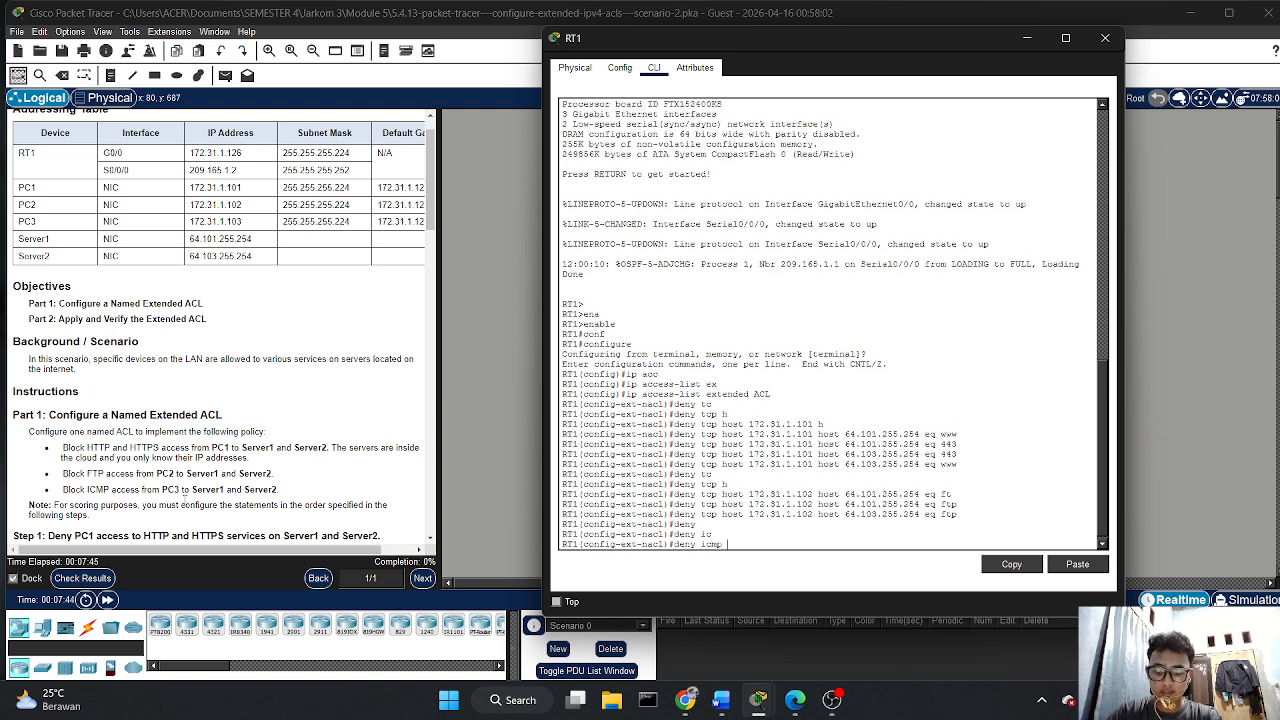
{"action": "type", "text": "h"}
{"action": "key", "text": "Tab"}
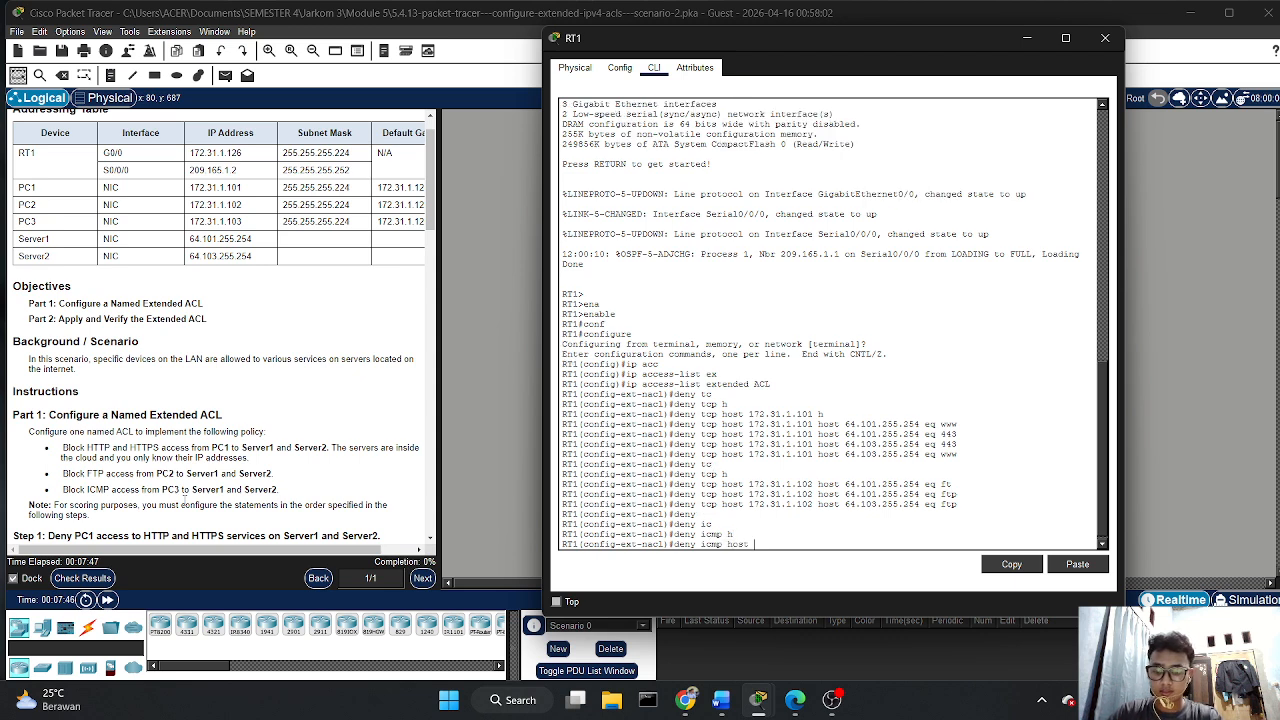
{"action": "type", "text": "172."}
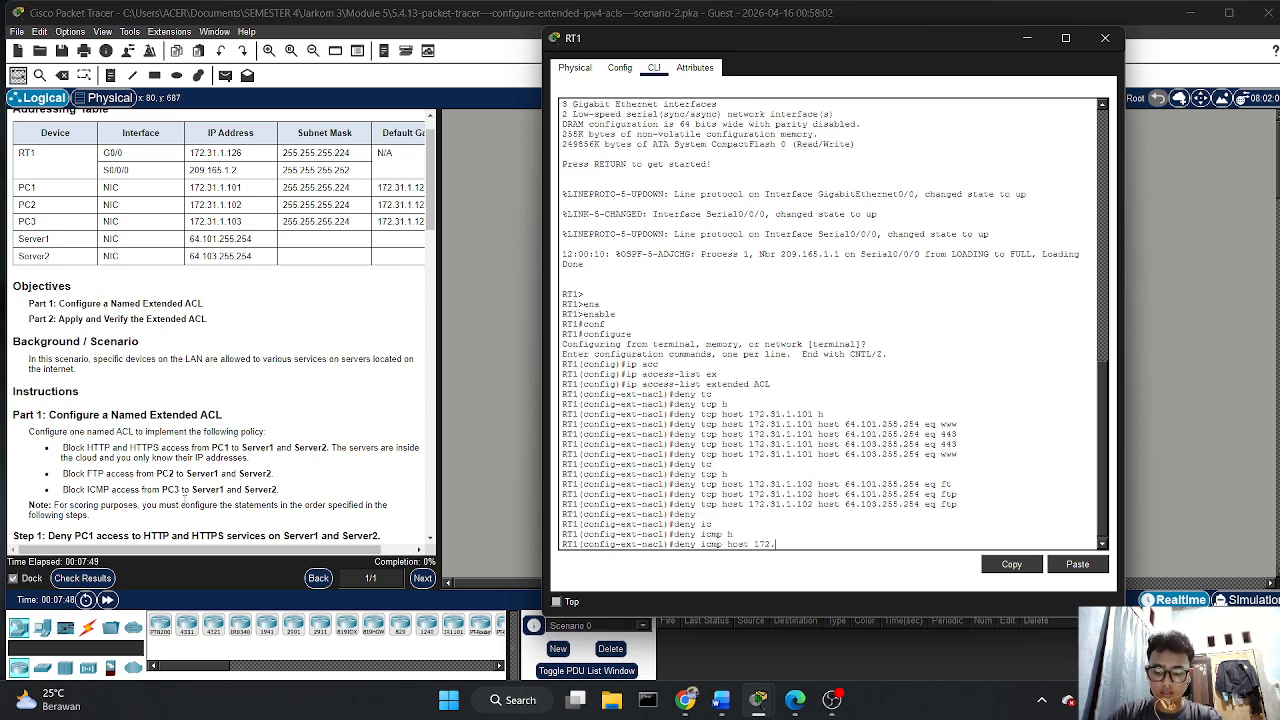
{"action": "type", "text": "31.1.103"}
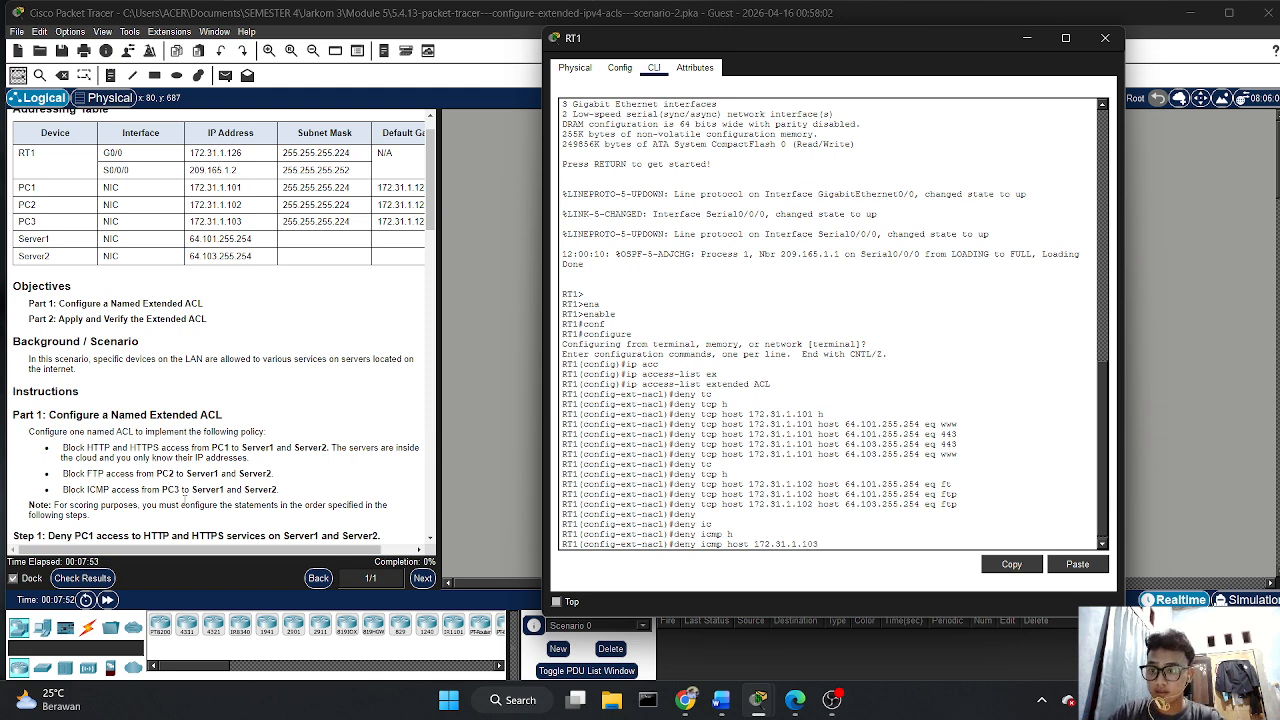
{"action": "type", "text": " h"}
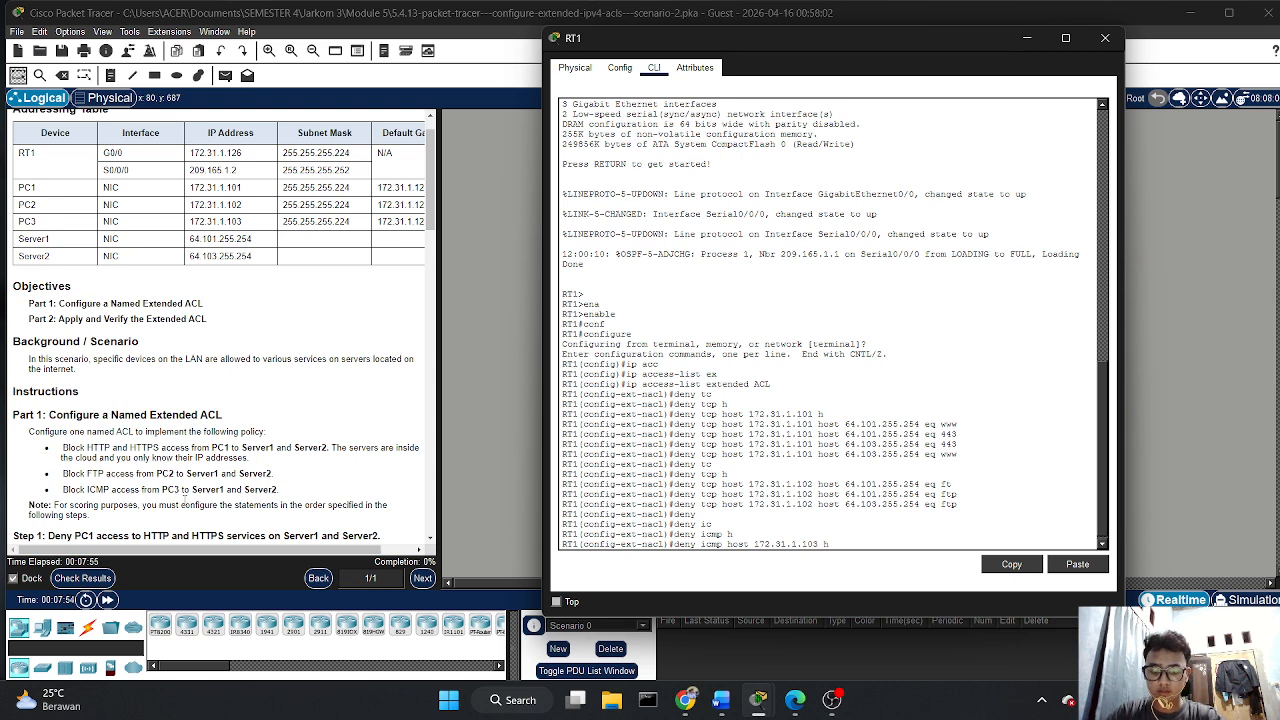
{"action": "type", "text": "o"}
{"action": "key", "text": "Tab"}
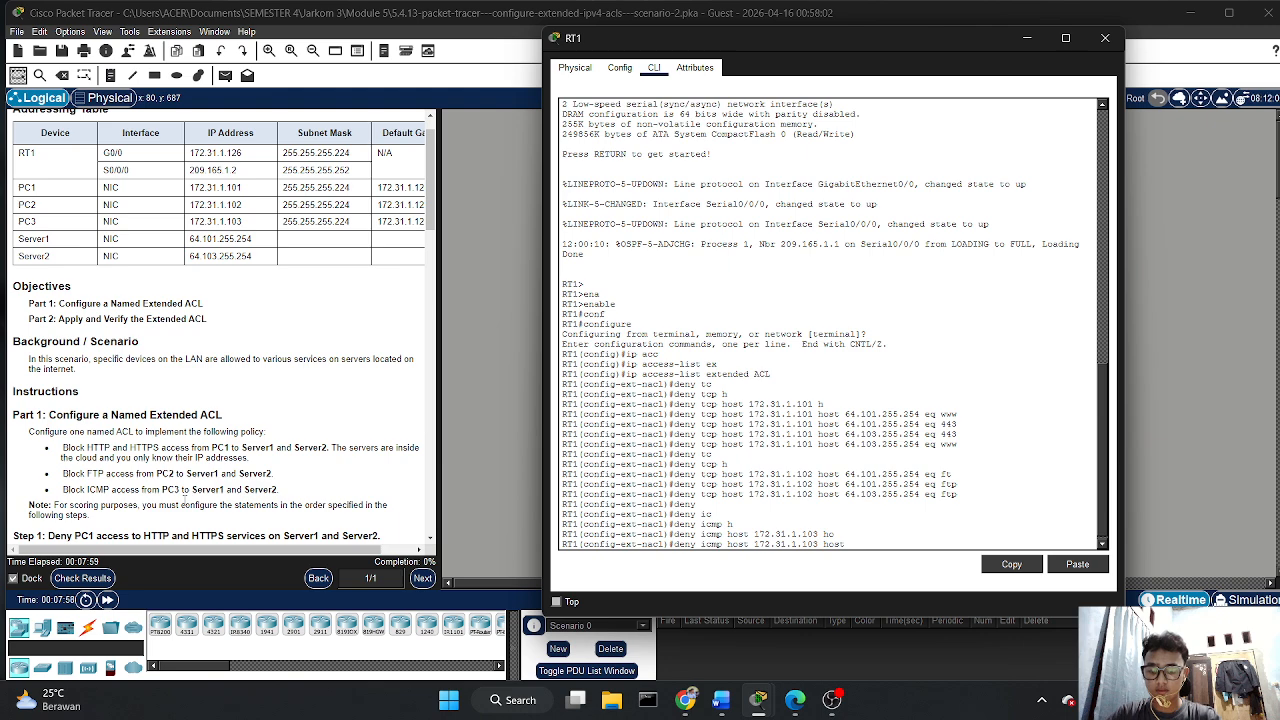
{"action": "type", "text": "64"}
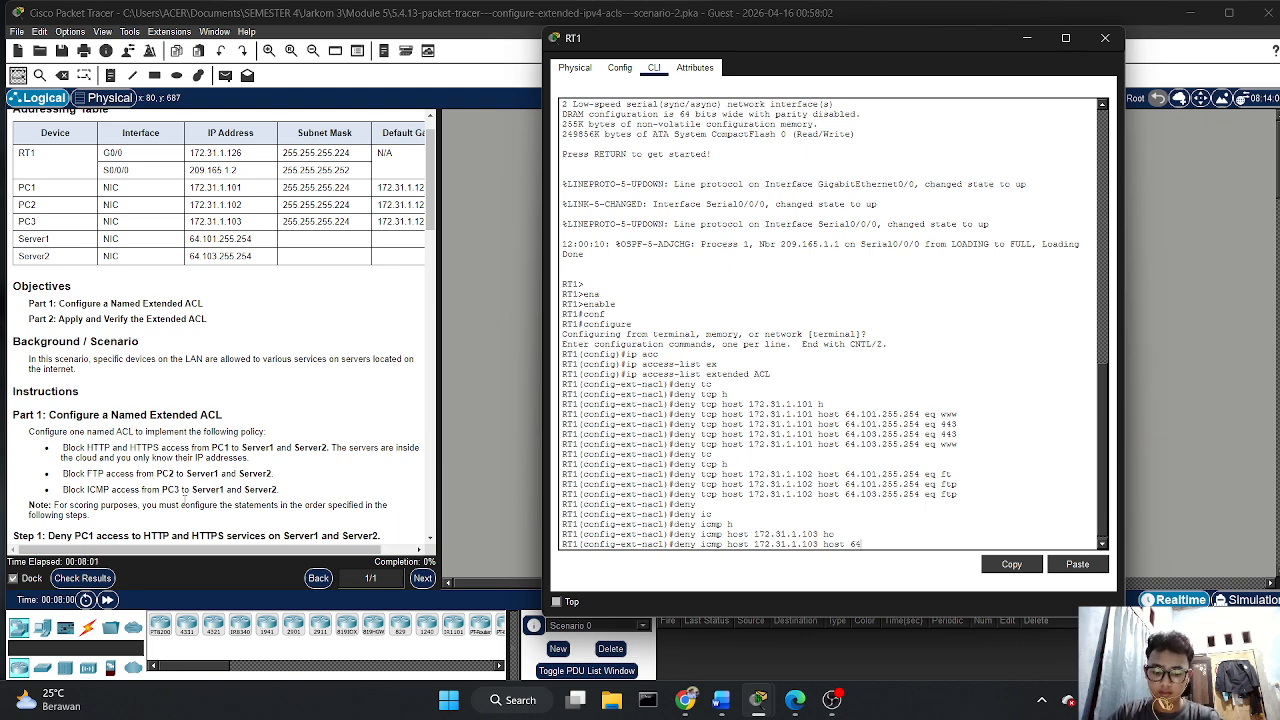
{"action": "type", "text": ".101.255."}
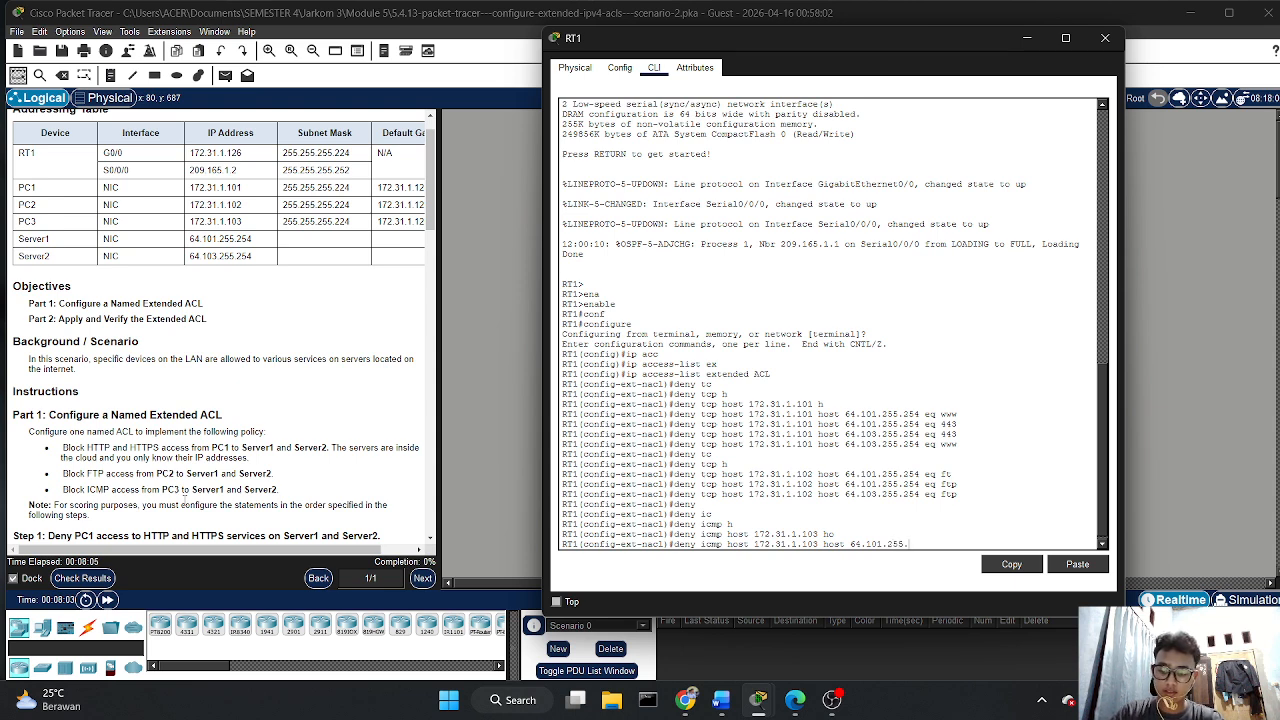
{"action": "type", "text": "254"}
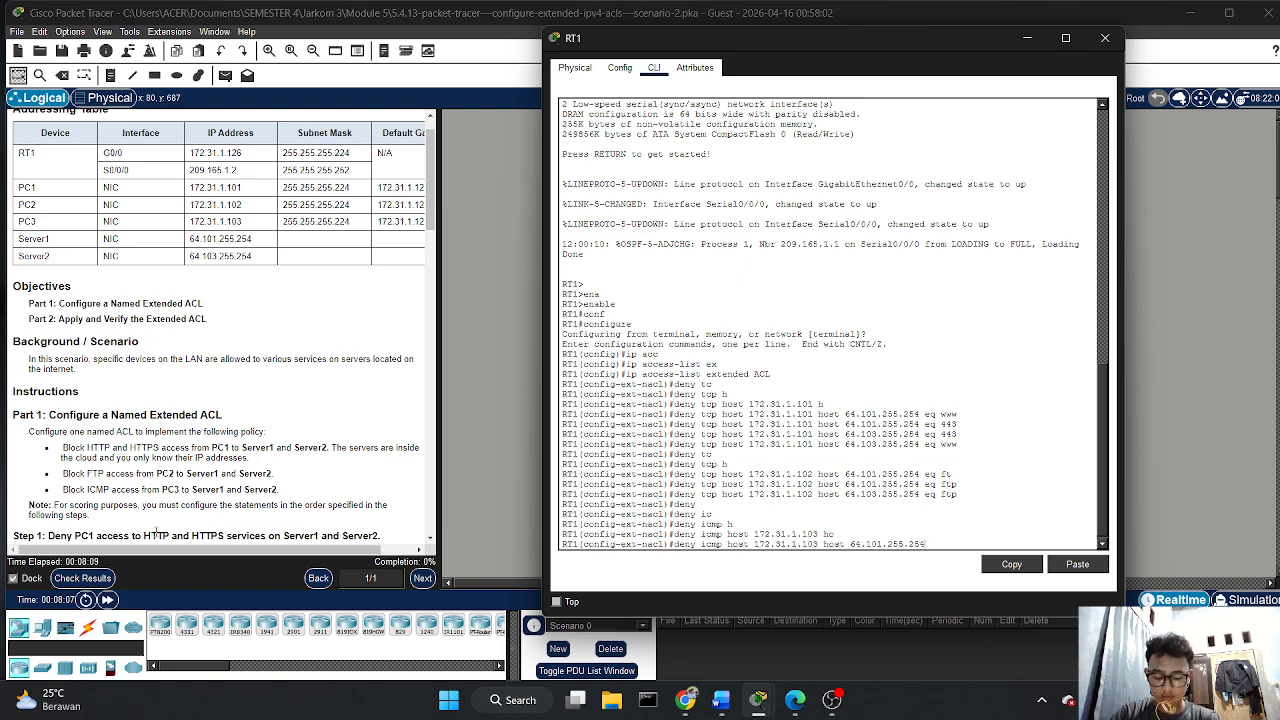
{"action": "key", "text": "Return"}
- Deny PC3 ICMP access to Server2 by reusing the ICMP statement with destination host 64.103.255.254
{"action": "key", "text": "Up"}
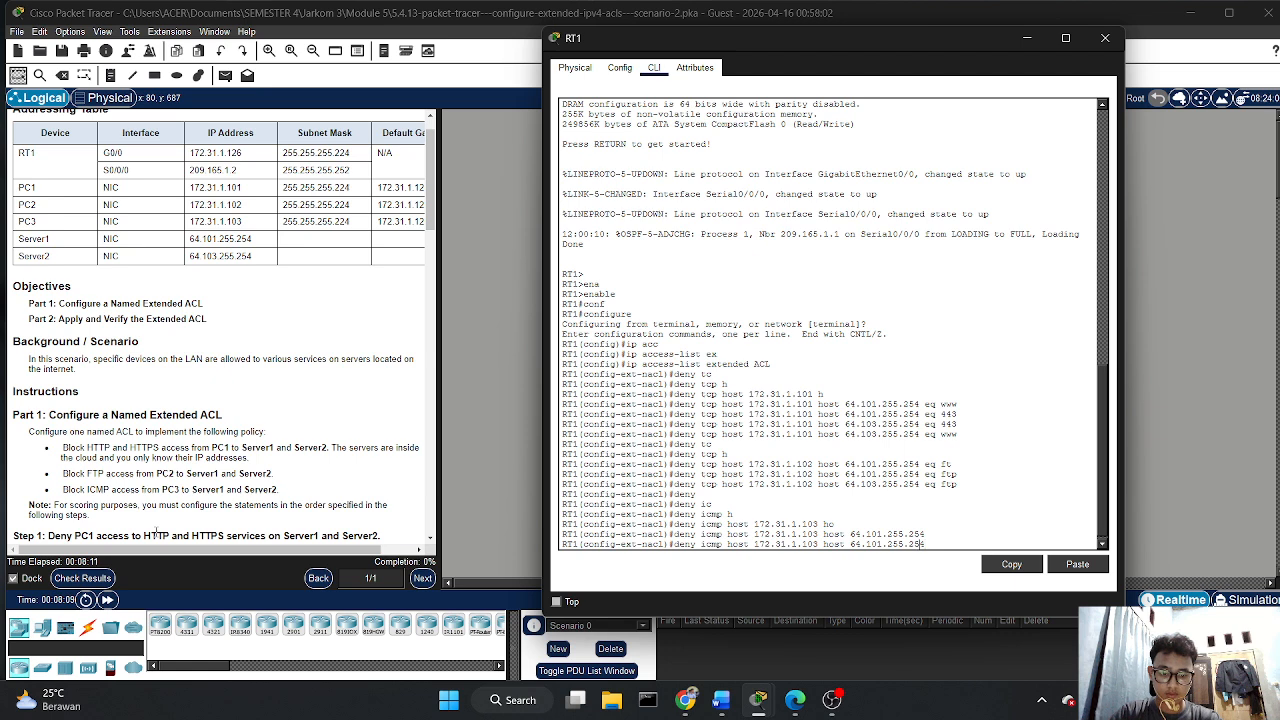
{"action": "key", "text": "BackSpace"}
{"action": "key", "text": "BackSpace"}
{"action": "key", "text": "BackSpace"}
{"action": "key", "text": "BackSpace"}
{"action": "key", "text": "BackSpace"}
{"action": "key", "text": "BackSpace"}
{"action": "key", "text": "BackSpace"}
{"action": "key", "text": "BackSpace"}
{"action": "key", "text": "BackSpace"}
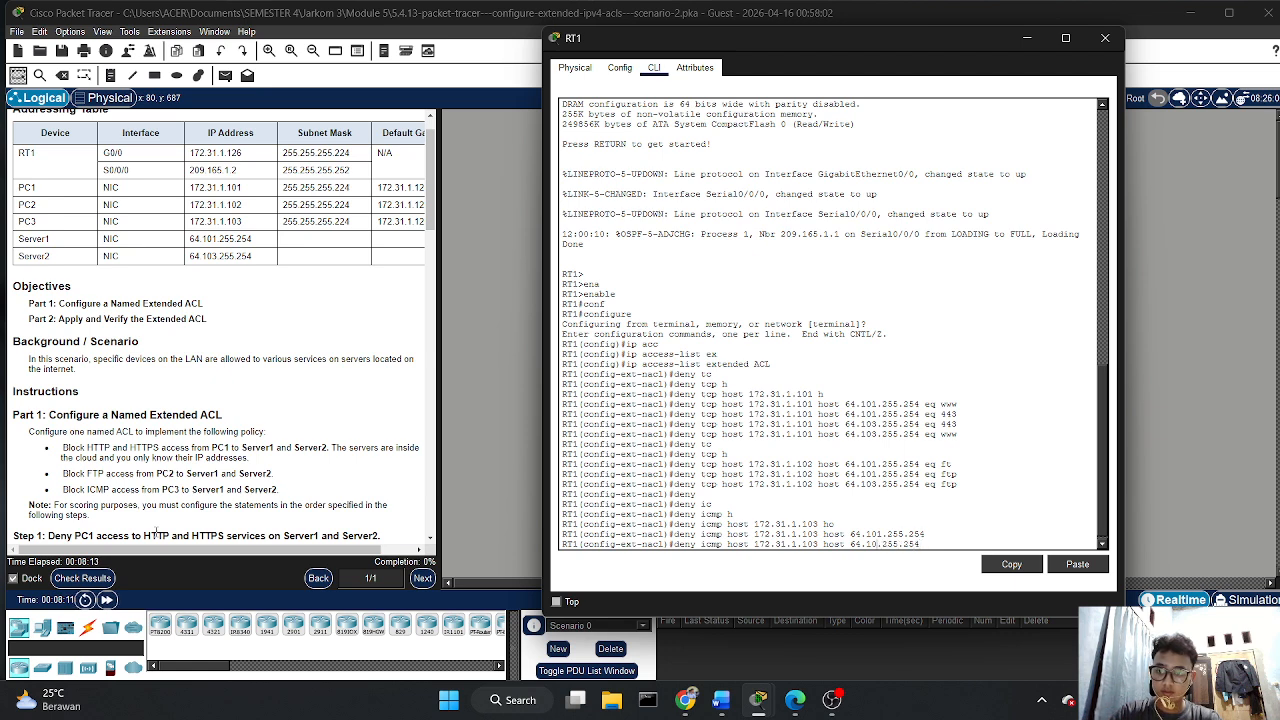
{"action": "type", "text": "3.255.254"}
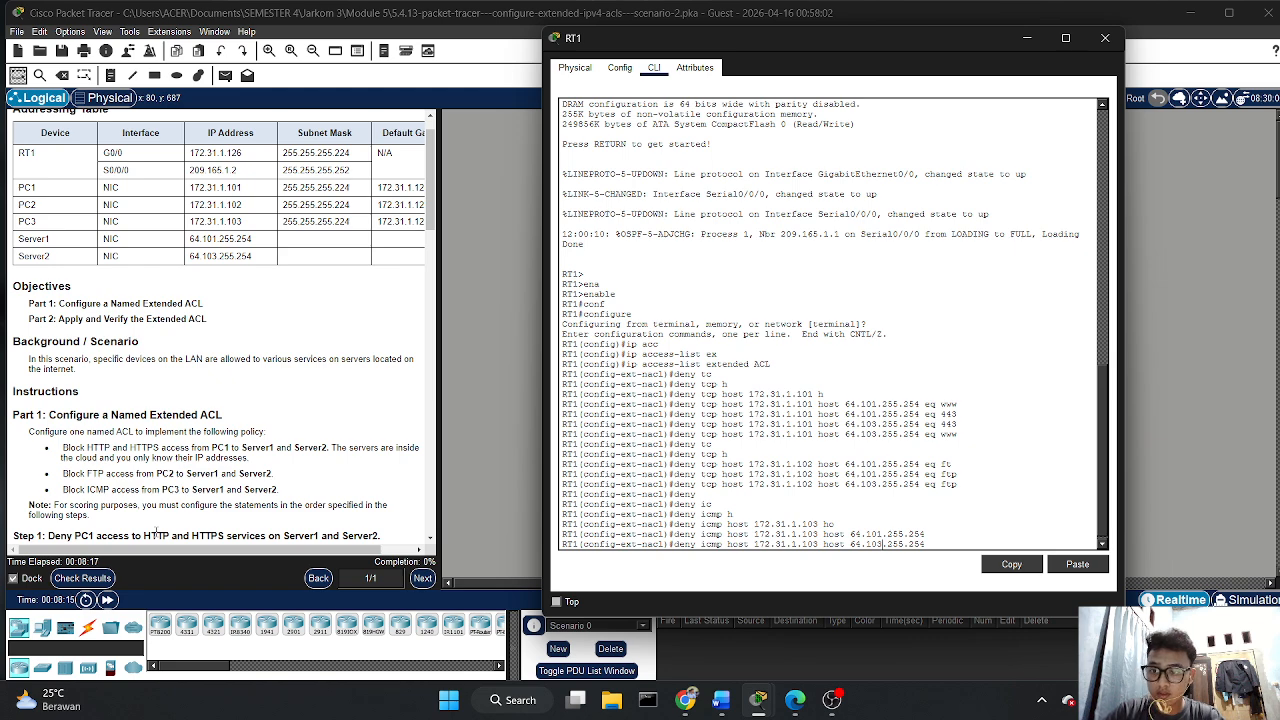
{"action": "key", "text": "Return"}
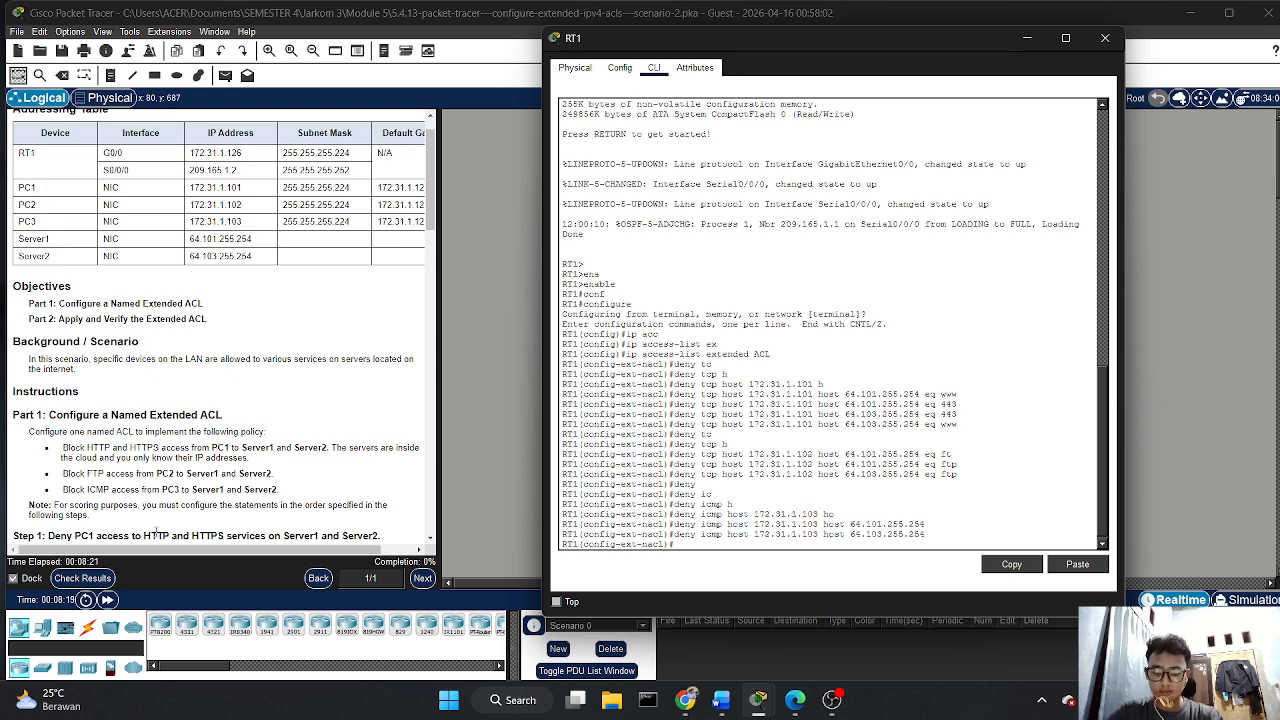
- Begin a permit statement in the ACL after the deny entries
{"action": "type", "text": "permi"}
{"action": "key", "text": "Tab"}
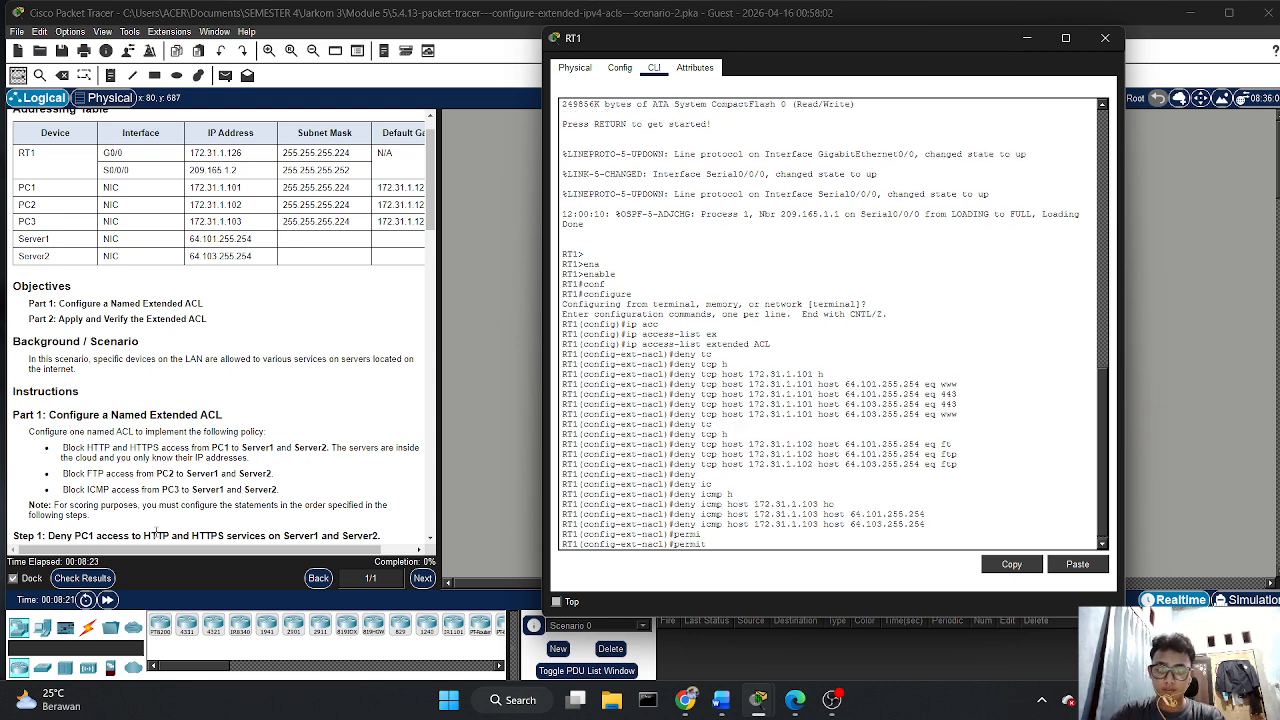
{"action": "type", "text": "an"}
{"action": "key", "text": "Tab"}
{"action": "type", "text": "a"}
{"action": "key", "text": "Tab"}
{"action": "type", "text": "n"}
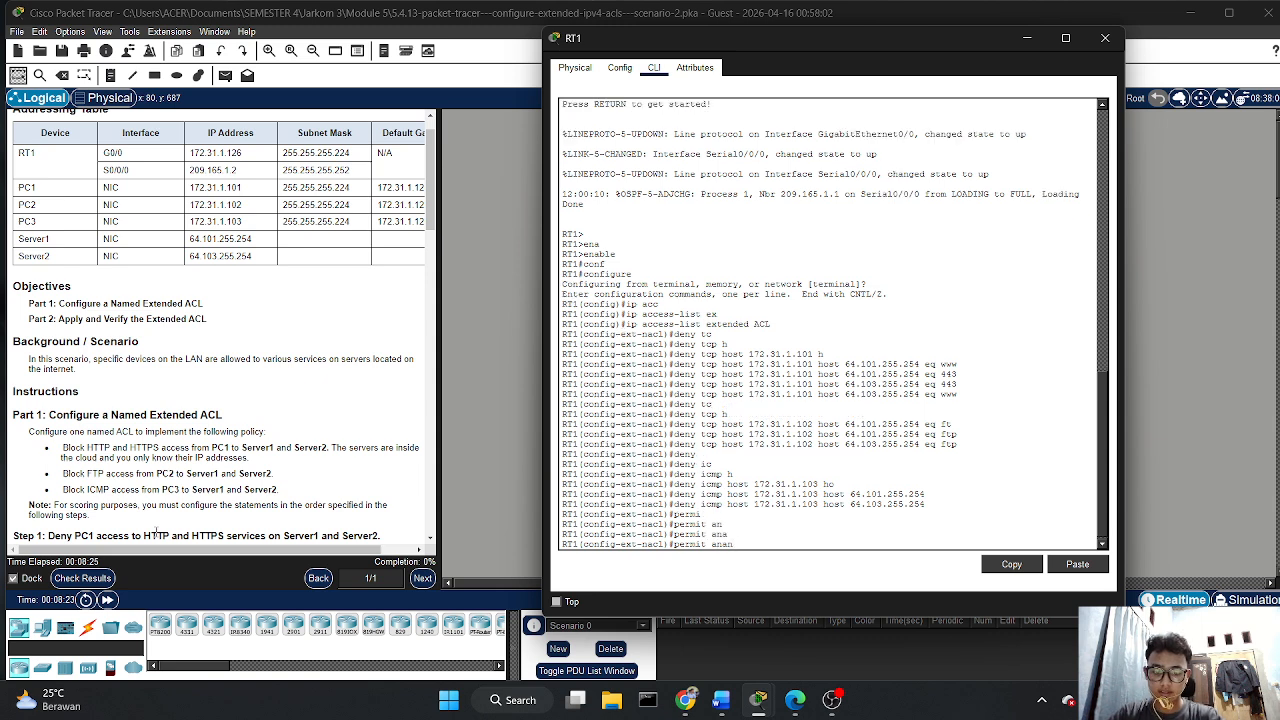
{"action": "key", "text": "BackSpace"}
{"action": "key", "text": "BackSpace"}
{"action": "type", "text": "y an"}
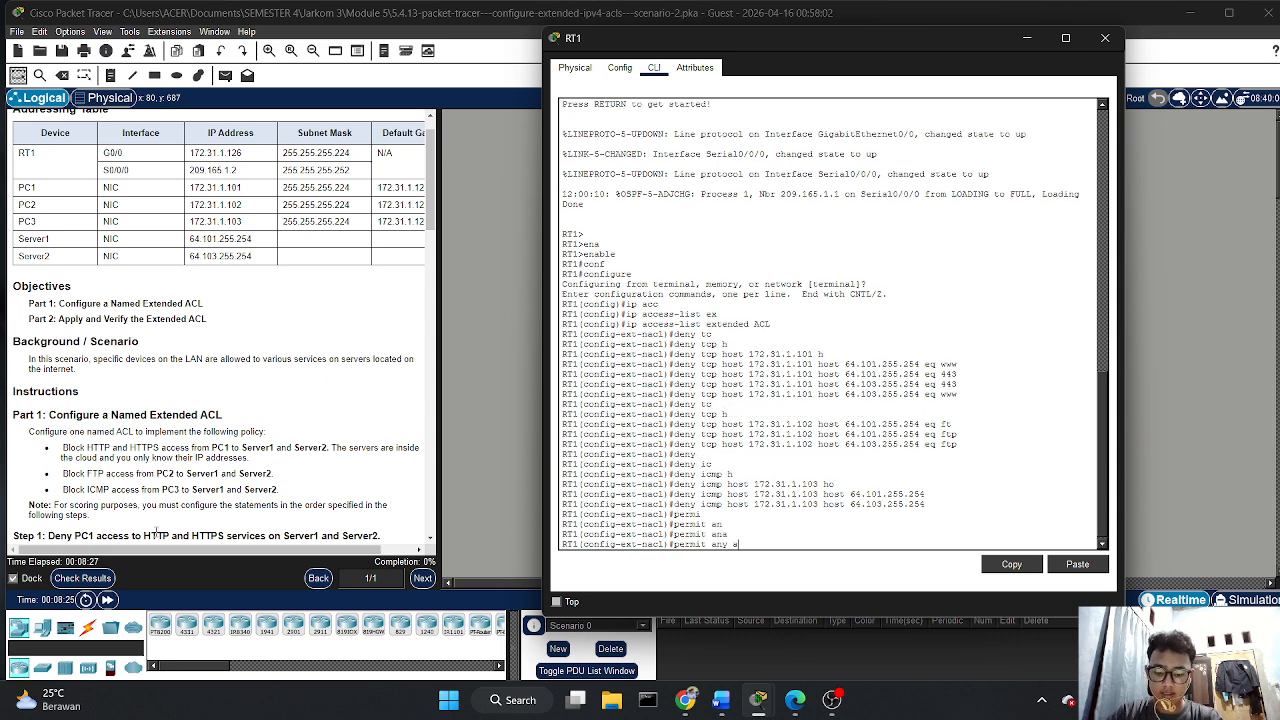
{"action": "key", "text": "Tab"}
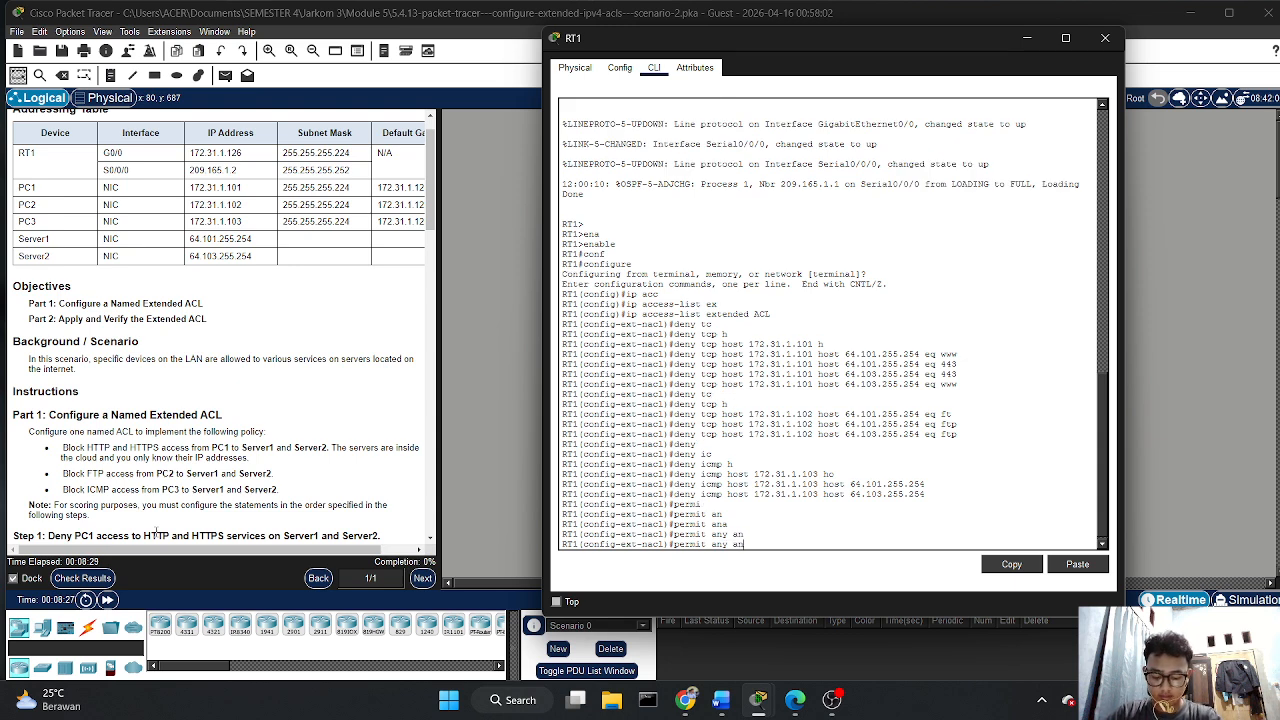
{"action": "key", "text": "BackSpace"}
{"action": "key", "text": "BackSpace"}
{"action": "key", "text": "BackSpace"}
{"action": "key", "text": "BackSpace"}
{"action": "key", "text": "BackSpace"}
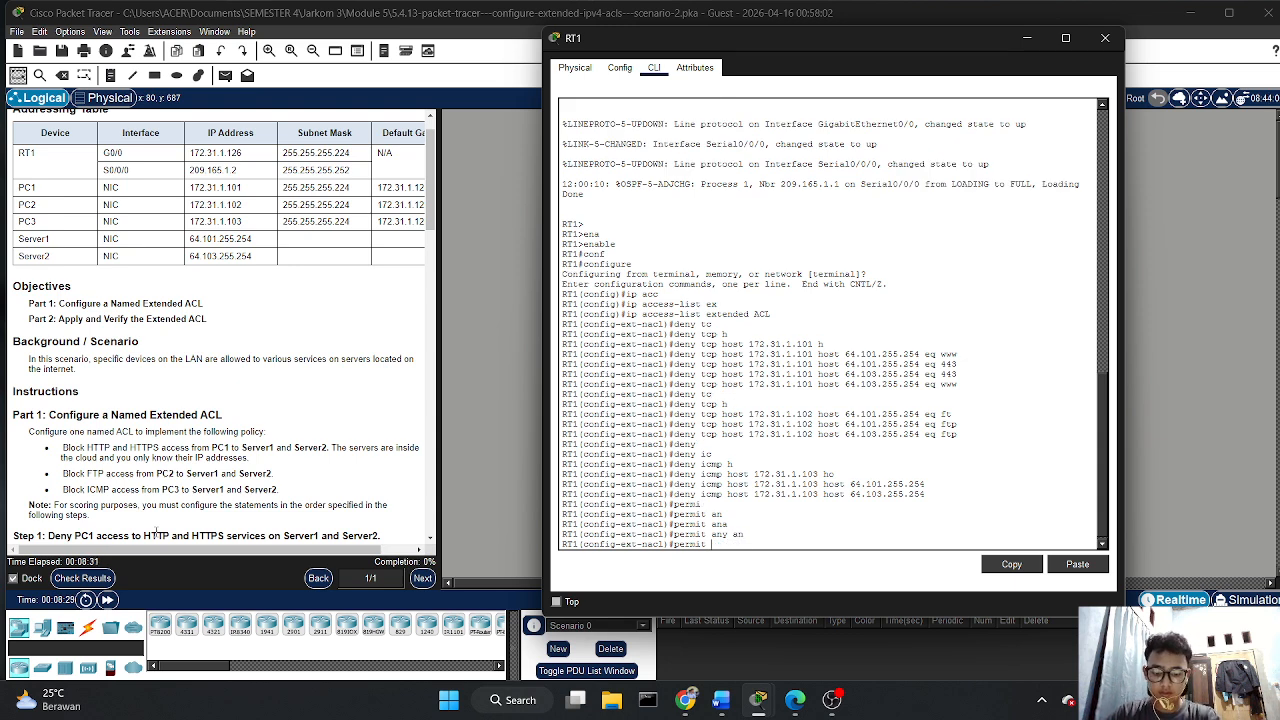
- Complete the permit statement as permit ip any any to allow all other IP traffic
{"action": "type", "text": "ip any"}
{"action": "key", "text": "Tab"}
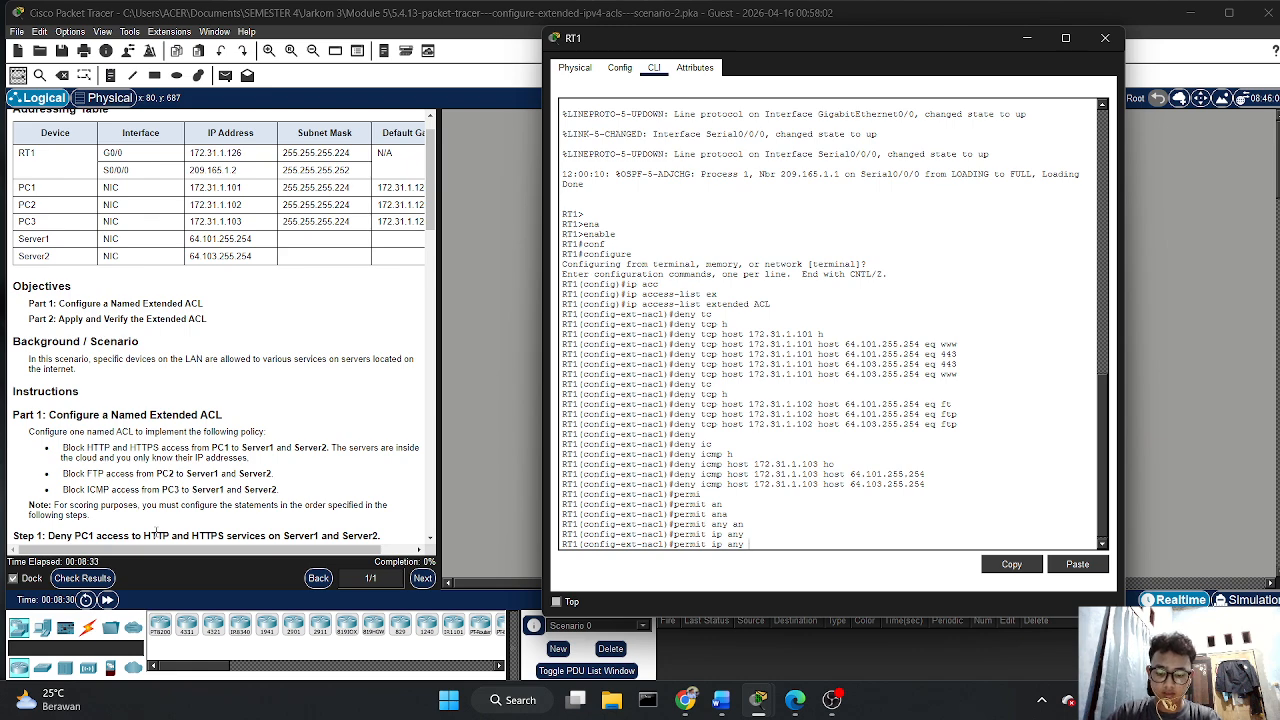
{"action": "type", "text": "an"}
{"action": "key", "text": "Tab"}
{"action": "key", "text": "Return"}
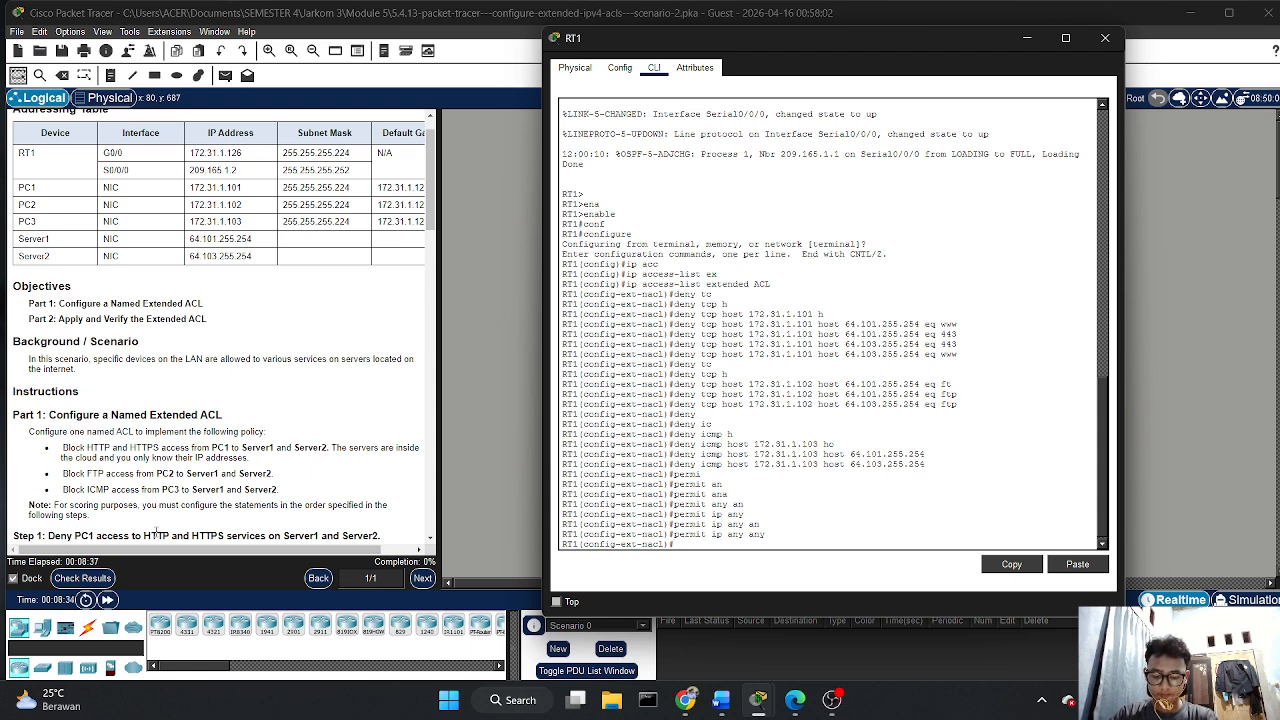
- Exit ACL configuration mode and enter configuration of interface gigabitEthernet 0/0 on RT1
{"action": "type", "text": "in"}
{"action": "key", "text": "Tab"}
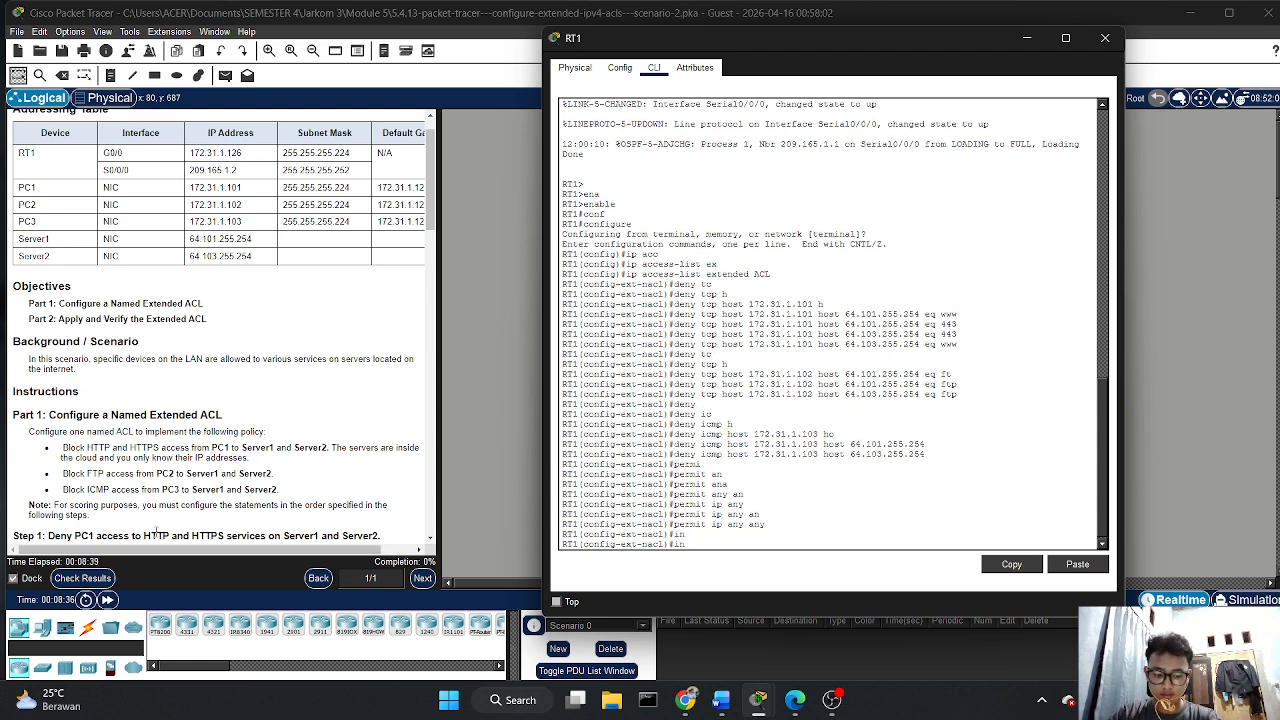
{"action": "type", "text": "ex"}
{"action": "key", "text": "Tab"}
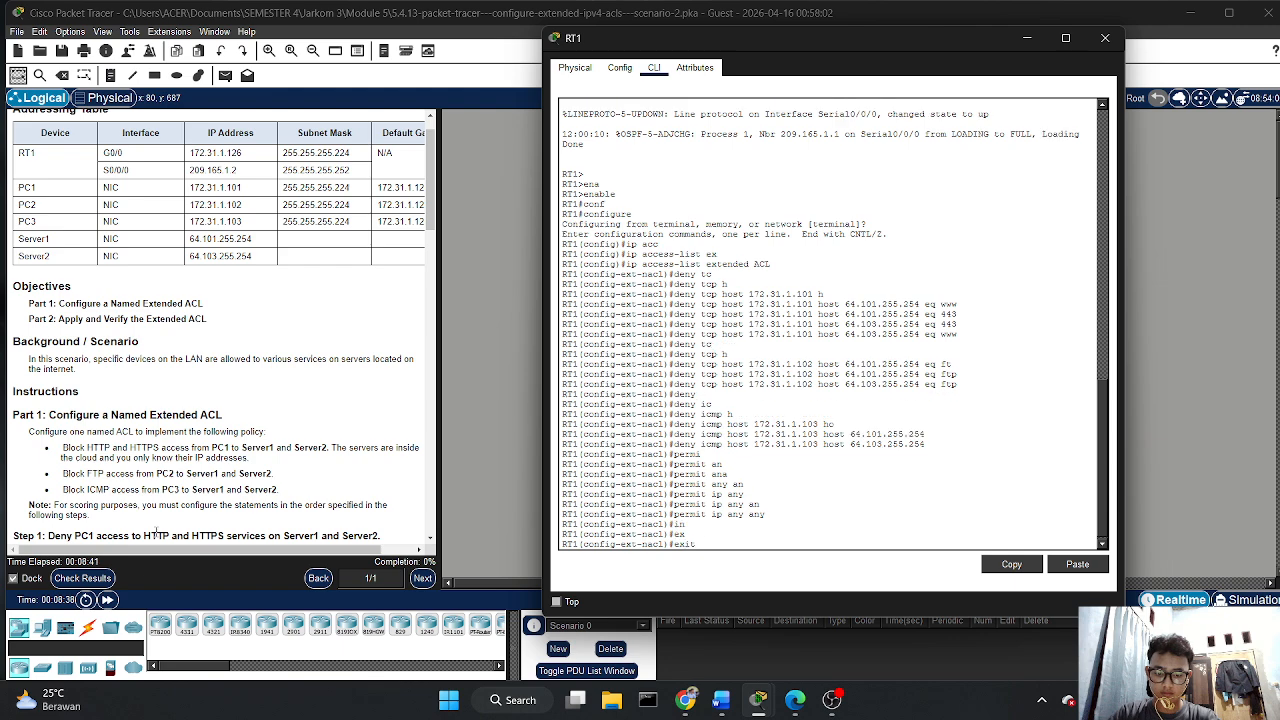
{"action": "key", "text": "Return"}
{"action": "type", "text": "in"}
{"action": "key", "text": "Tab"}
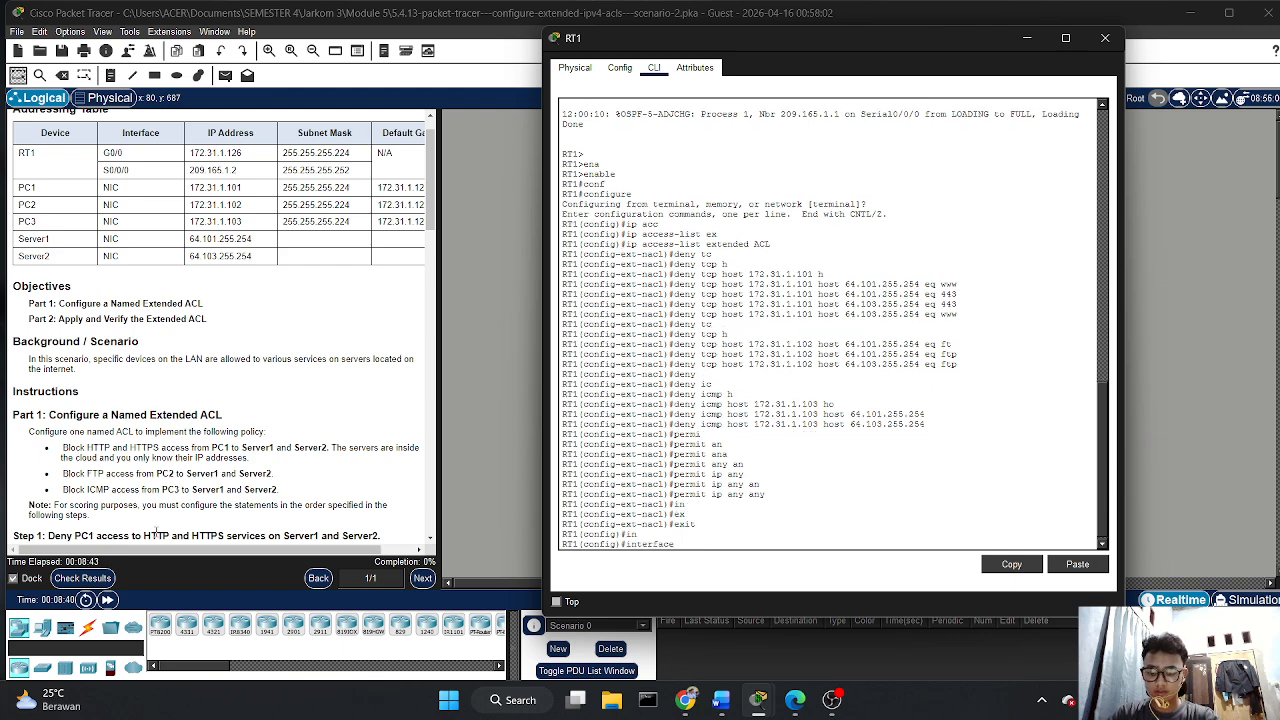
{"action": "type", "text": "g"}
{"action": "key", "text": "Tab"}
{"action": "type", "text": "0/0"}
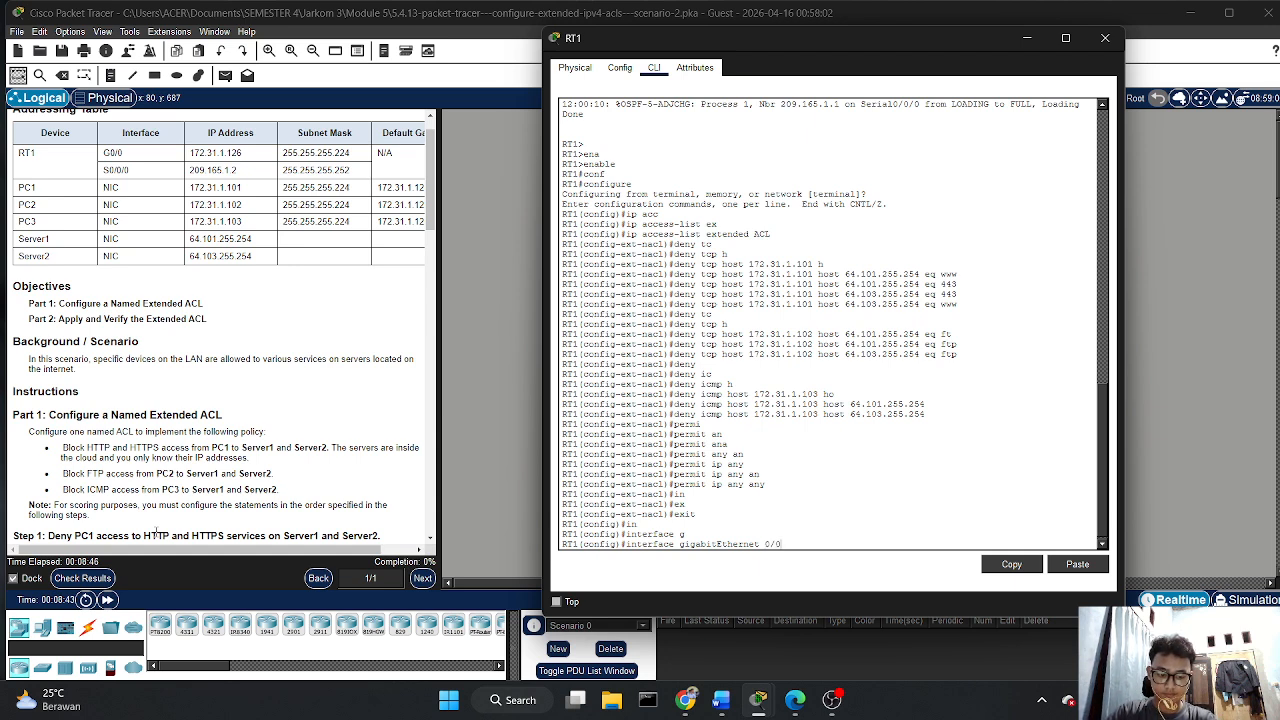
{"action": "key", "text": "Return"}
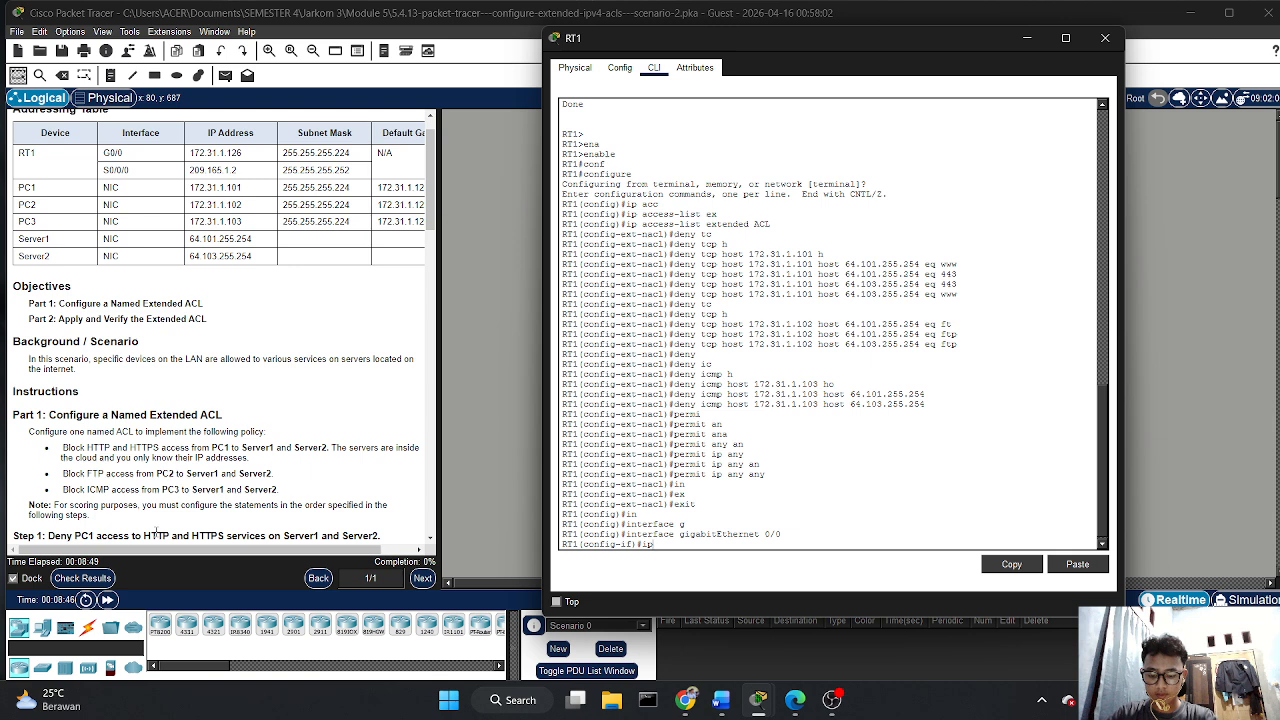
- Apply the named access list to the interface in the inbound direction with ip access-group ACL in
{"action": "type", "text": "ac"}
{"action": "key", "text": "Tab"}
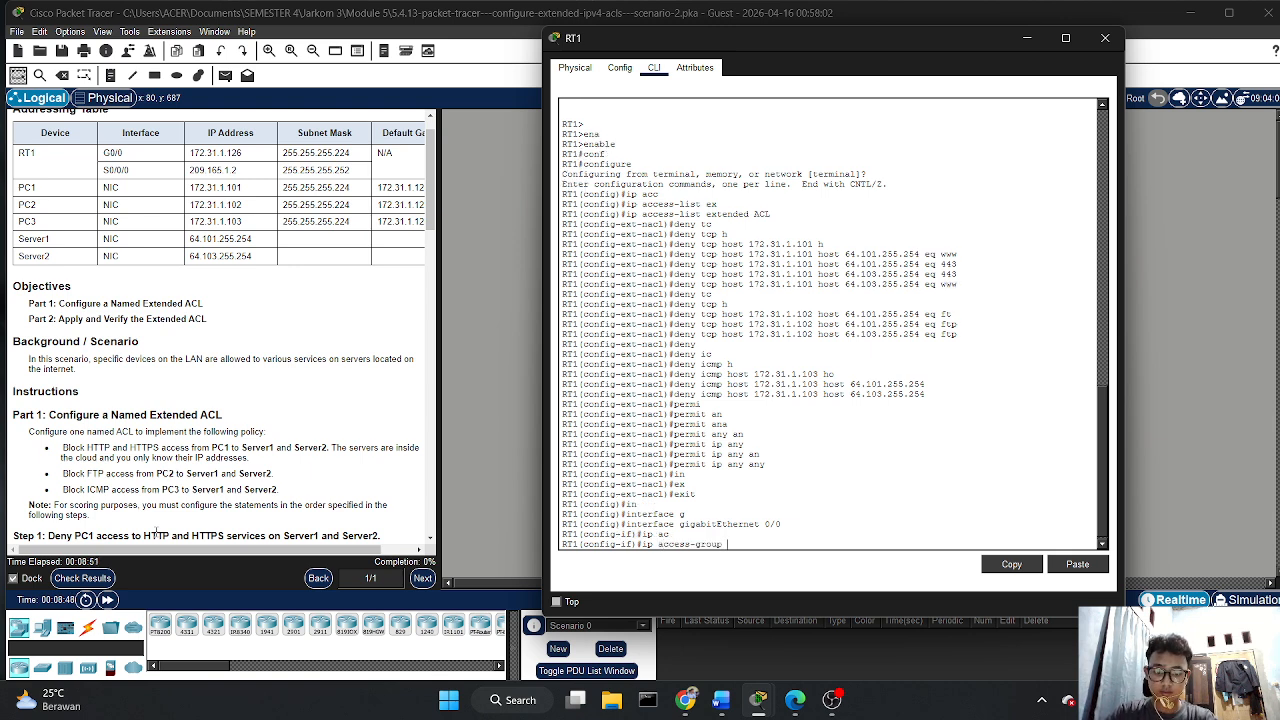
{"action": "type", "text": "ACL"}
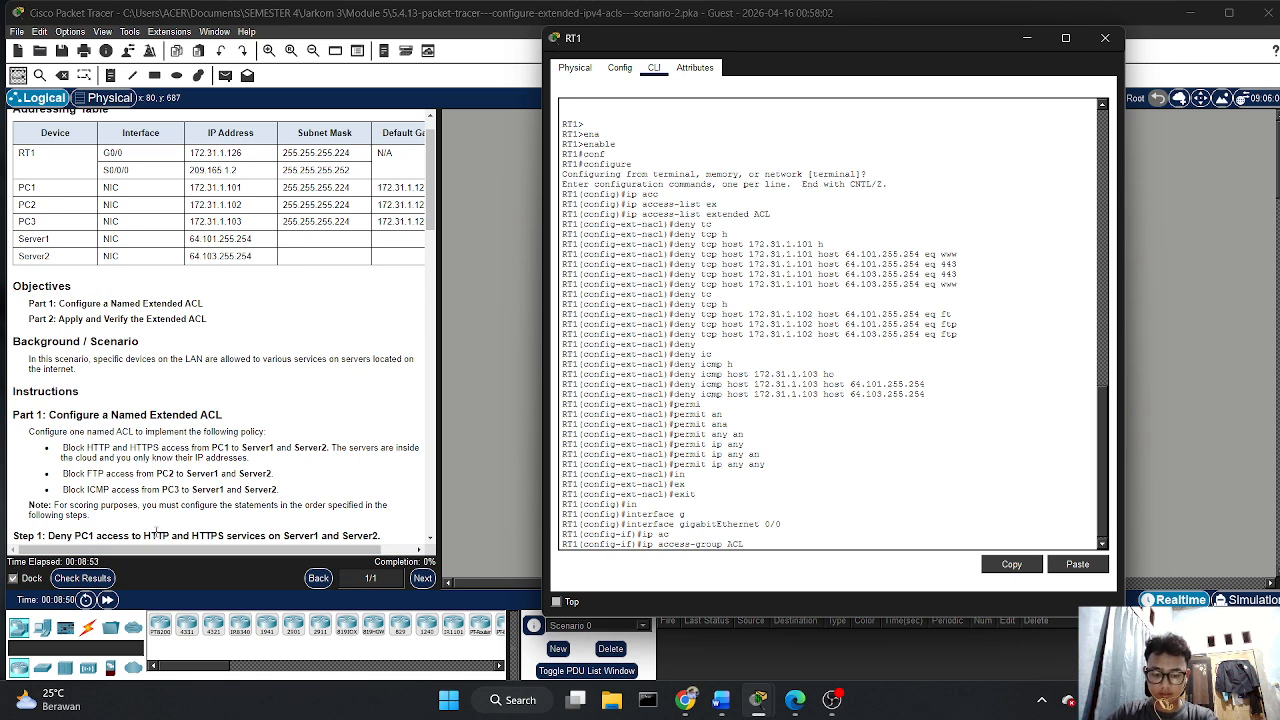
{"action": "type", "text": " in"}
{"action": "key", "text": "Return"}
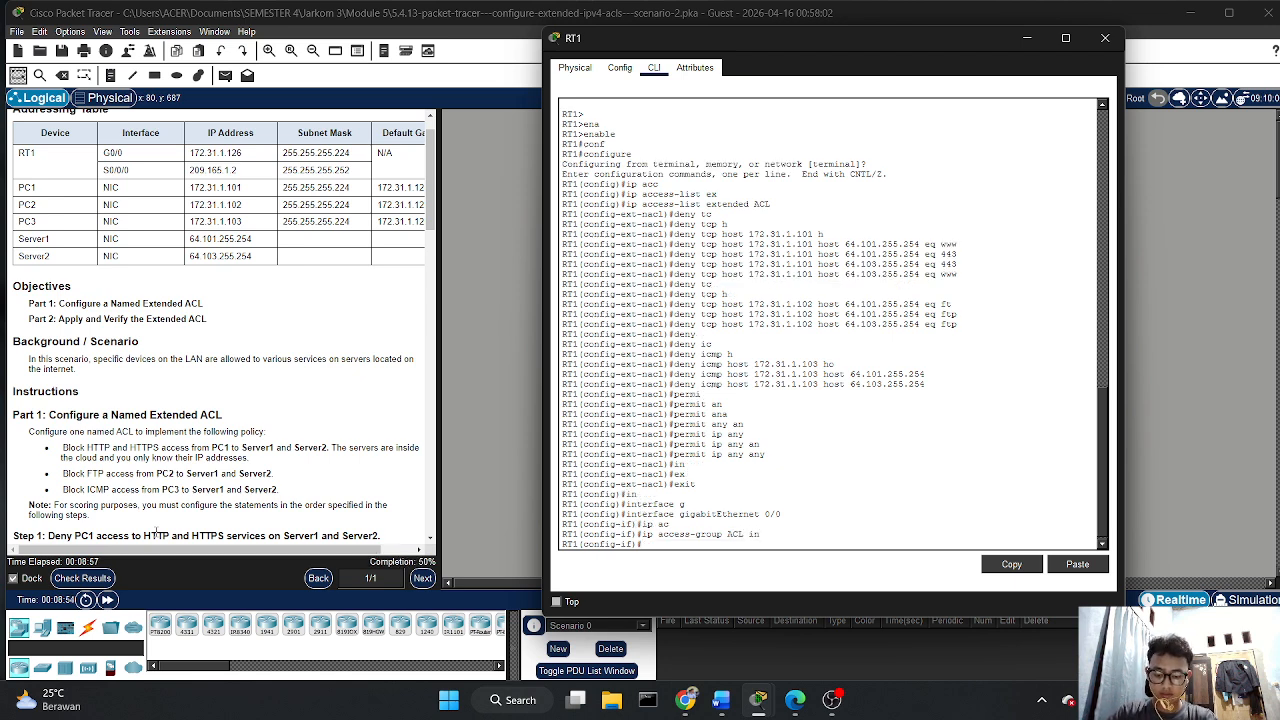
- End configuration mode and save RT1's running configuration with wr
{"action": "type", "text": "end"}
{"action": "key", "text": "Return"}
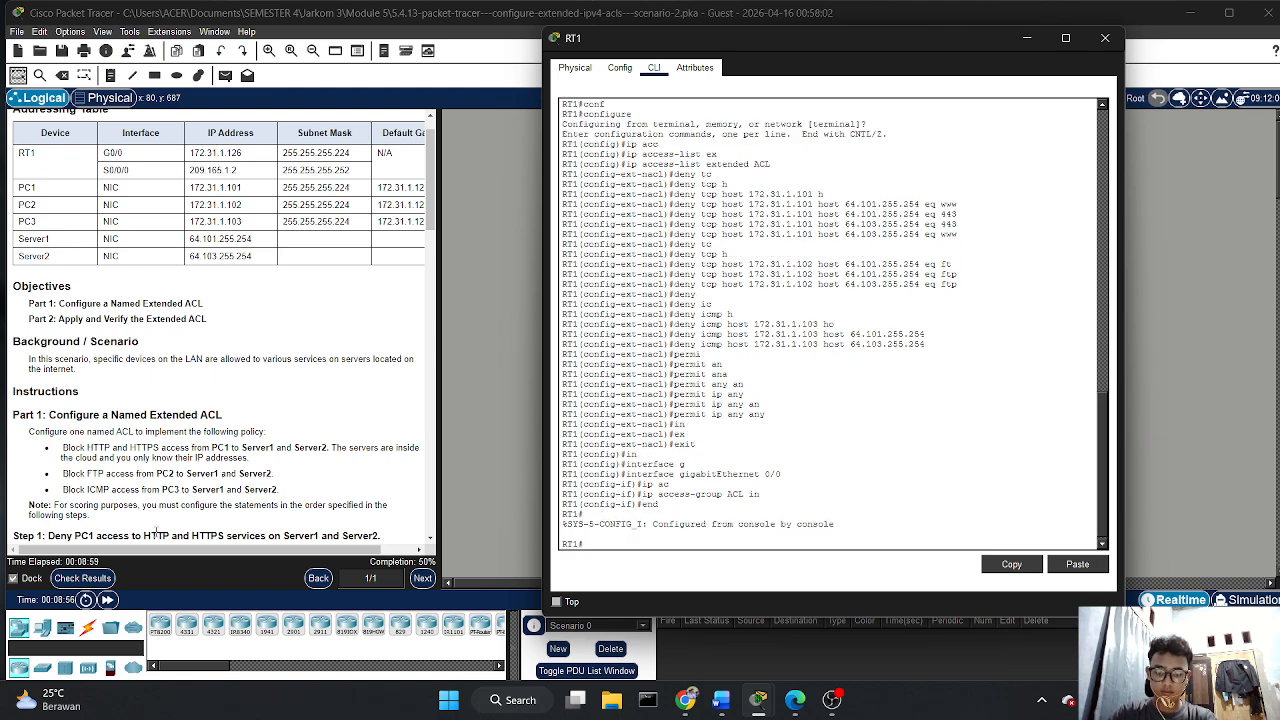
{"action": "type", "text": "wr"}
{"action": "key", "text": "Return"}
{"action": "key", "text": "Return"}
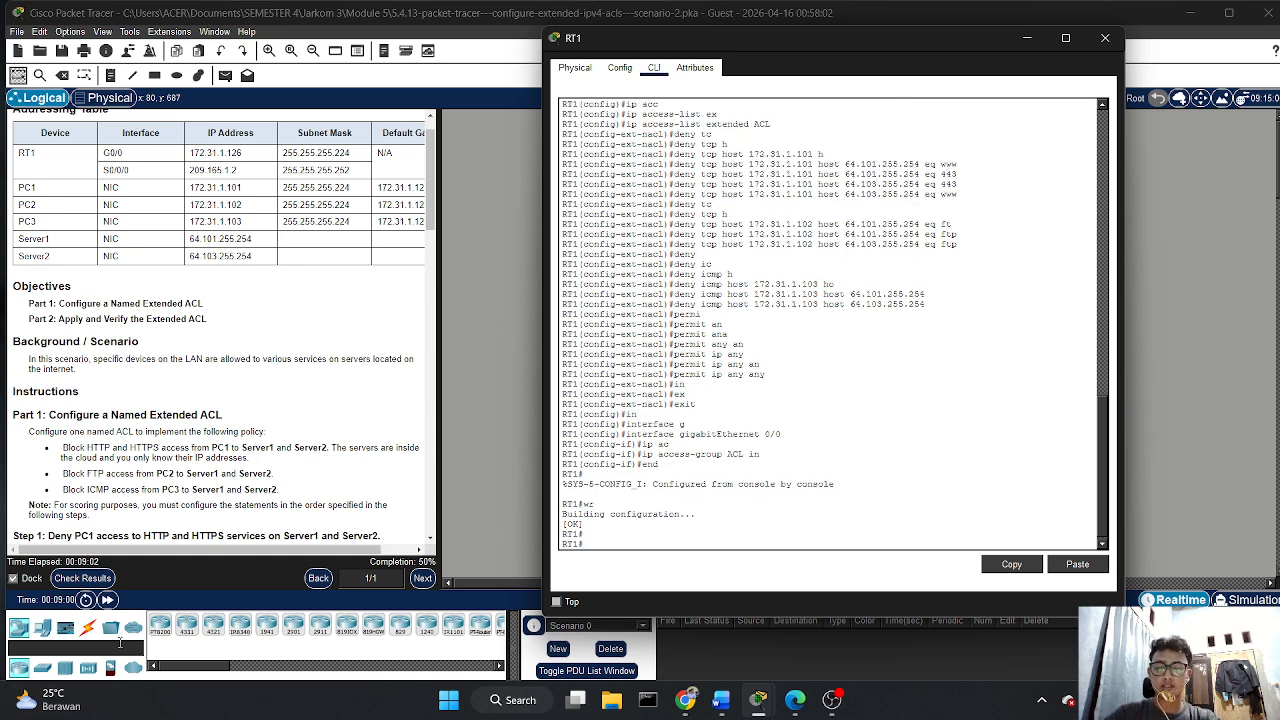
- Check the activity results, view the assessment items for RT1, and return to the activity
{"action": "left_click", "coordinate": [82, 578]}
{"action": "left_click", "coordinate": [130, 108]}
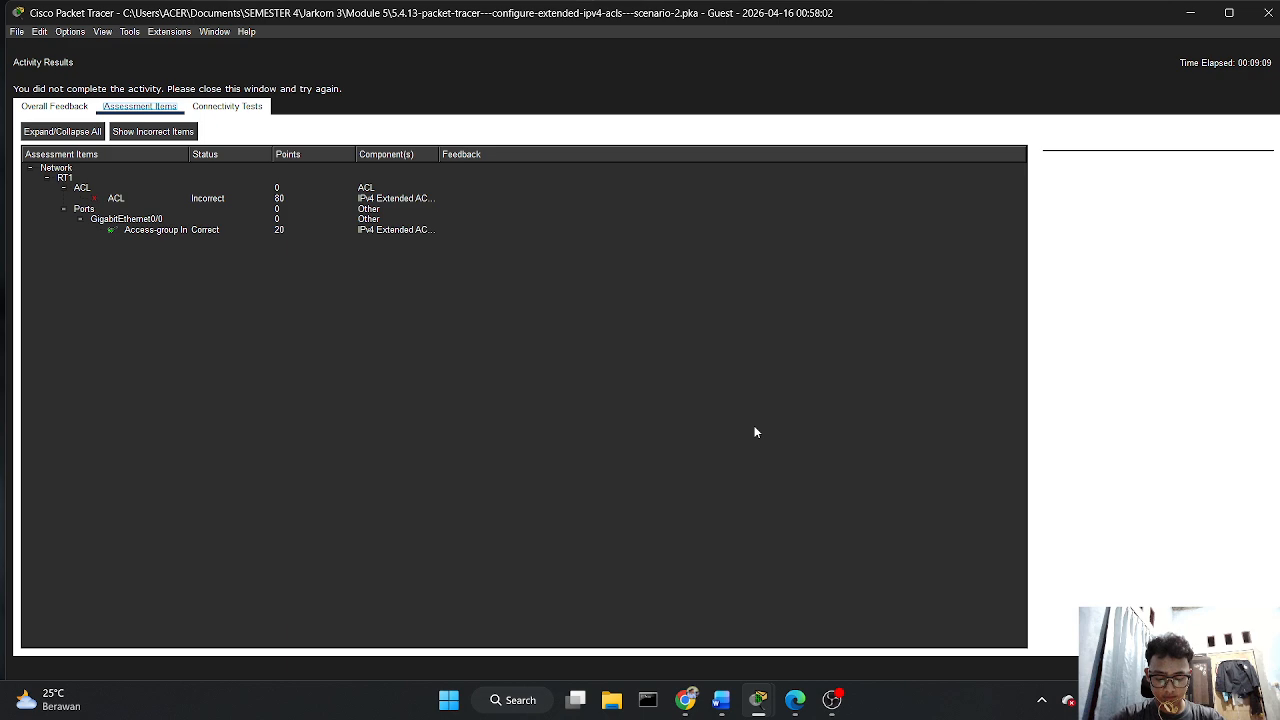
{"action": "left_click", "coordinate": [1238, 668]}
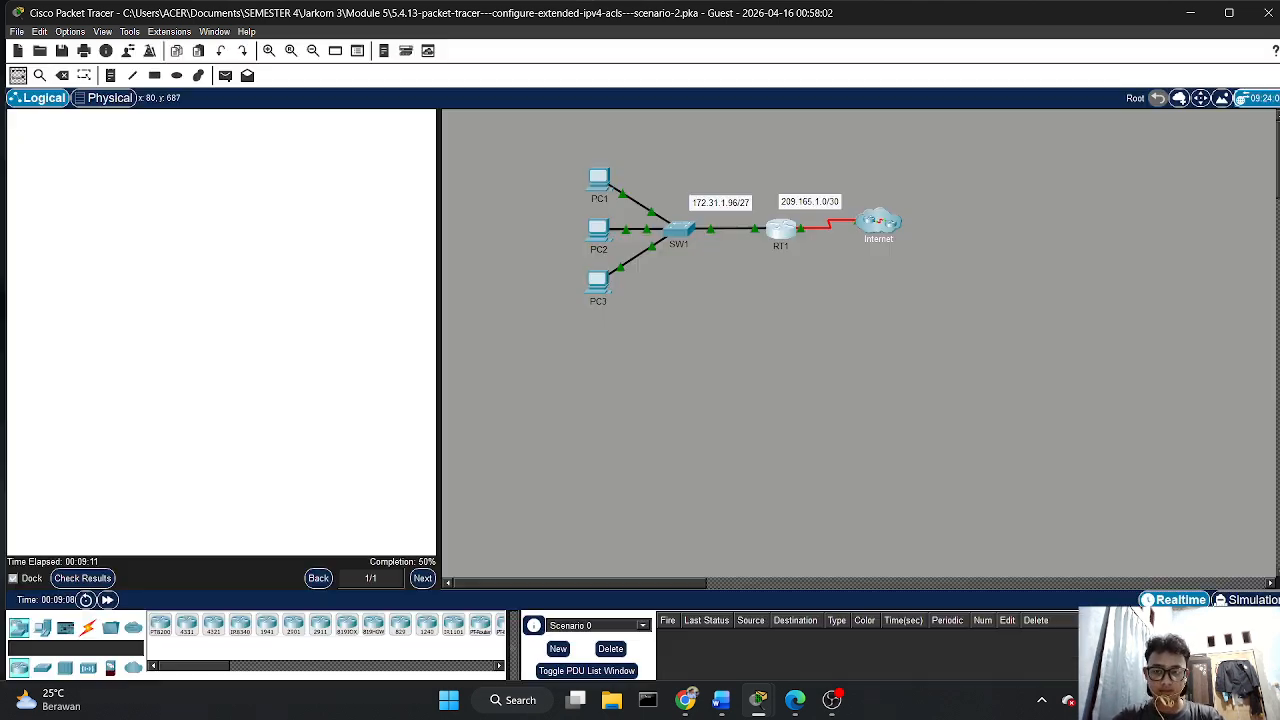
- Review the activity instructions for the required ACL statements and their order, the interface placement and the access tests
{"action": "scroll", "coordinate": [187, 342], "scroll_direction": "down", "scroll_amount": 1}
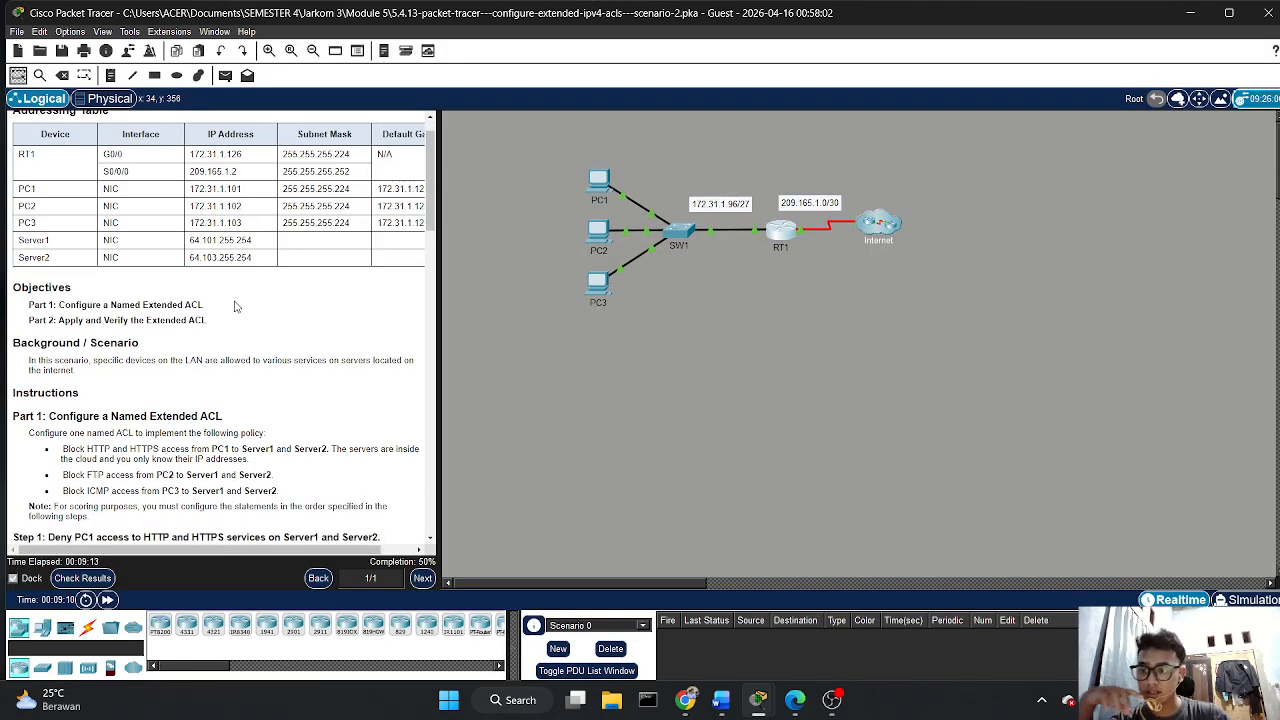
{"action": "scroll", "coordinate": [236, 307], "scroll_direction": "down", "scroll_amount": 5}
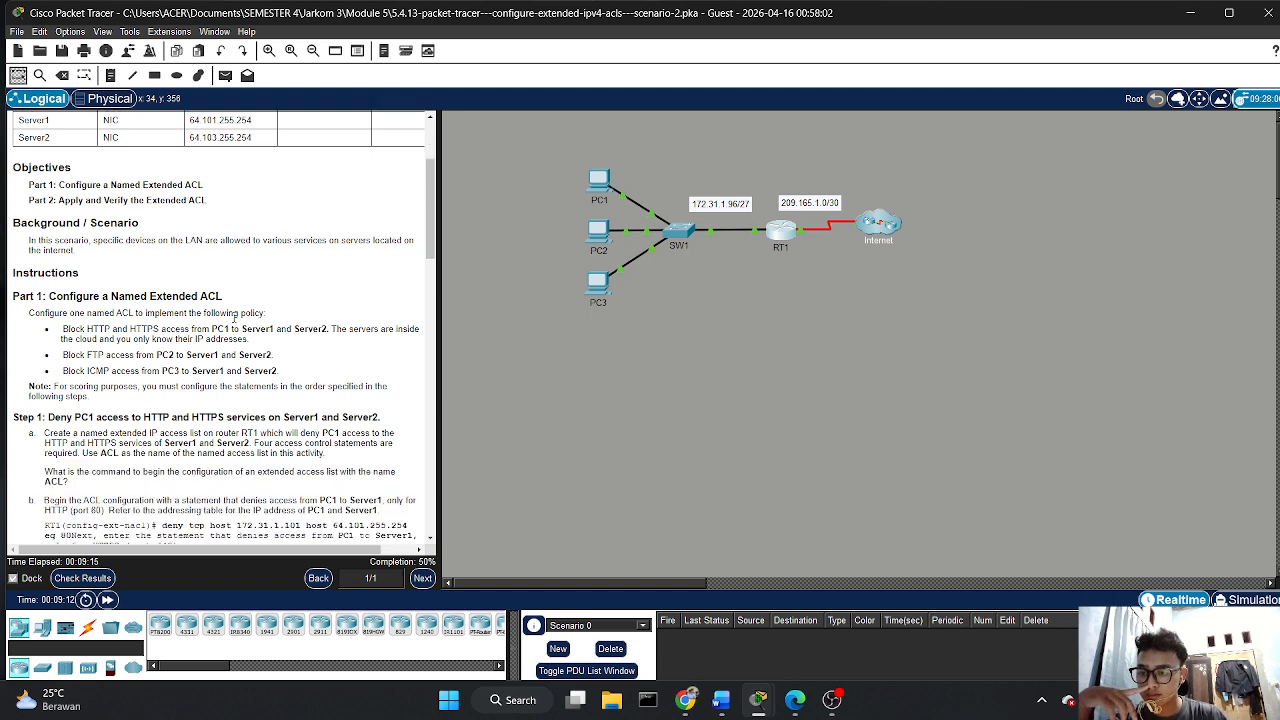
{"action": "scroll", "coordinate": [234, 318], "scroll_direction": "down", "scroll_amount": 2}
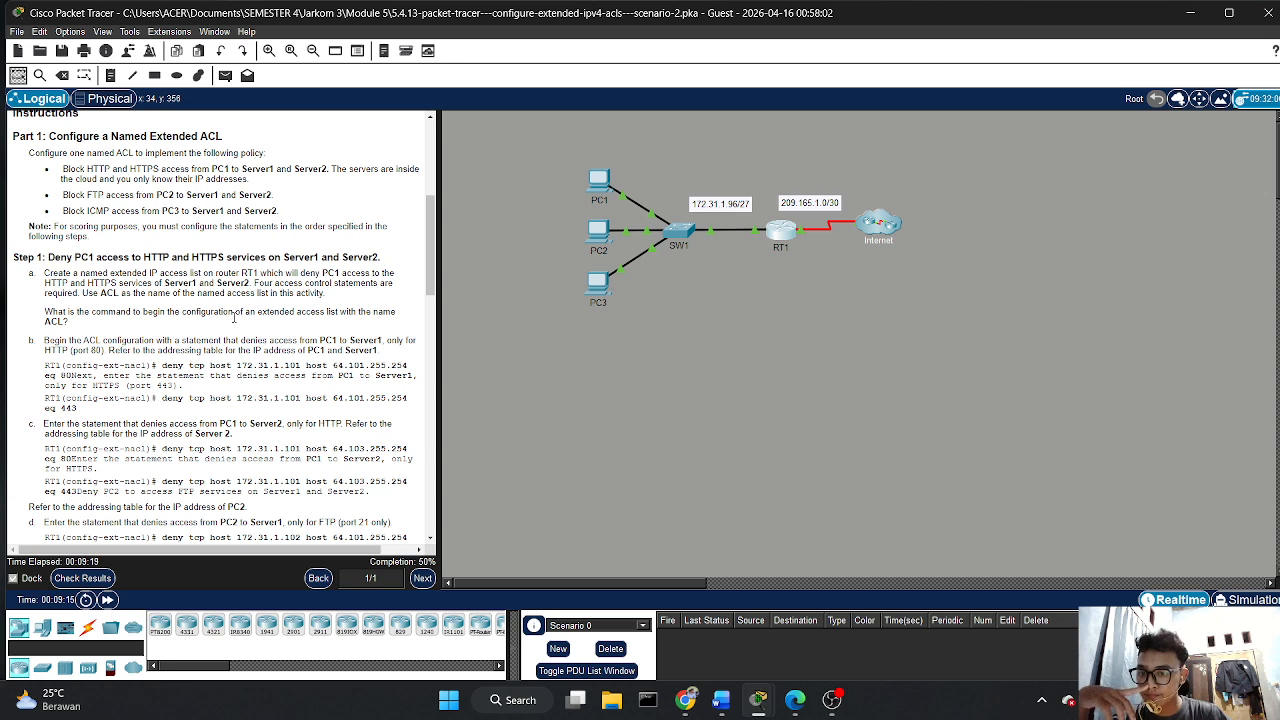
{"action": "scroll", "coordinate": [234, 318], "scroll_direction": "down", "scroll_amount": 2}
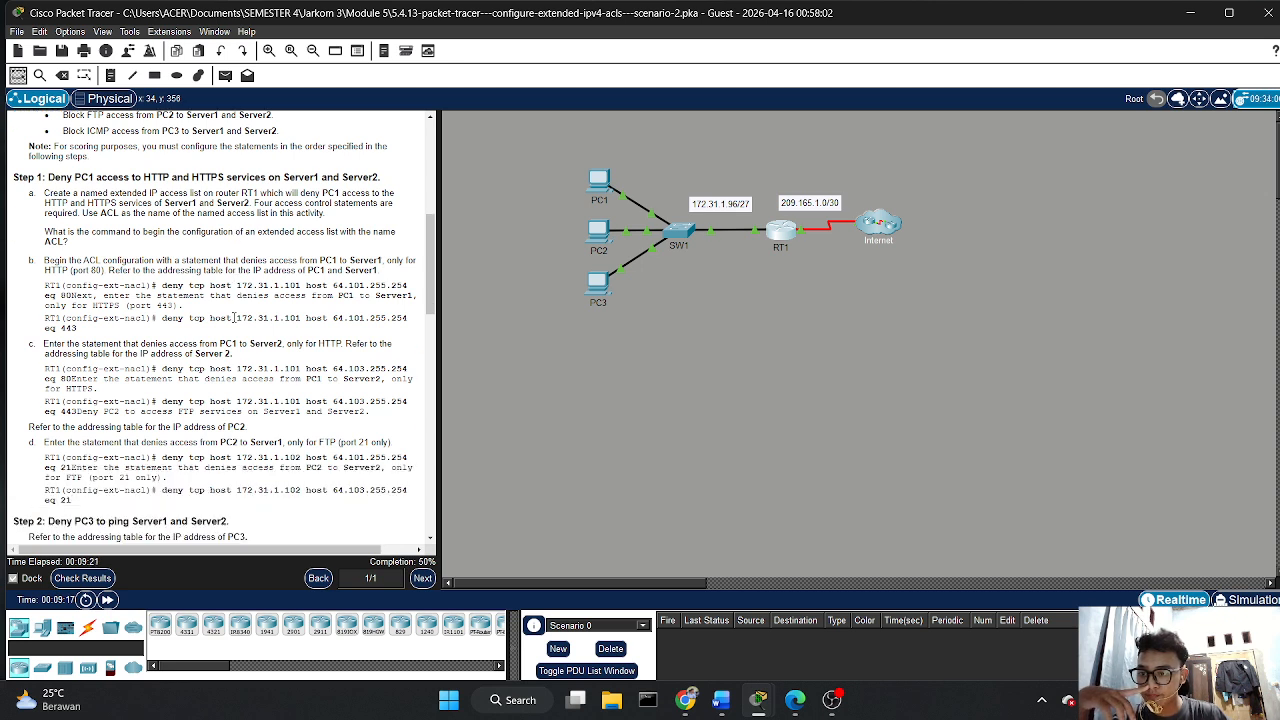
{"action": "scroll", "coordinate": [234, 318], "scroll_direction": "down", "scroll_amount": 3}
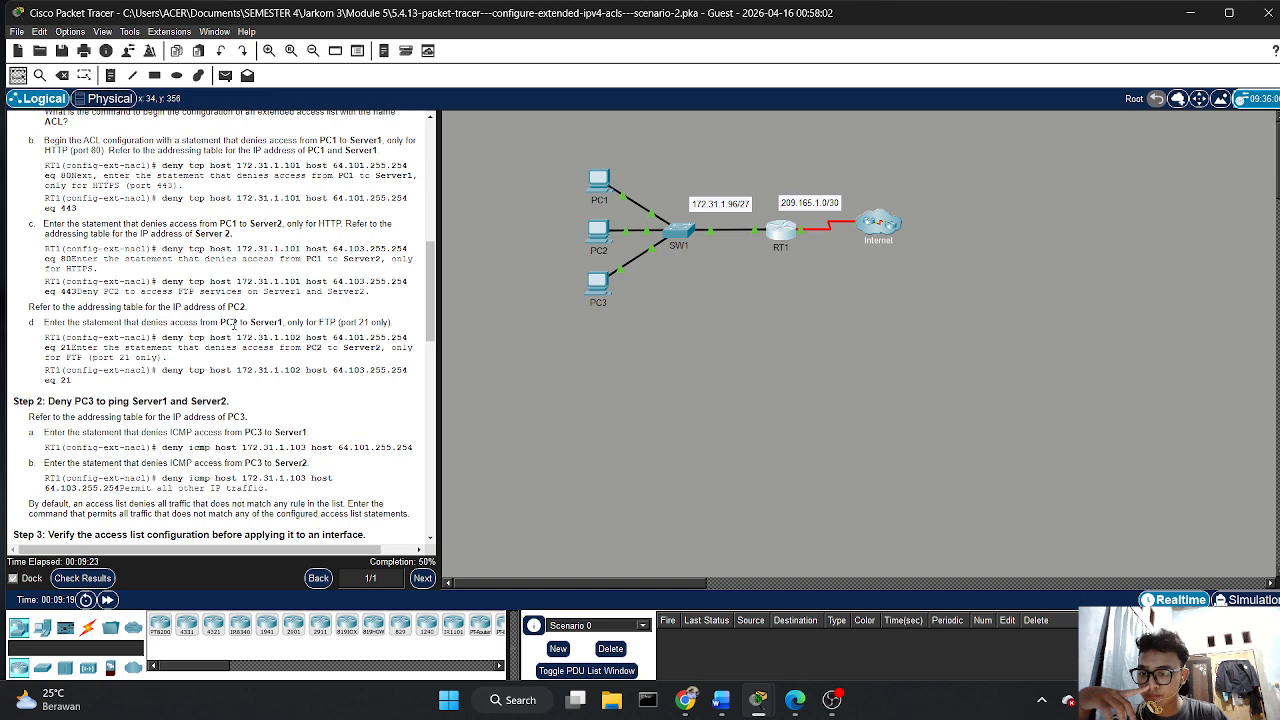
{"action": "scroll", "coordinate": [234, 323], "scroll_direction": "down", "scroll_amount": 2}
{"action": "scroll", "coordinate": [234, 323], "scroll_direction": "down", "scroll_amount": 1}
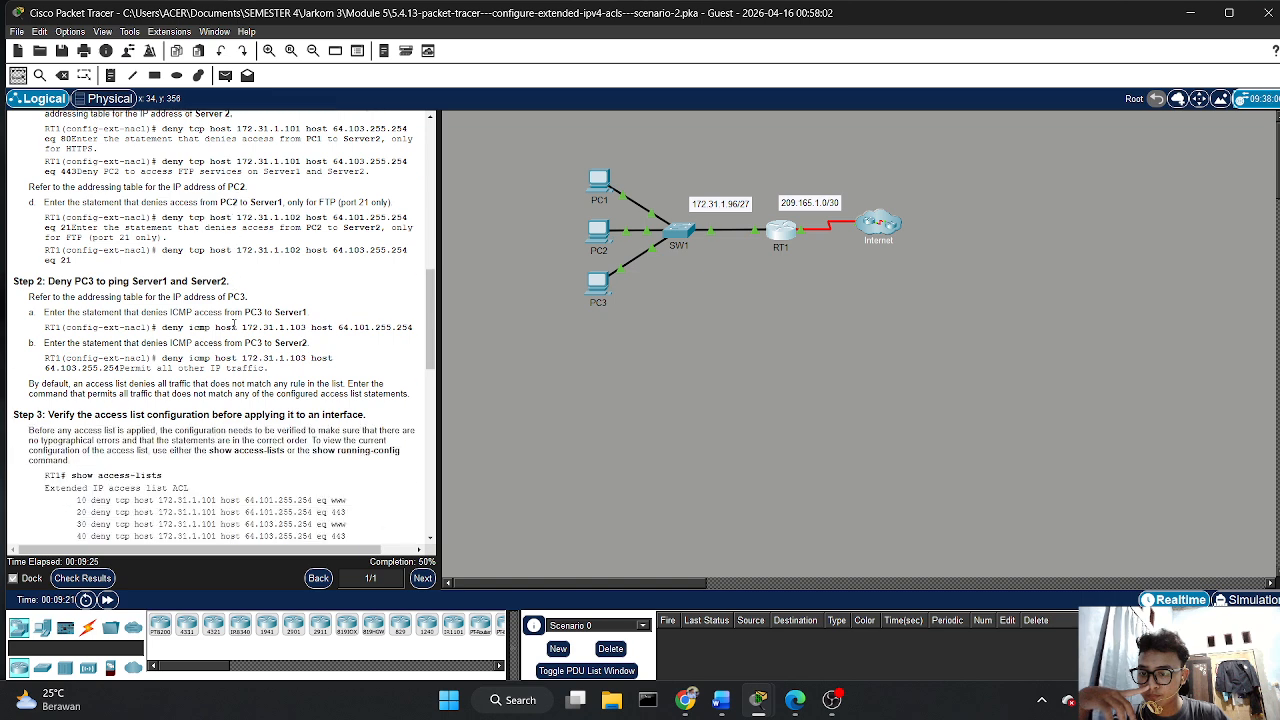
{"action": "scroll", "coordinate": [234, 324], "scroll_direction": "down", "scroll_amount": 1}
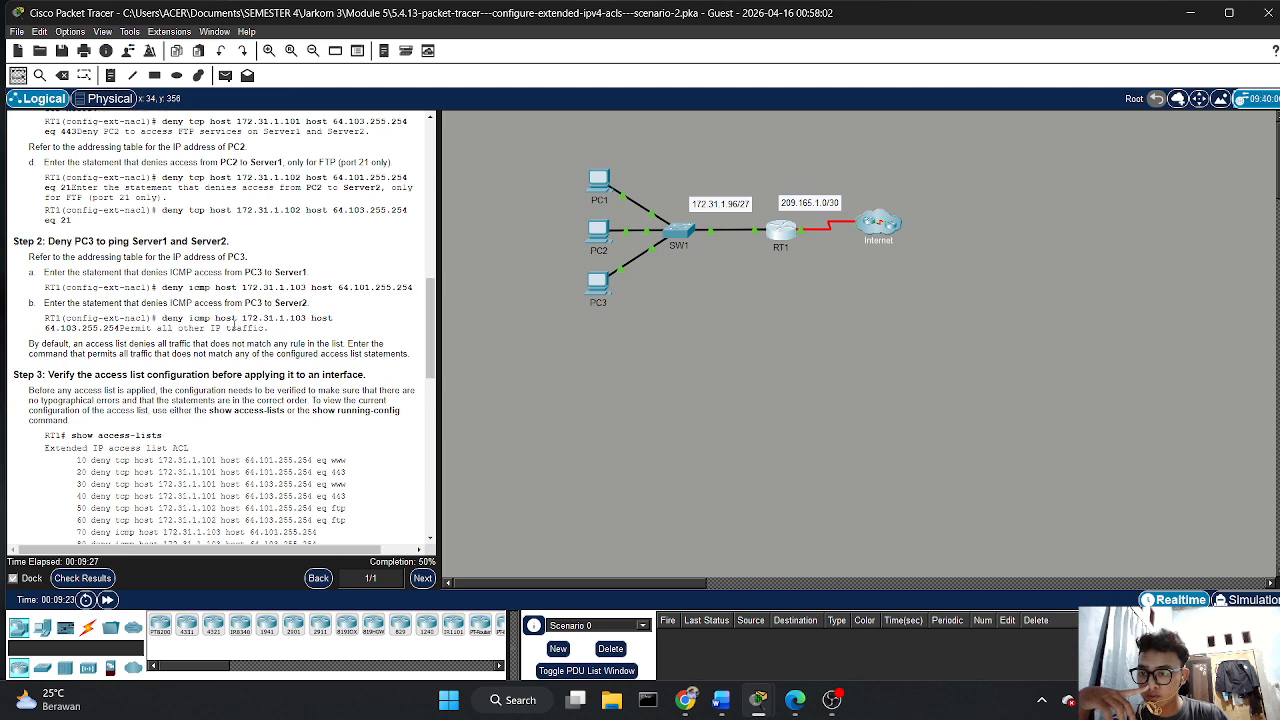
{"action": "scroll", "coordinate": [234, 323], "scroll_direction": "down", "scroll_amount": 2}
{"action": "scroll", "coordinate": [234, 323], "scroll_direction": "down", "scroll_amount": 1}
{"action": "scroll", "coordinate": [234, 324], "scroll_direction": "down", "scroll_amount": 1}
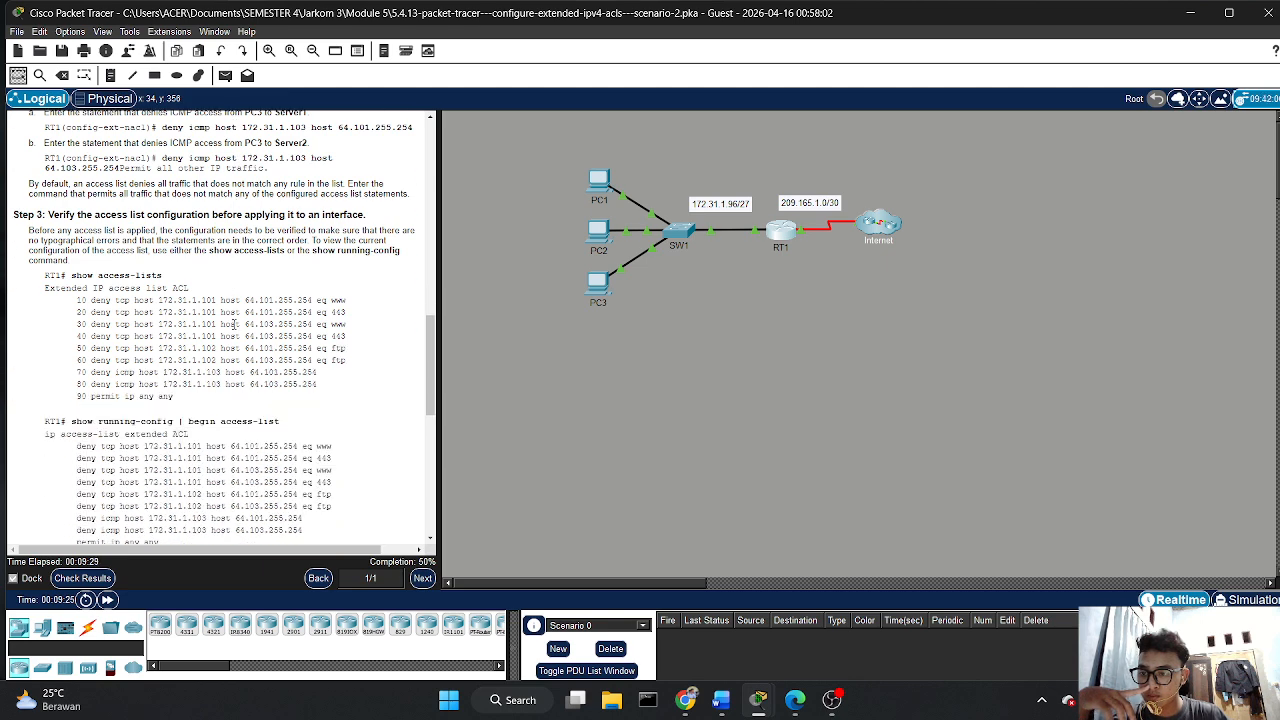
{"action": "scroll", "coordinate": [234, 324], "scroll_direction": "down", "scroll_amount": 8}
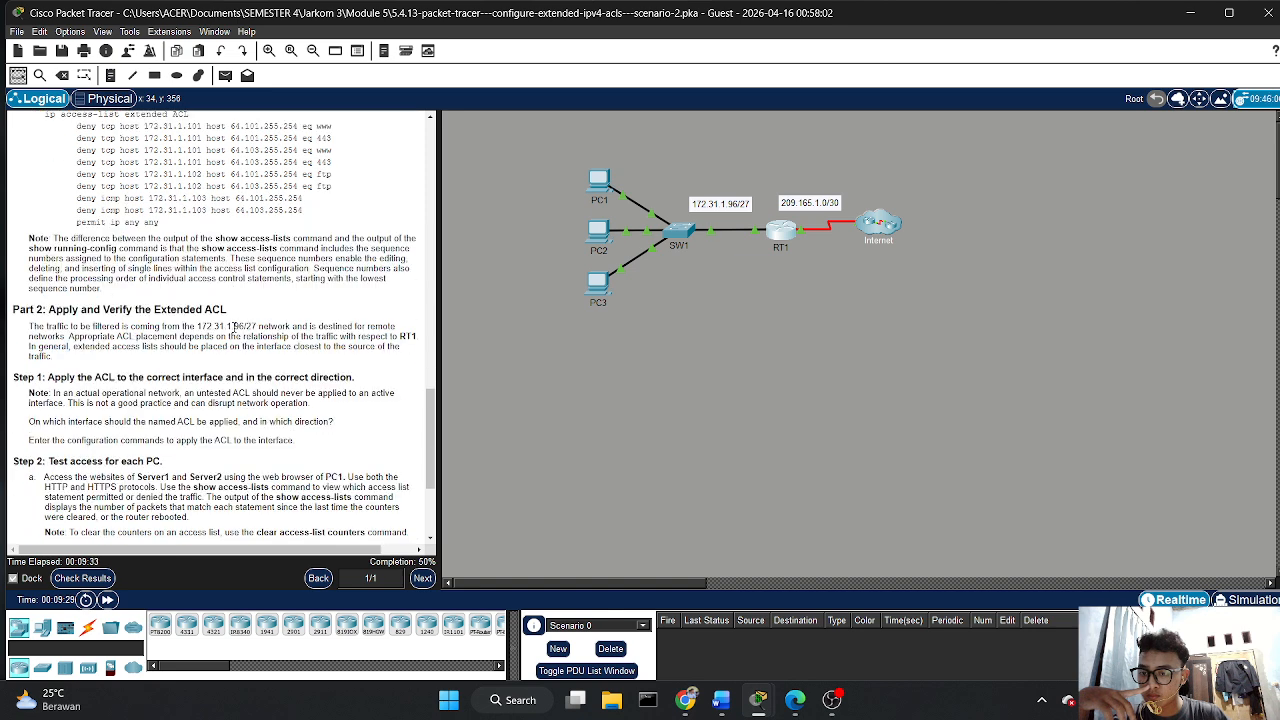
{"action": "scroll", "coordinate": [234, 330], "scroll_direction": "down", "scroll_amount": 2}
{"action": "scroll", "coordinate": [234, 328], "scroll_direction": "down", "scroll_amount": 3}
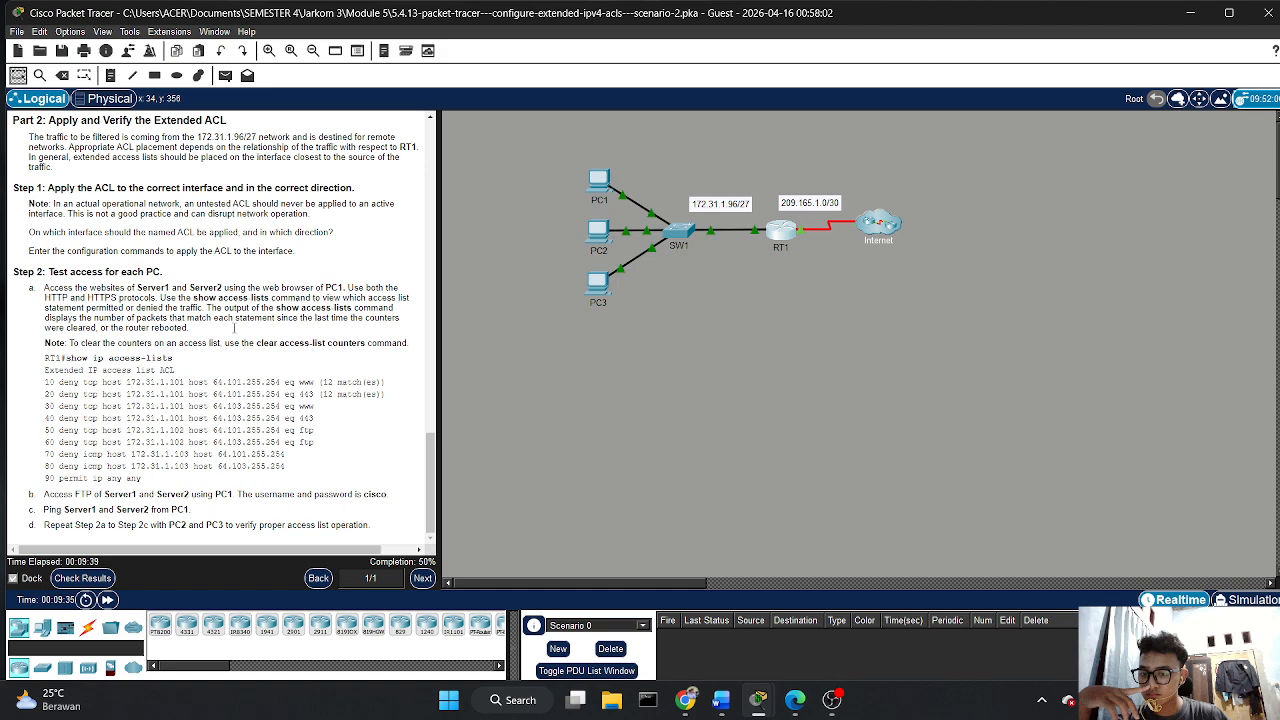
{"action": "scroll", "coordinate": [234, 330], "scroll_direction": "up", "scroll_amount": 7}
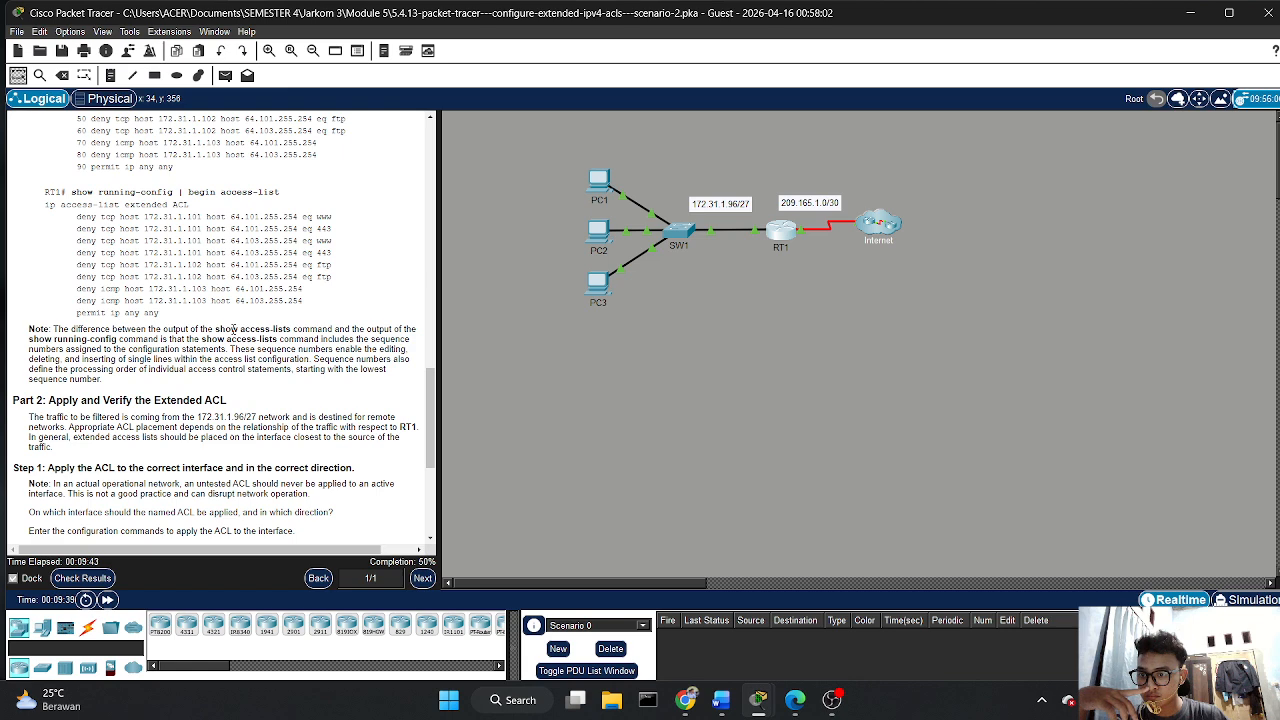
{"action": "scroll", "coordinate": [234, 330], "scroll_direction": "down", "scroll_amount": 5}
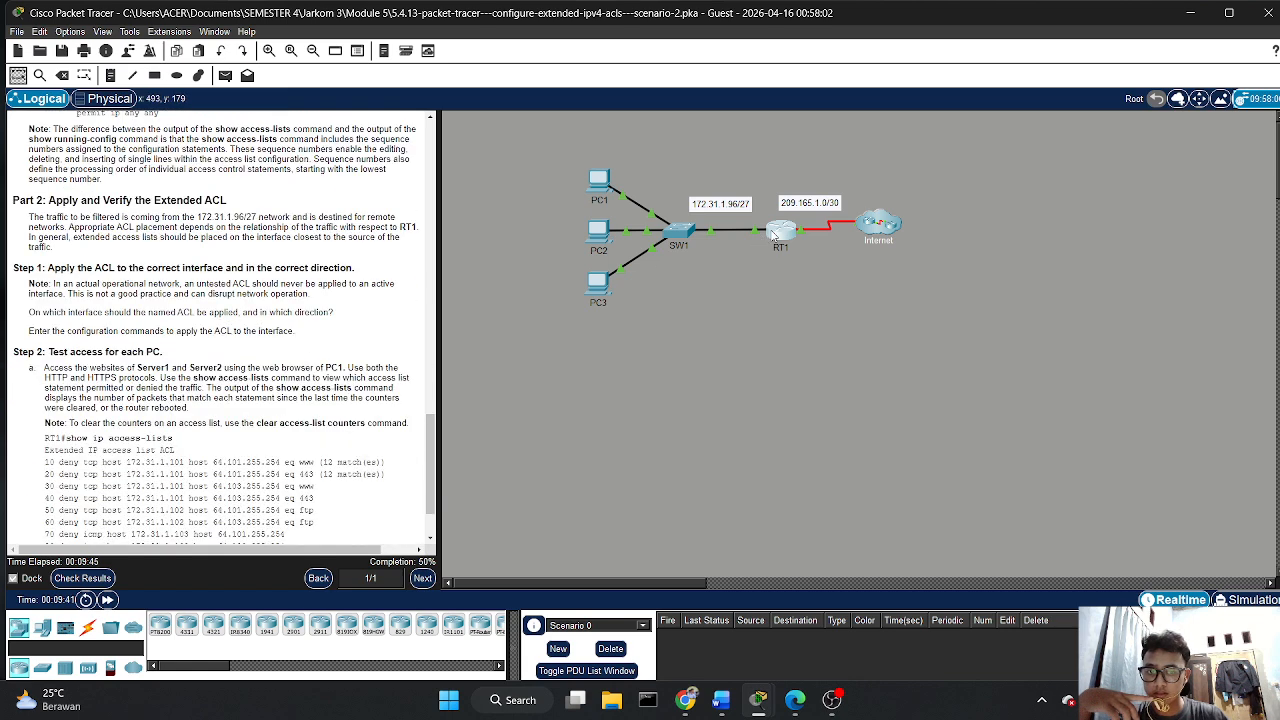
- Reopen RT1's command line and list its configured ACL entries with show ip access-lists
{"action": "left_click", "coordinate": [775, 235]}
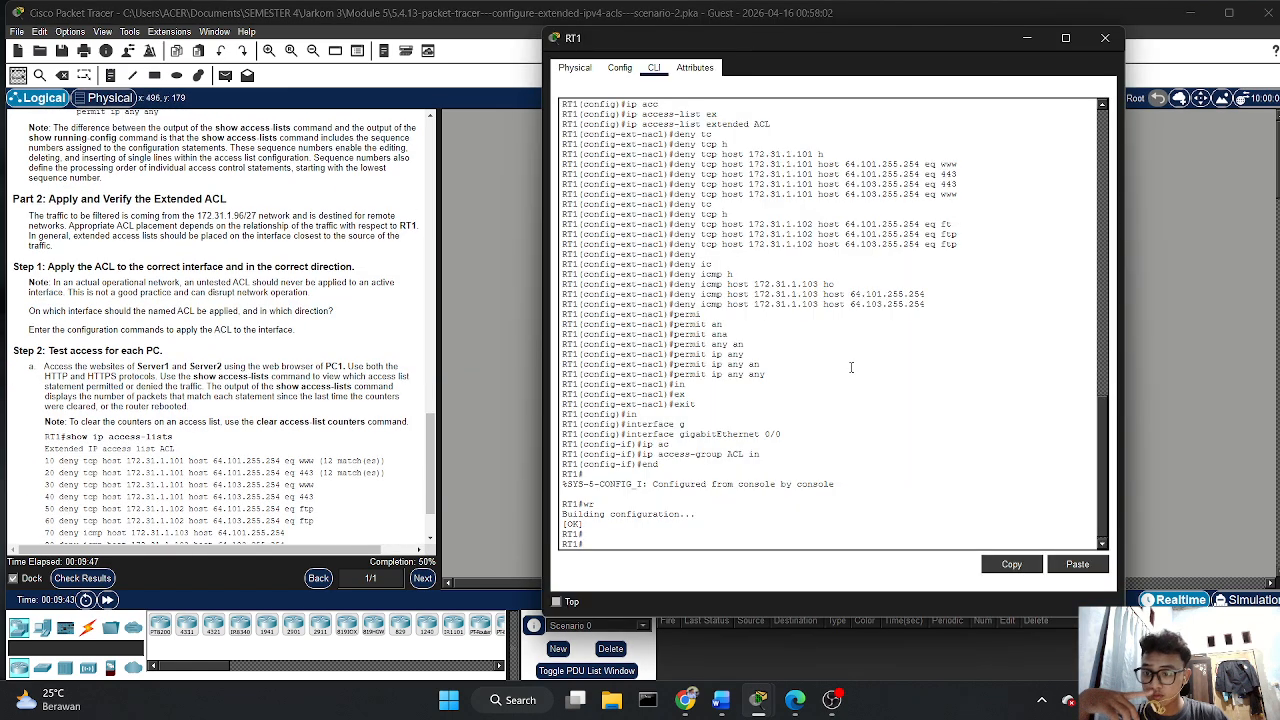
{"action": "type", "text": "sh"}
{"action": "key", "text": "Tab"}
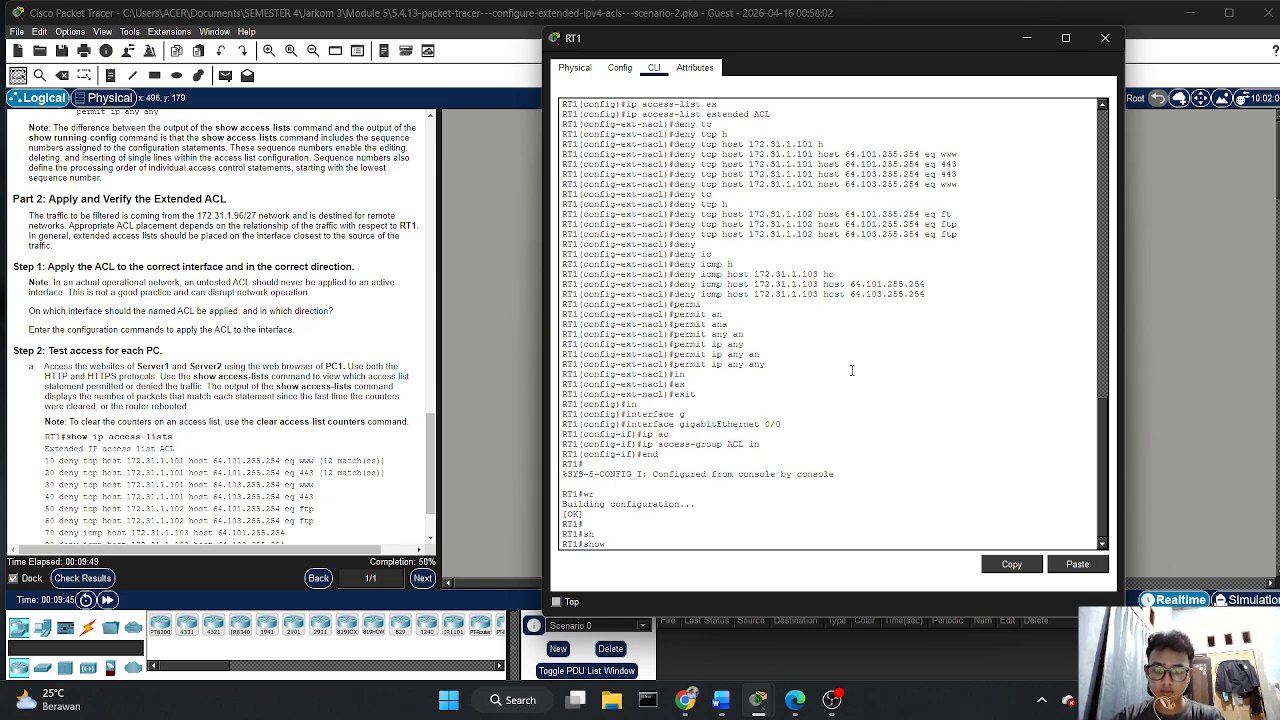
{"action": "type", "text": "ip ac"}
{"action": "key", "text": "Tab"}
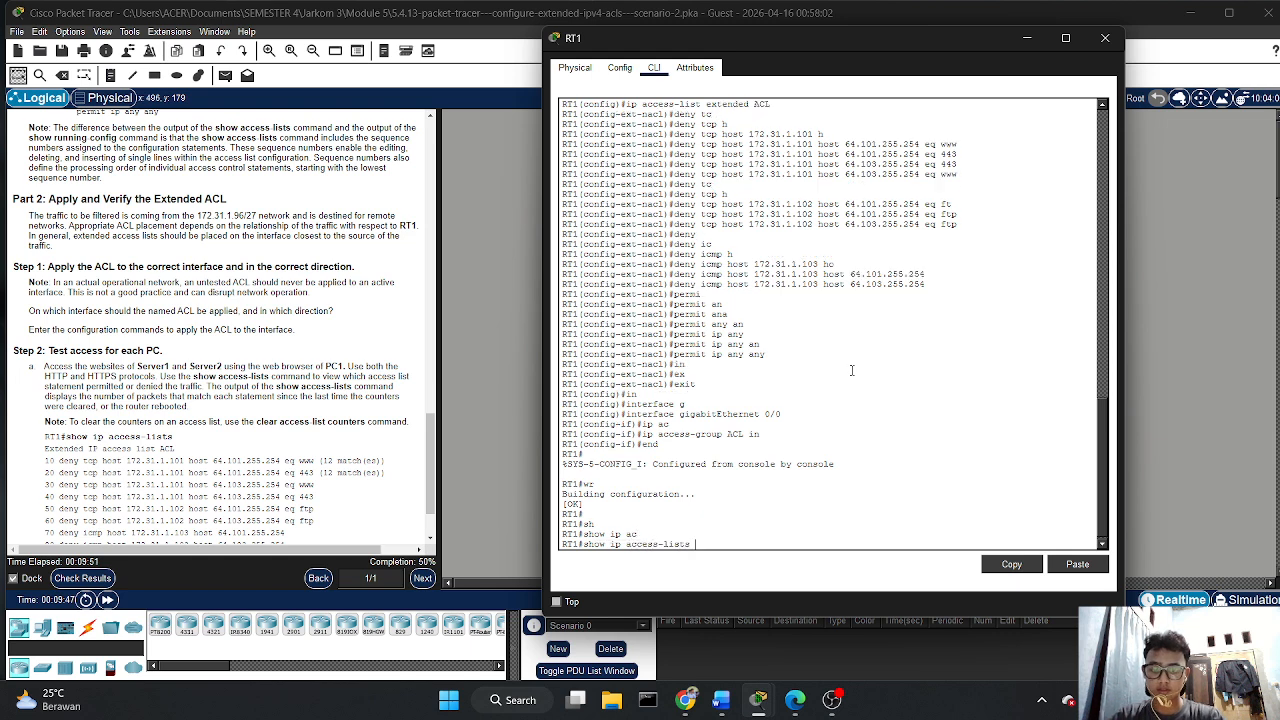
{"action": "key", "text": "Return"}
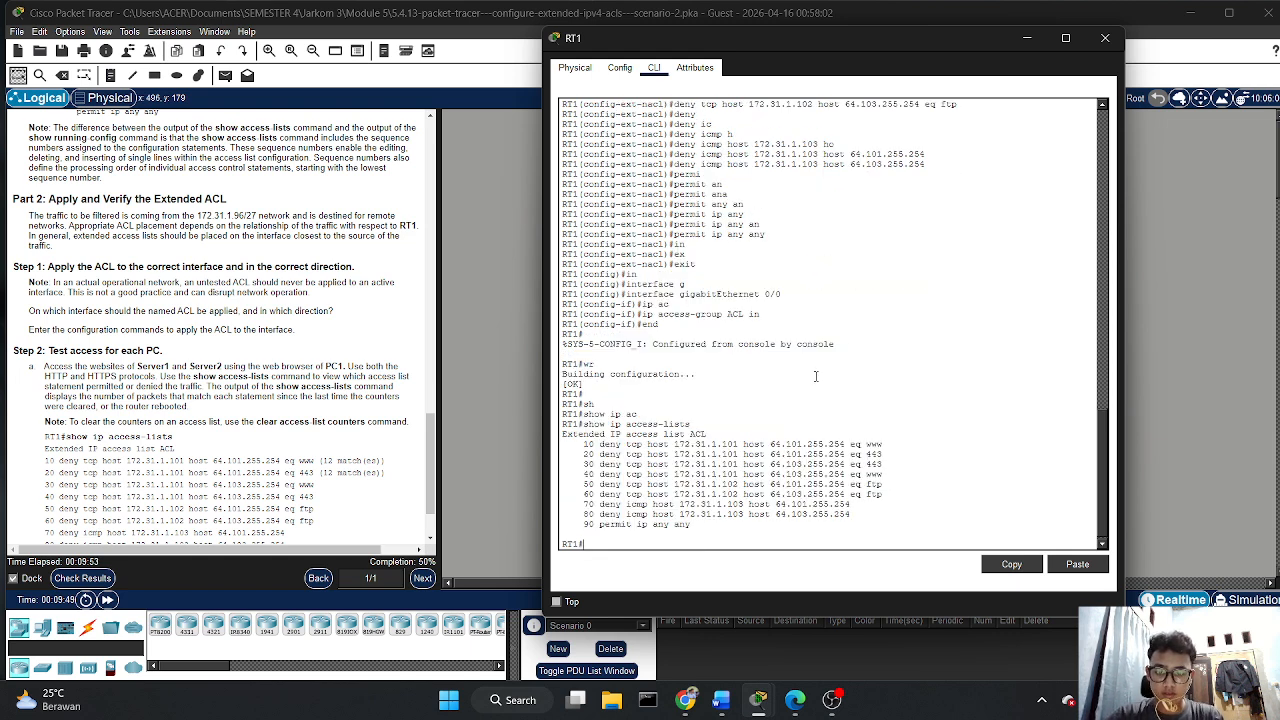
- Review the activity instructions back to the Part 1 policy on blocking PC1's HTTP and HTTPS access to Server1 and Server2
{"action": "left_click_drag", "start_coordinate": [562, 434], "coordinate": [709, 434]}
{"action": "scroll", "coordinate": [258, 385], "scroll_direction": "up", "scroll_amount": 2}
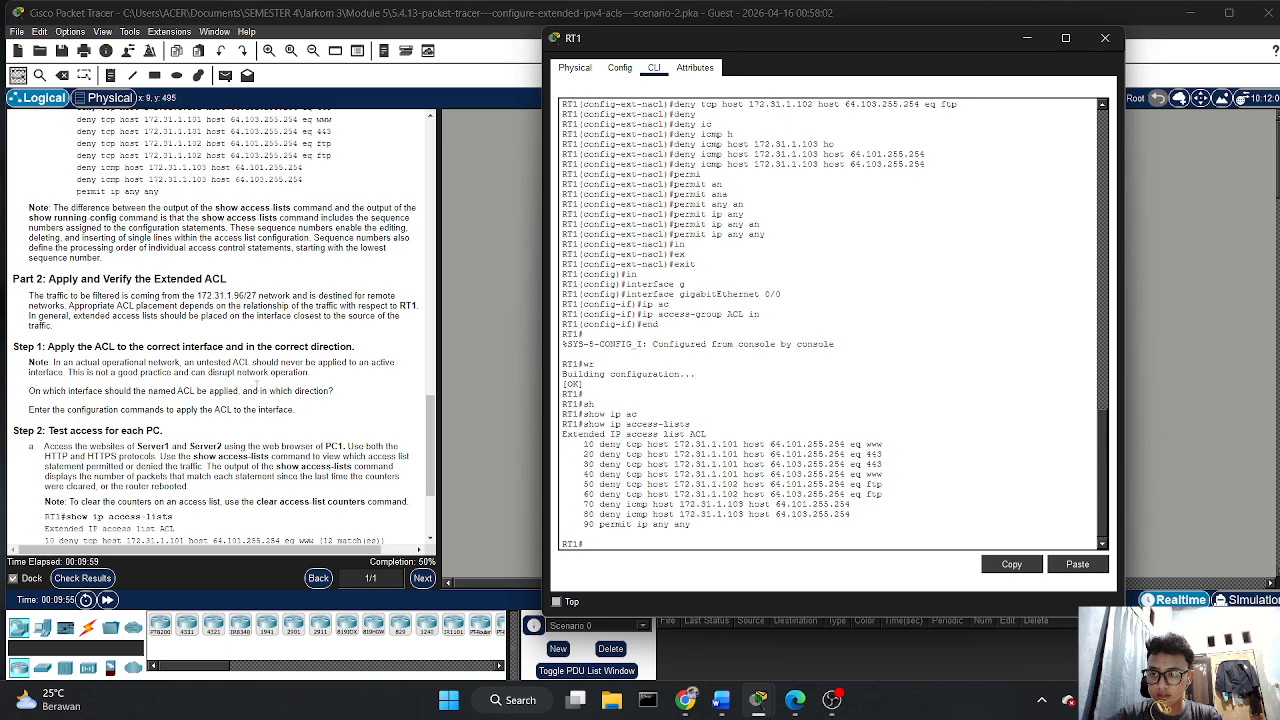
{"action": "scroll", "coordinate": [258, 386], "scroll_direction": "up", "scroll_amount": 8}
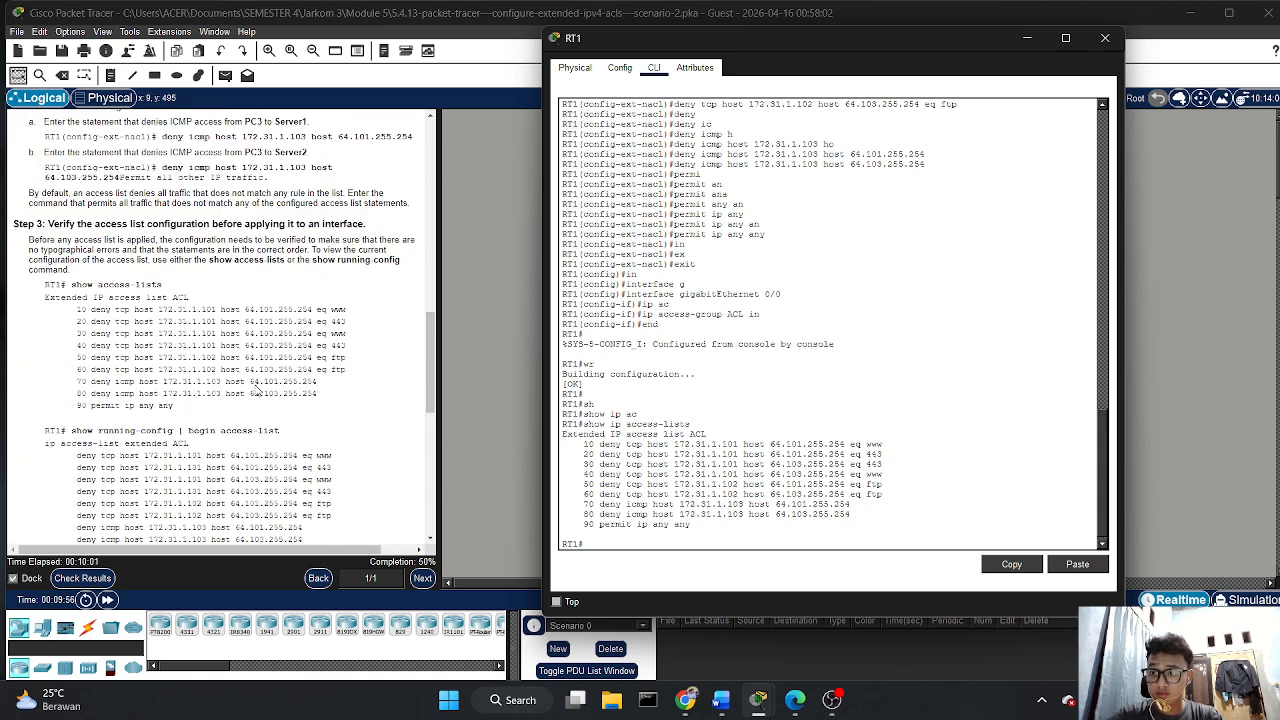
{"action": "scroll", "coordinate": [258, 390], "scroll_direction": "up", "scroll_amount": 9}
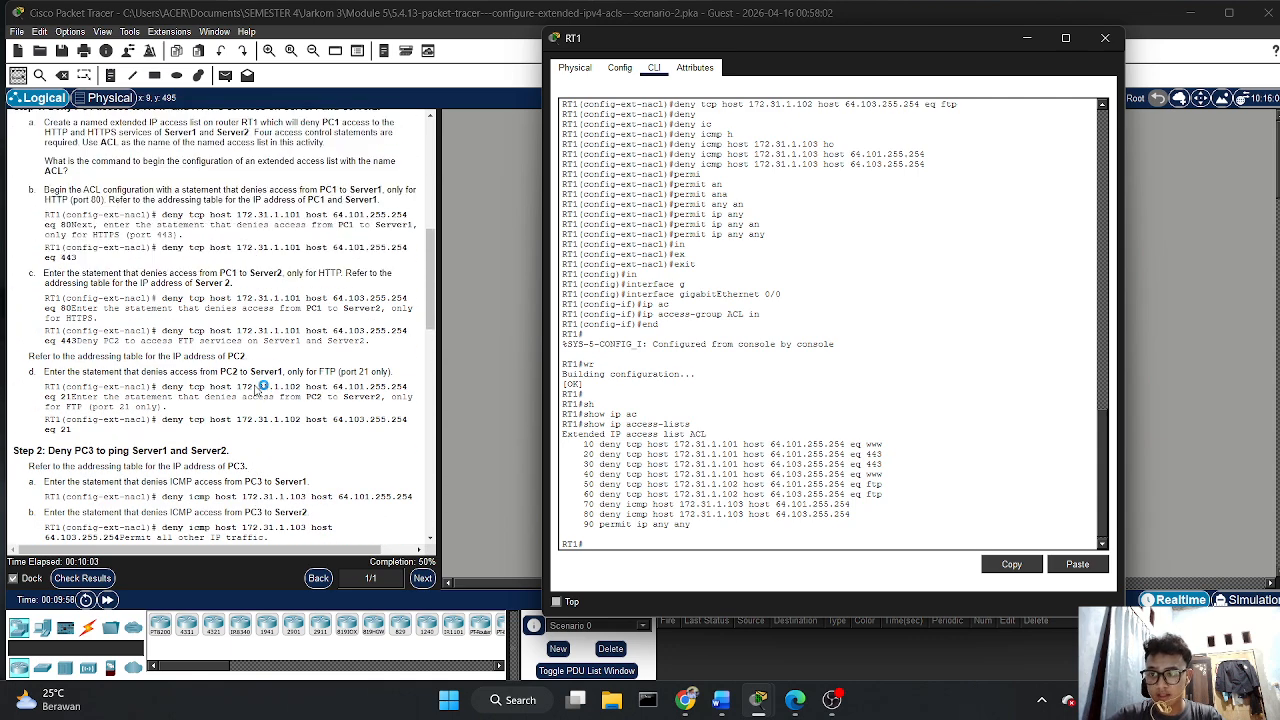
{"action": "scroll", "coordinate": [258, 387], "scroll_direction": "up", "scroll_amount": 6}
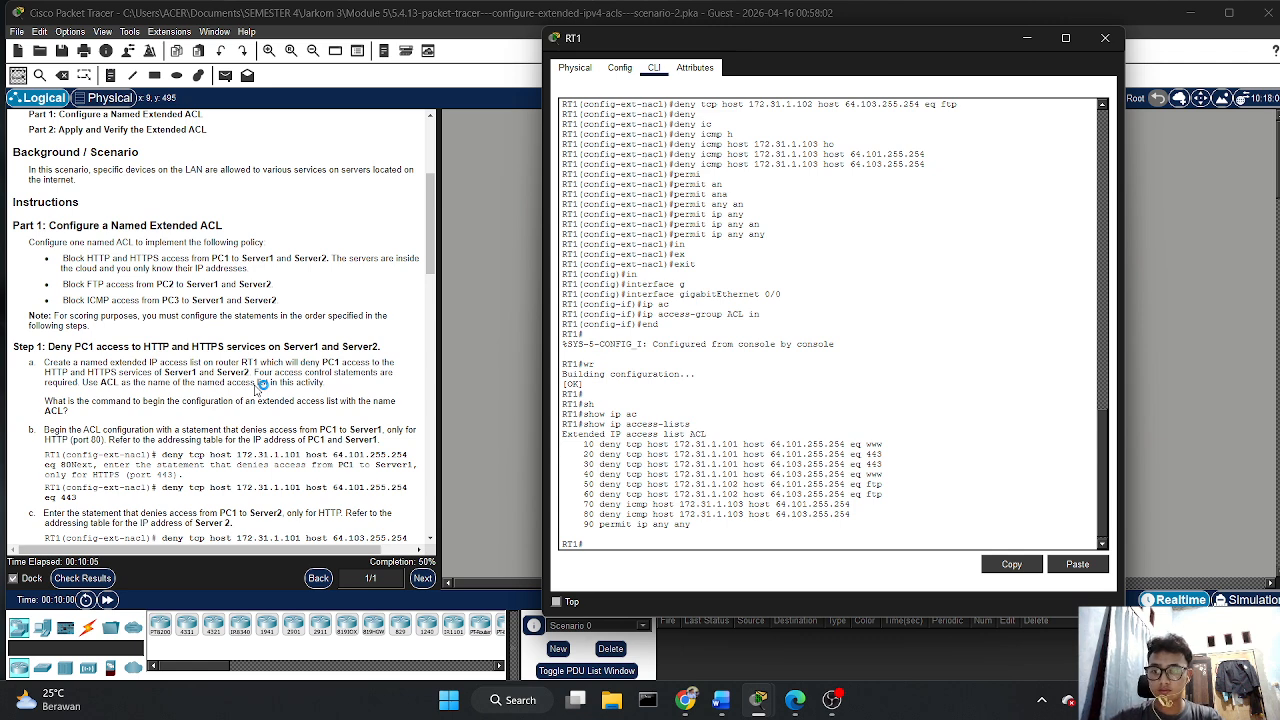
{"action": "scroll", "coordinate": [259, 400], "scroll_direction": "up", "scroll_amount": 1}
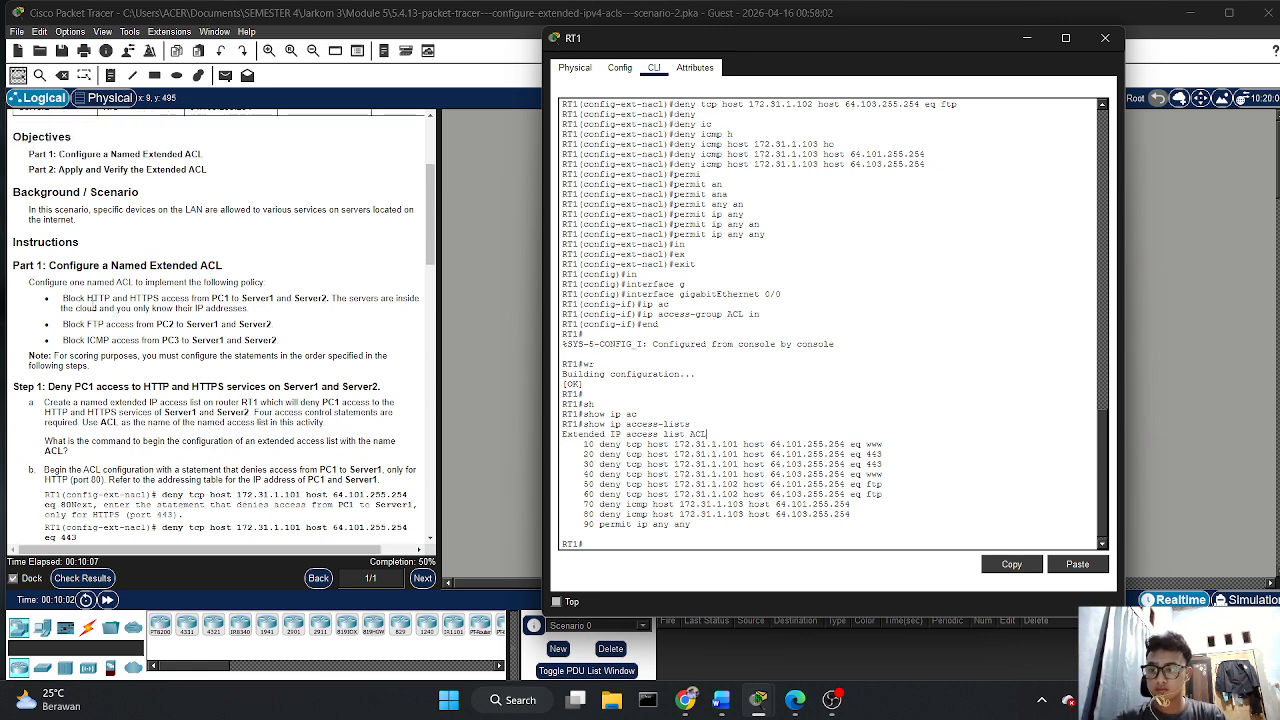
{"action": "left_click_drag", "start_coordinate": [64, 298], "coordinate": [256, 318]}
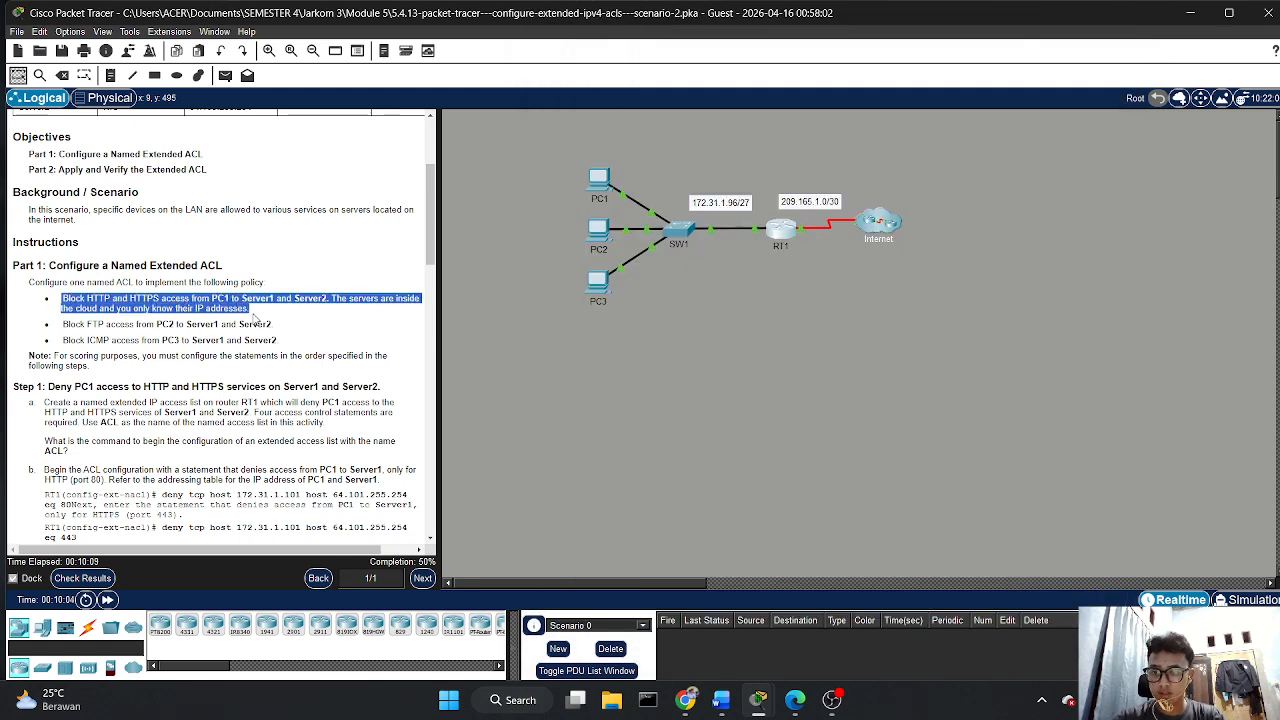
- Compare the PC1, PC2 and PC3 deny entries in RT1's ACL listing with the required policy, then close RT1's window
{"action": "left_click", "coordinate": [785, 232]}
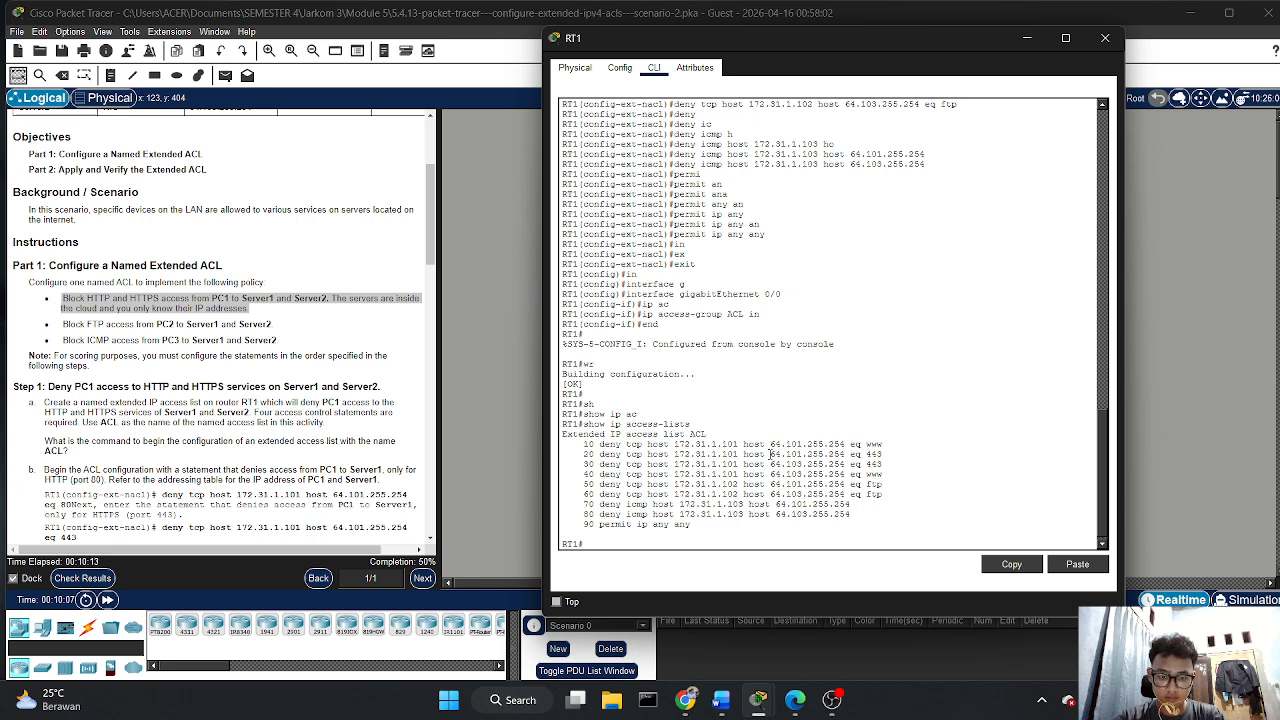
{"action": "left_click_drag", "start_coordinate": [885, 474], "coordinate": [553, 447]}
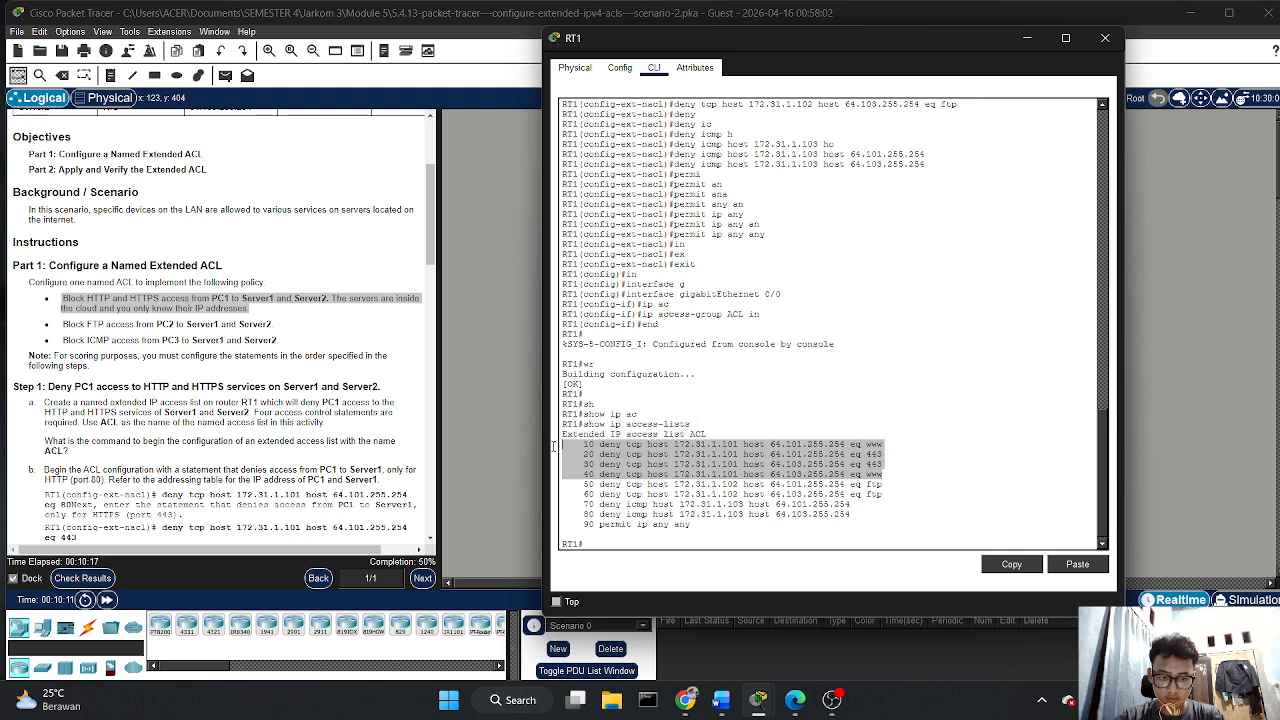
{"action": "left_click", "coordinate": [882, 494]}
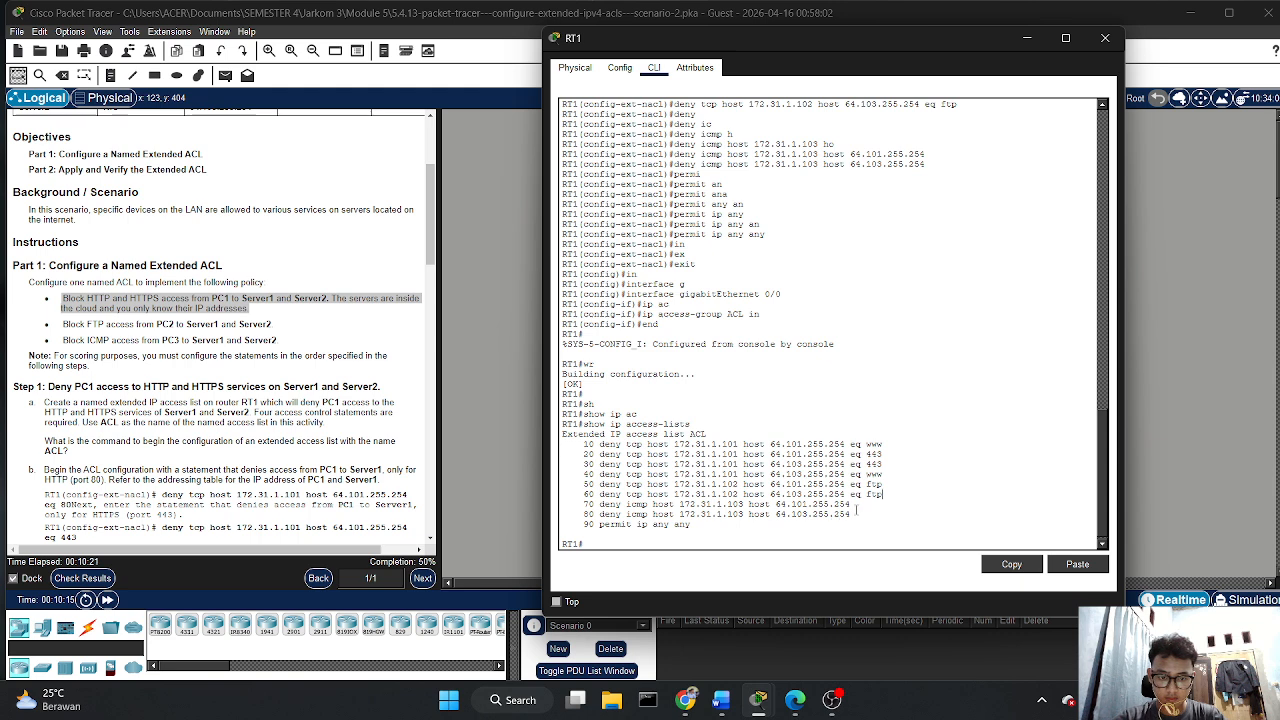
{"action": "left_click_drag", "start_coordinate": [850, 505], "coordinate": [578, 494]}
{"action": "left_click", "coordinate": [688, 514]}
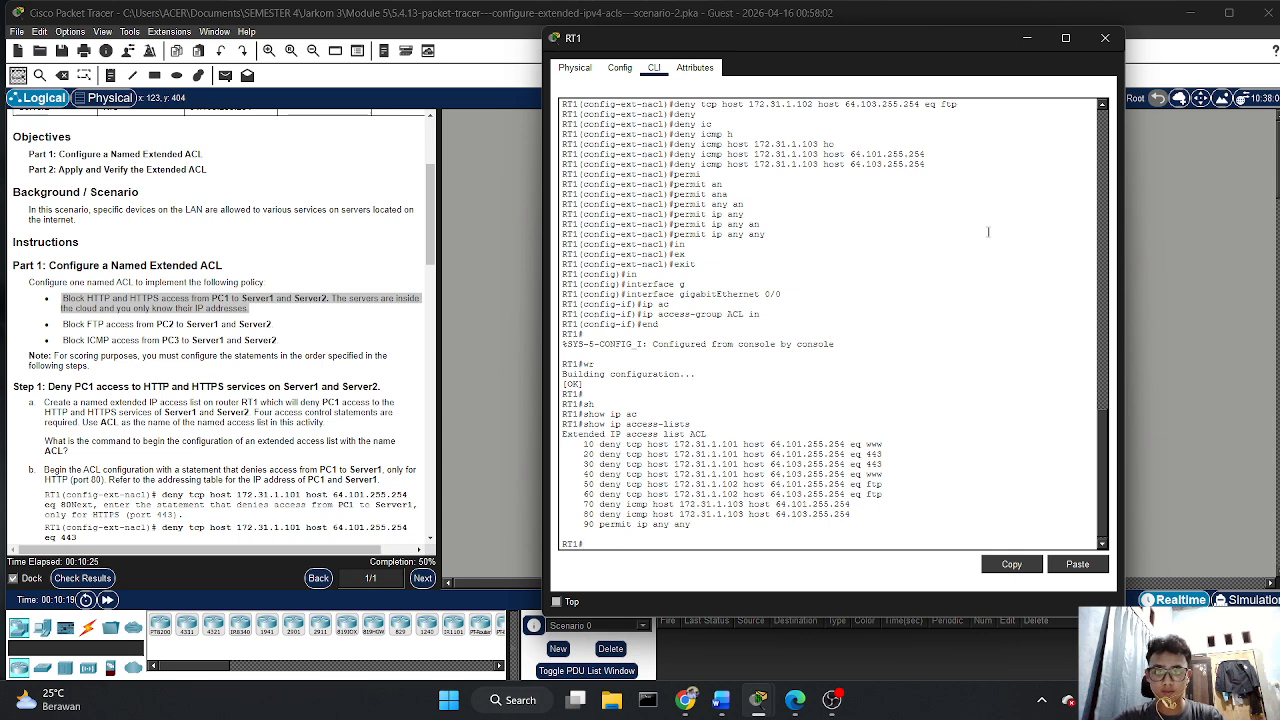
{"action": "left_click", "coordinate": [1105, 37]}
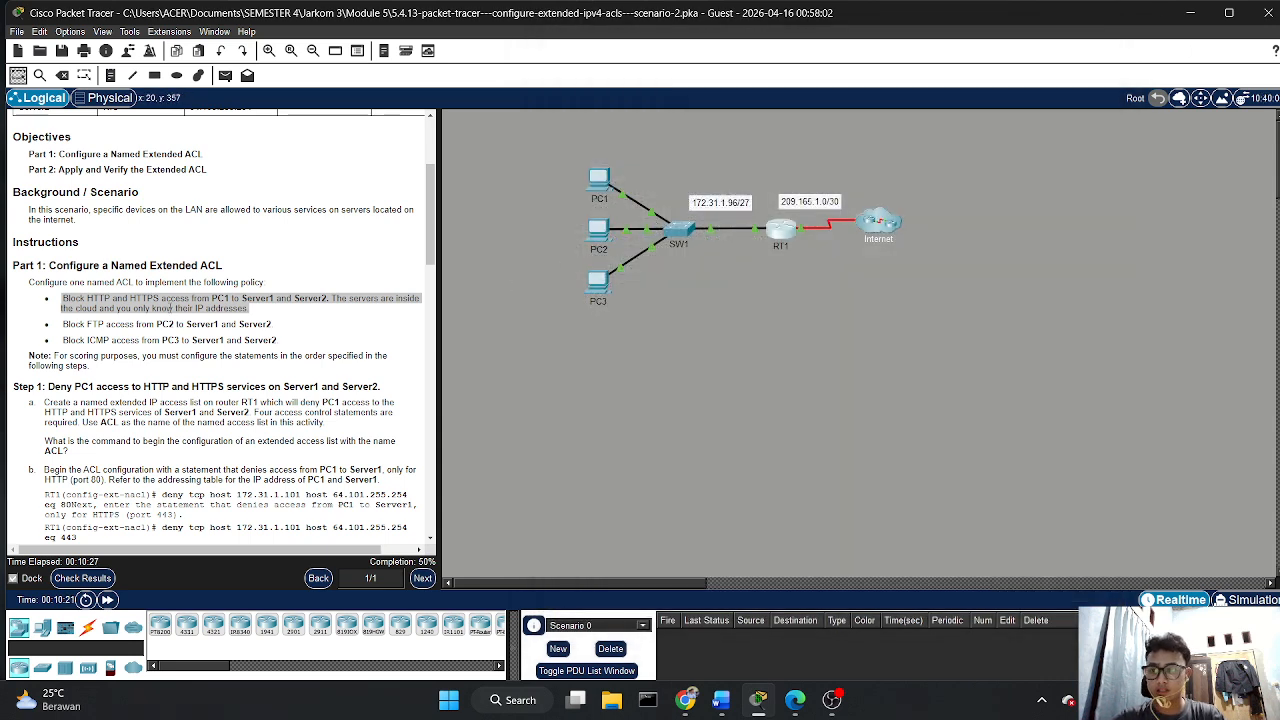
- Reread the activity instructions from the addressing table through the ACL statements to the expected access list output in Step 3
{"action": "scroll", "coordinate": [166, 310], "scroll_direction": "up", "scroll_amount": 3}
{"action": "scroll", "coordinate": [166, 310], "scroll_direction": "up", "scroll_amount": 1}
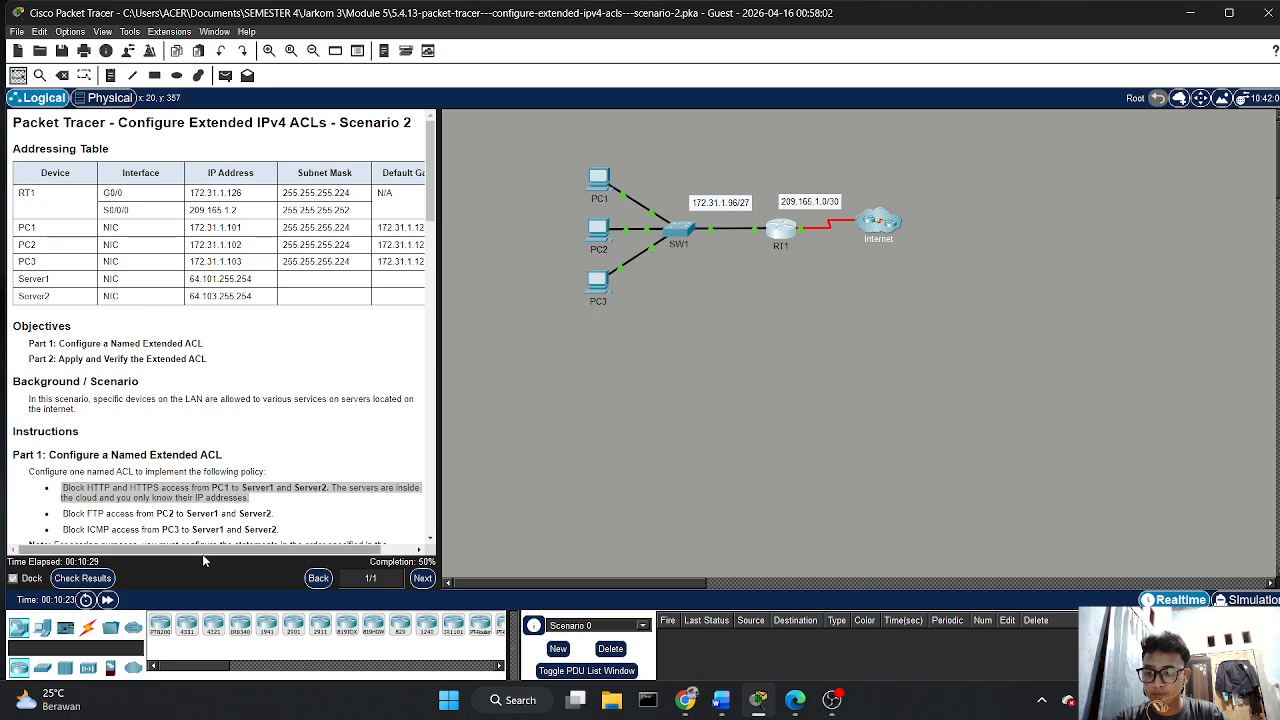
{"action": "mouse_move", "coordinate": [204, 551]}
{"action": "left_mouse_down"}
{"action": "mouse_move", "coordinate": [274, 563]}
{"action": "mouse_move", "coordinate": [180, 553]}
{"action": "left_mouse_up"}
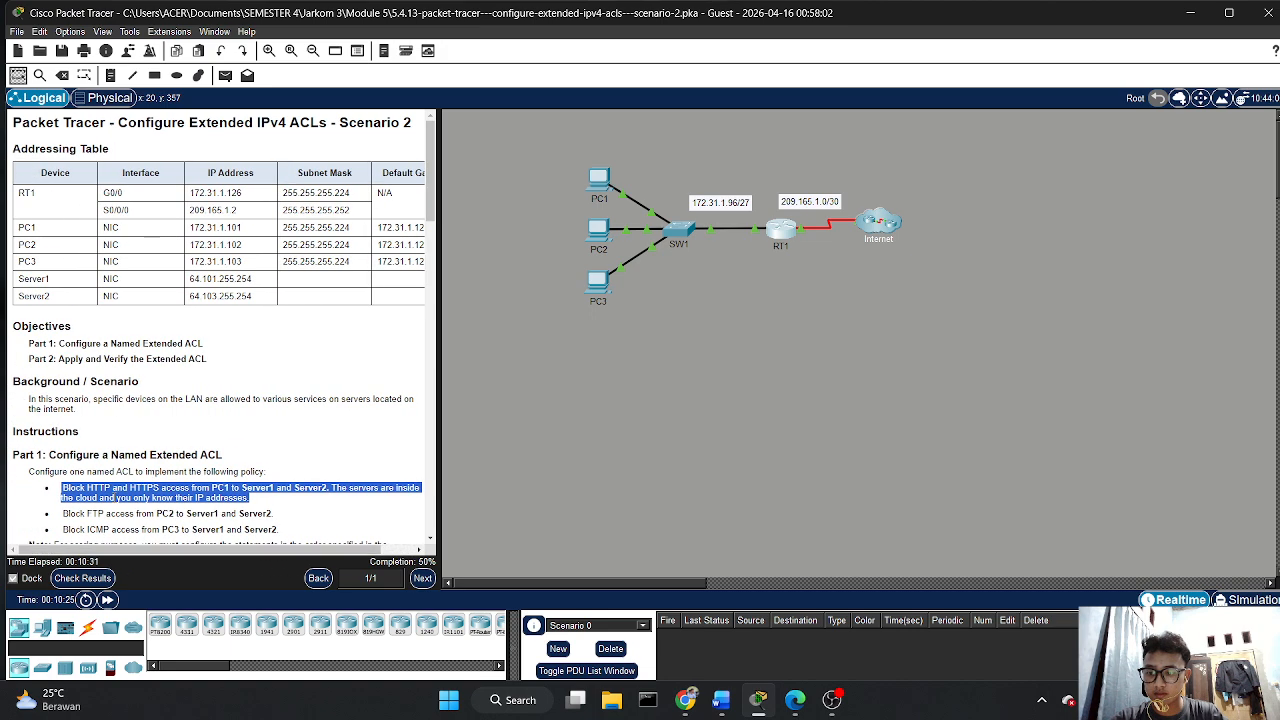
{"action": "left_click", "coordinate": [144, 472]}
{"action": "scroll", "coordinate": [144, 472], "scroll_direction": "down", "scroll_amount": 7}
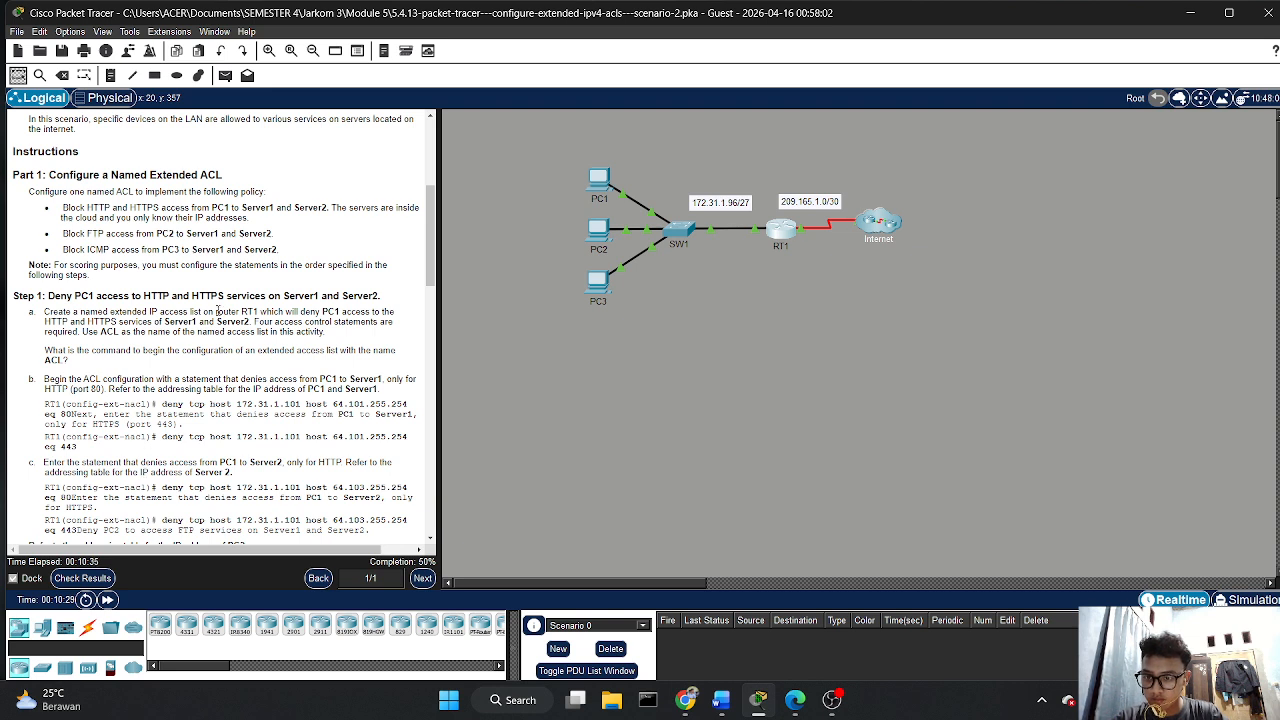
{"action": "scroll", "coordinate": [218, 311], "scroll_direction": "down", "scroll_amount": 2}
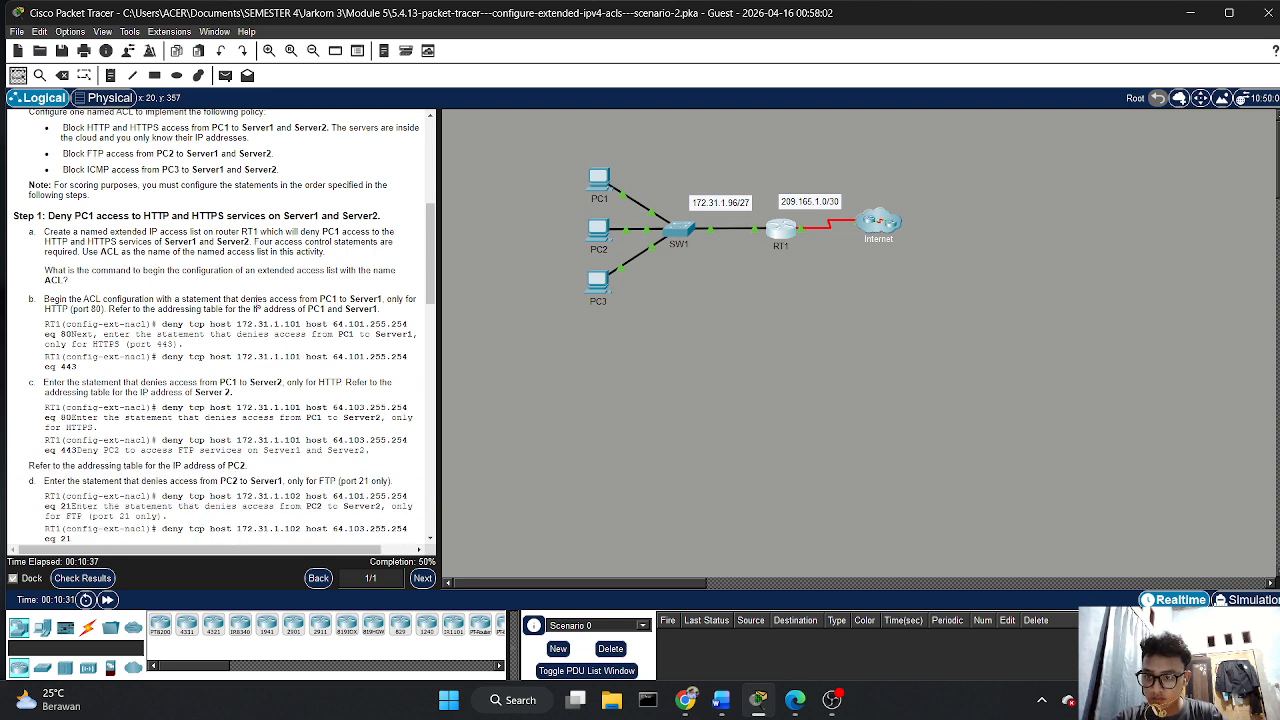
{"action": "scroll", "coordinate": [322, 294], "scroll_direction": "down", "scroll_amount": 1}
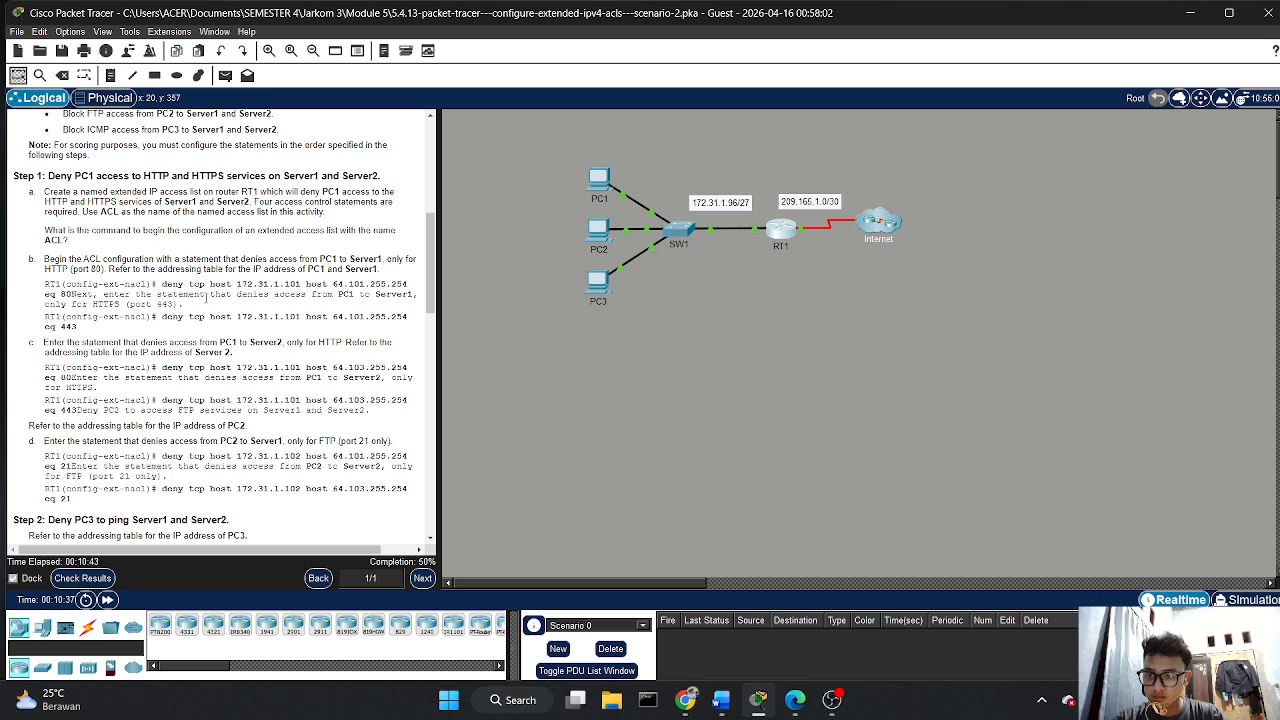
{"action": "scroll", "coordinate": [272, 357], "scroll_direction": "down", "scroll_amount": 4}
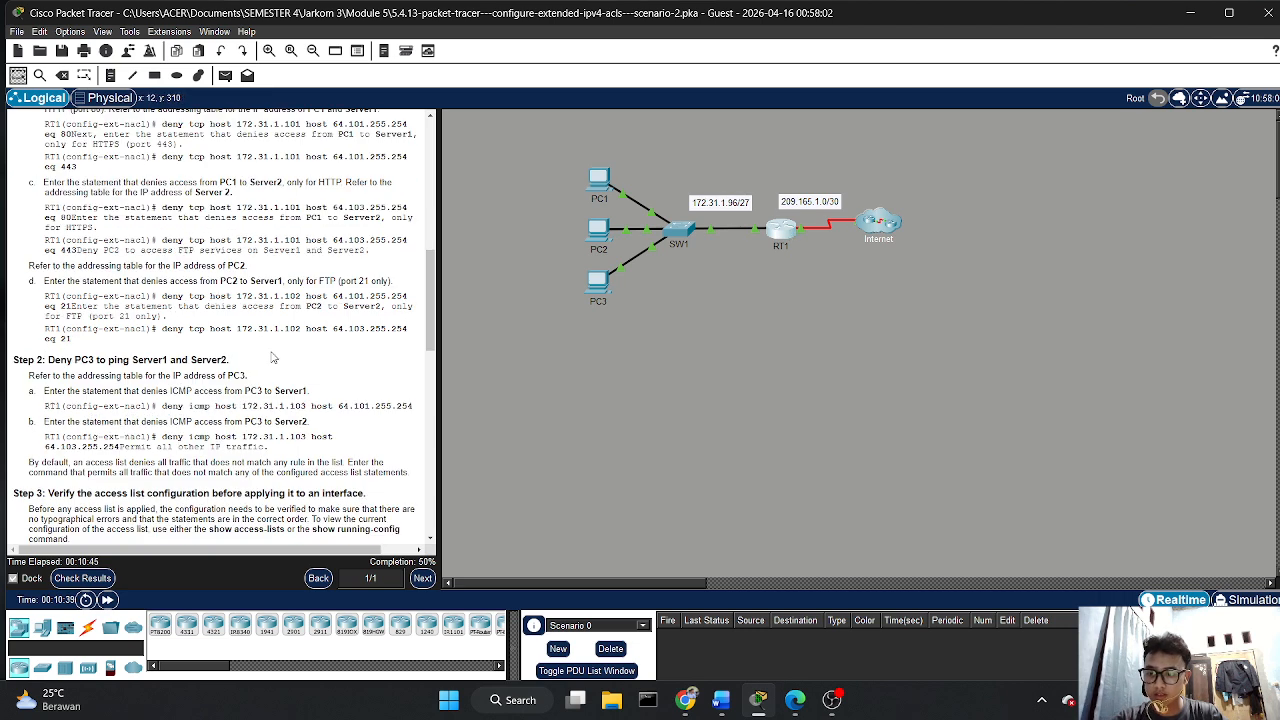
{"action": "scroll", "coordinate": [272, 357], "scroll_direction": "down", "scroll_amount": 3}
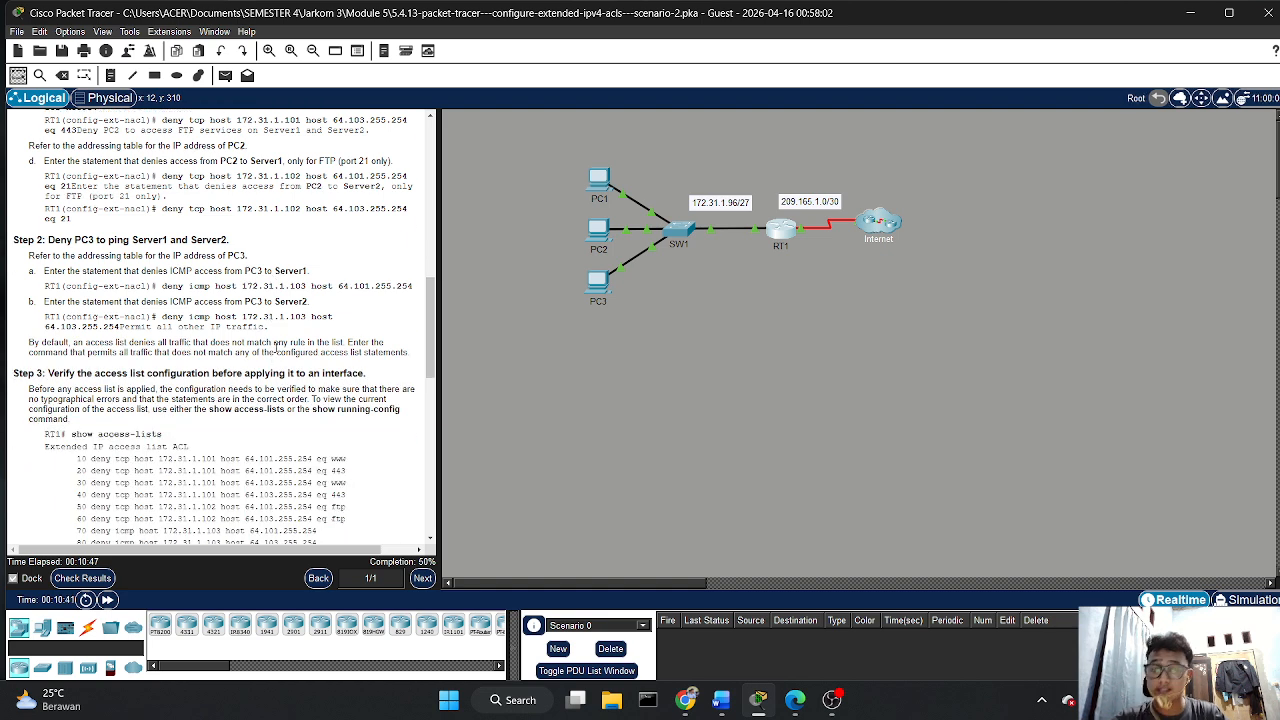
{"action": "scroll", "coordinate": [280, 348], "scroll_direction": "down", "scroll_amount": 1}
{"action": "scroll", "coordinate": [286, 348], "scroll_direction": "down", "scroll_amount": 3}
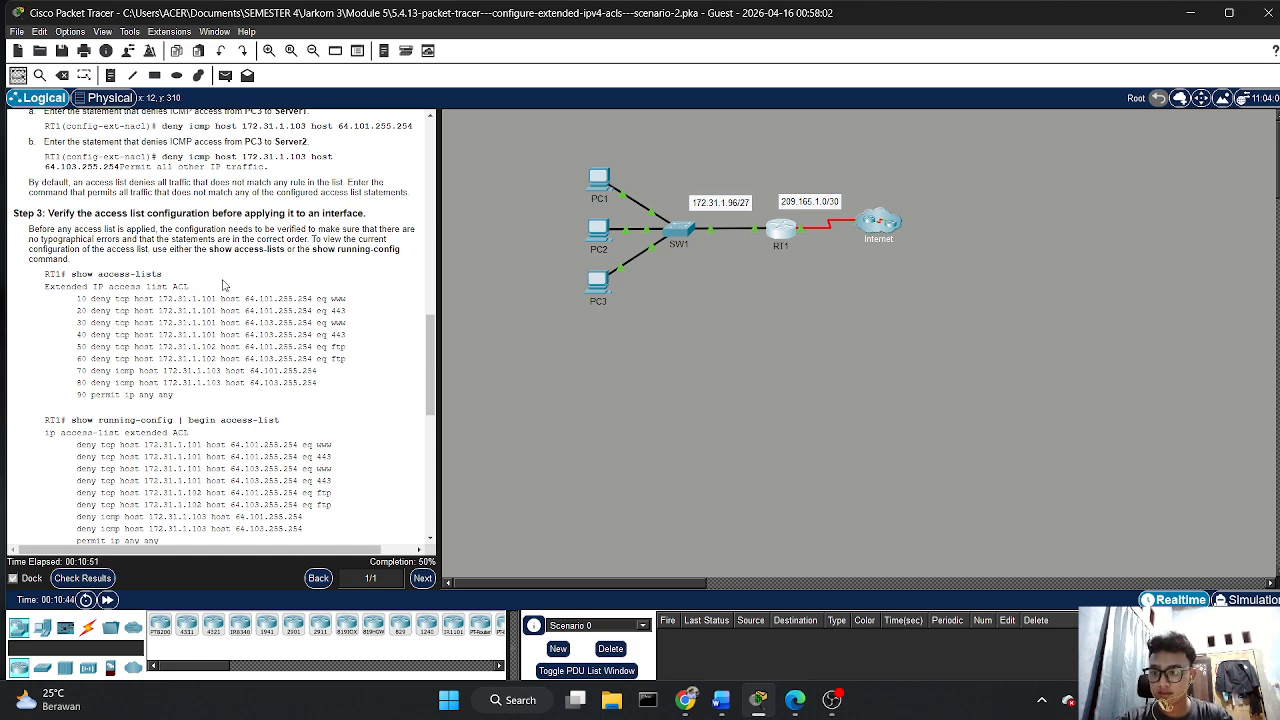
- Check the ACL name and entry order in RT1's command line against the expected output in Step 3
{"action": "left_click", "coordinate": [784, 235]}
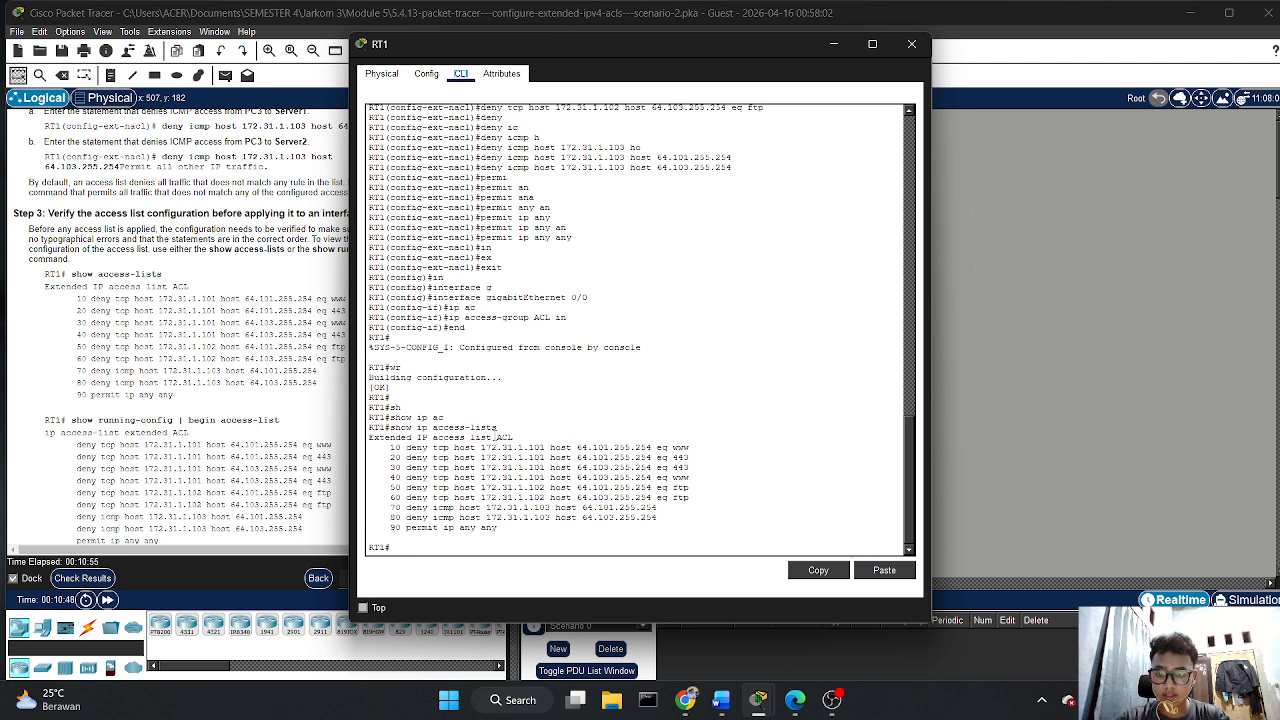
{"action": "left_click_drag", "start_coordinate": [512, 437], "coordinate": [366, 441]}
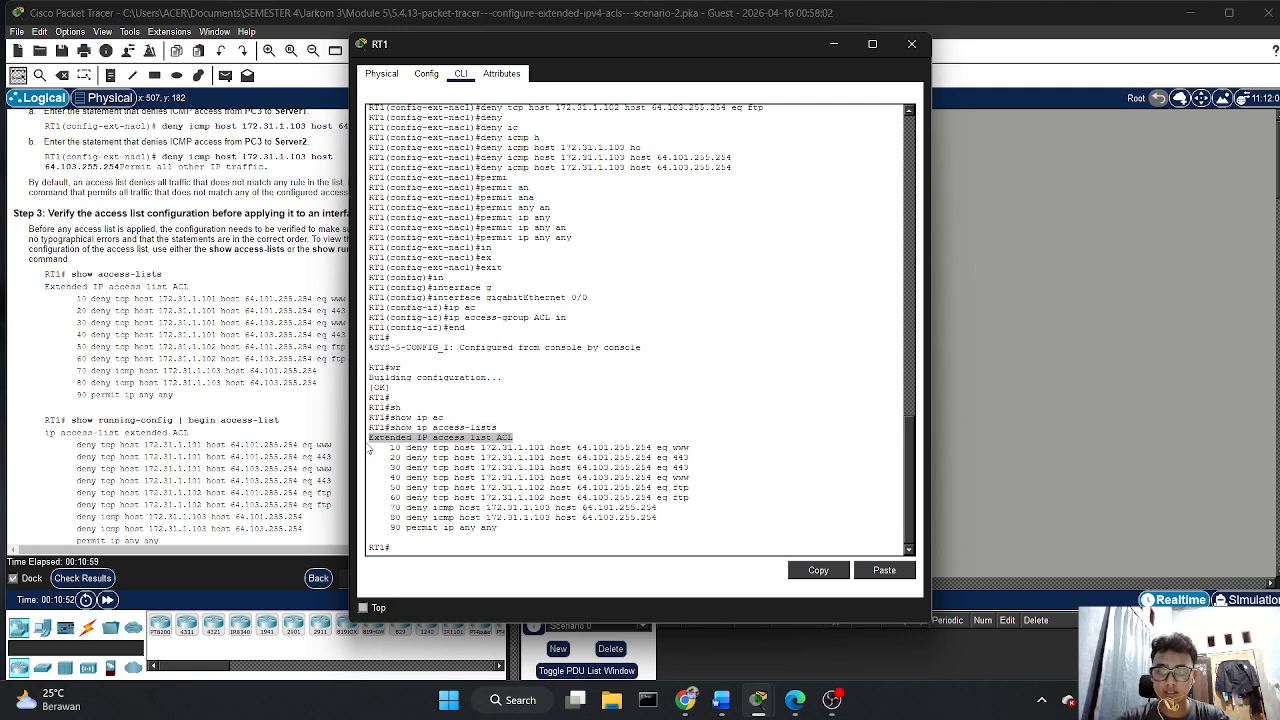
{"action": "left_click", "coordinate": [992, 358]}
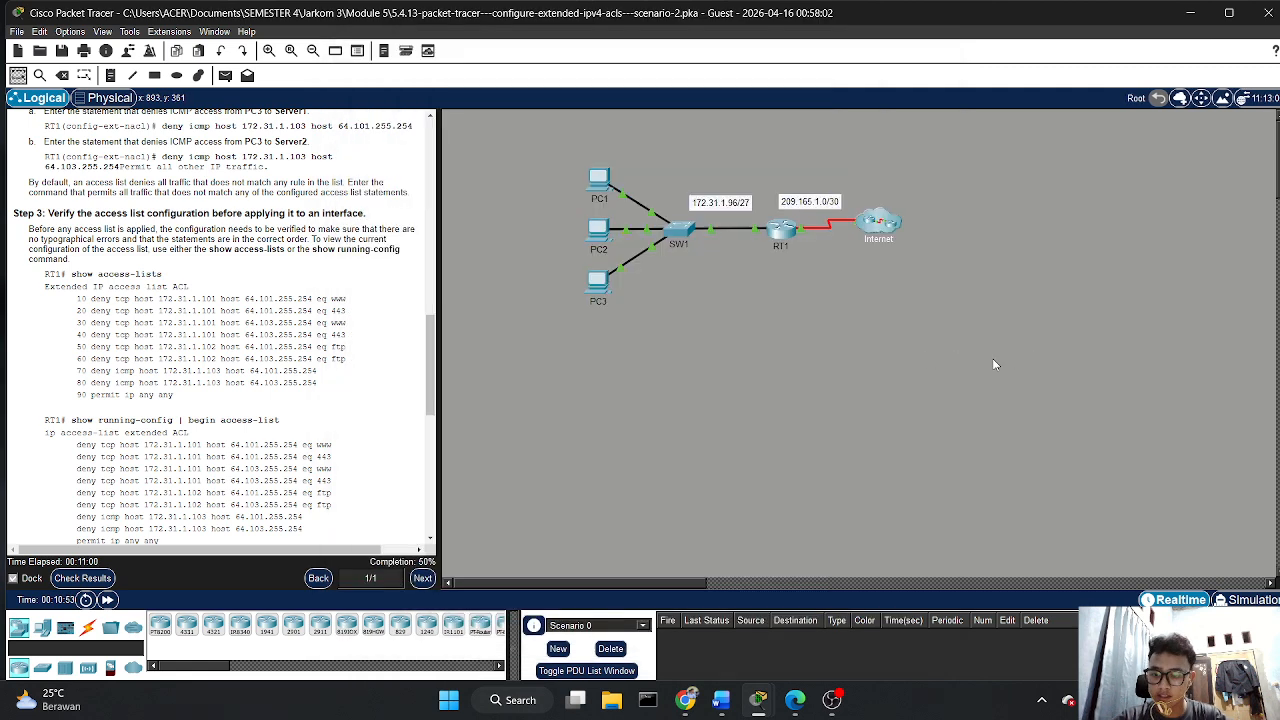
- Check the activity results, inspect the ACL assessment item under RT1, and return to the activity
{"action": "left_click", "coordinate": [72, 576]}
{"action": "left_click", "coordinate": [140, 107]}
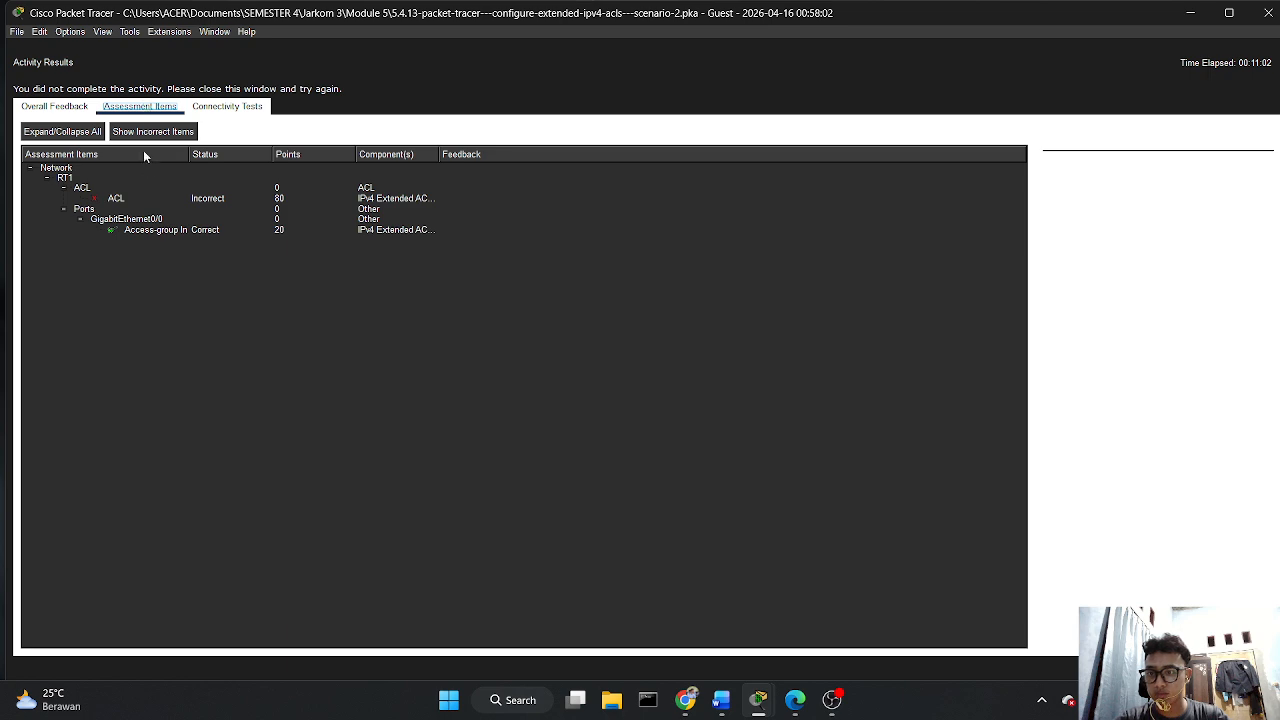
{"action": "left_click", "coordinate": [116, 199]}
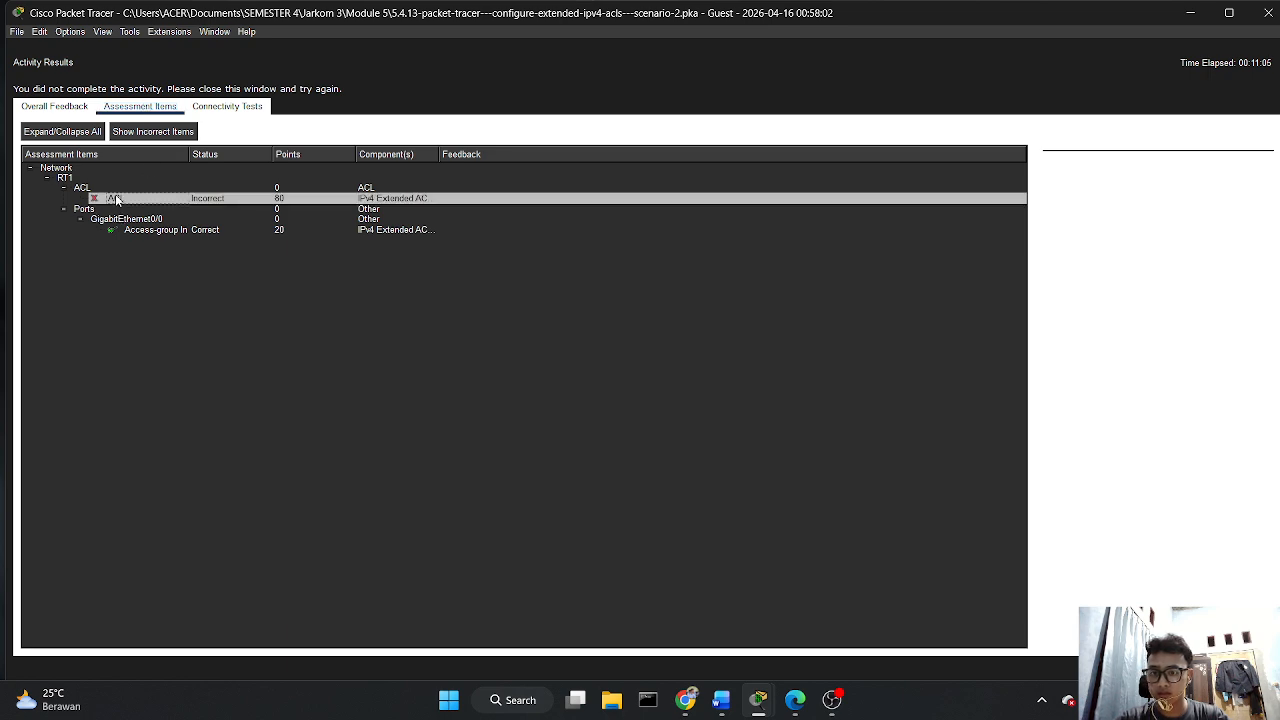
{"action": "left_click", "coordinate": [299, 208]}
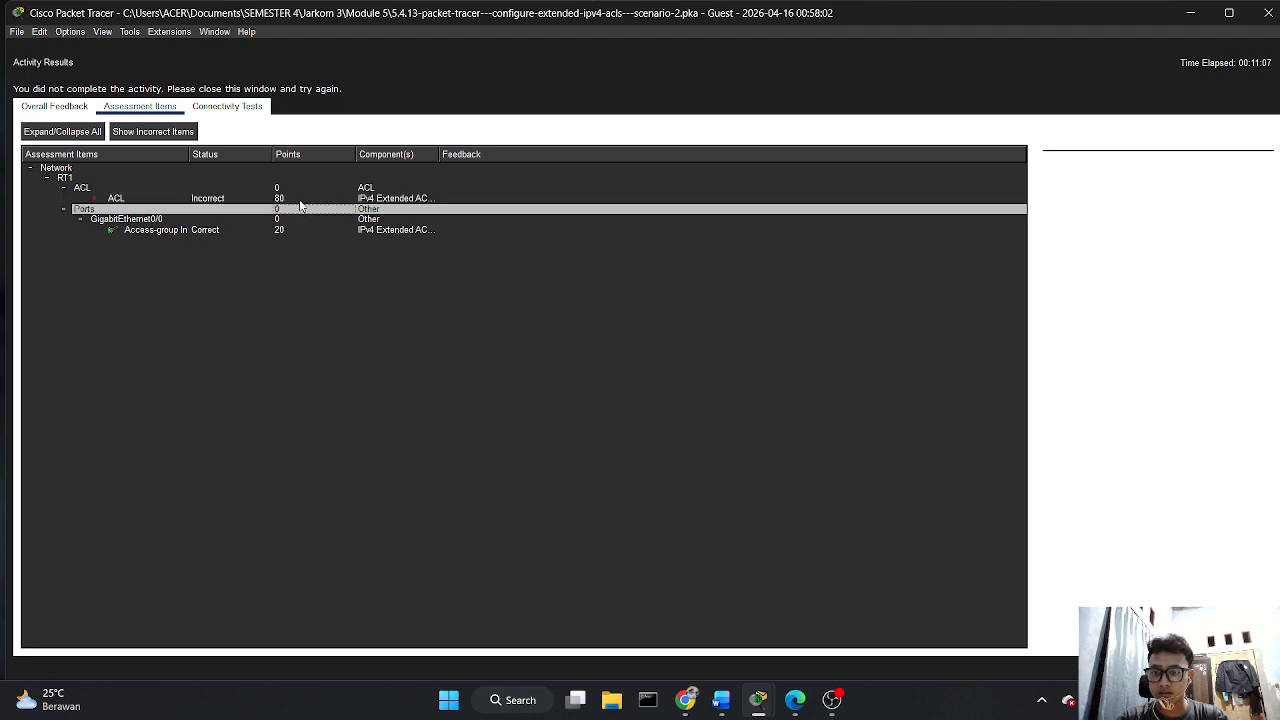
{"action": "left_click", "coordinate": [299, 199]}
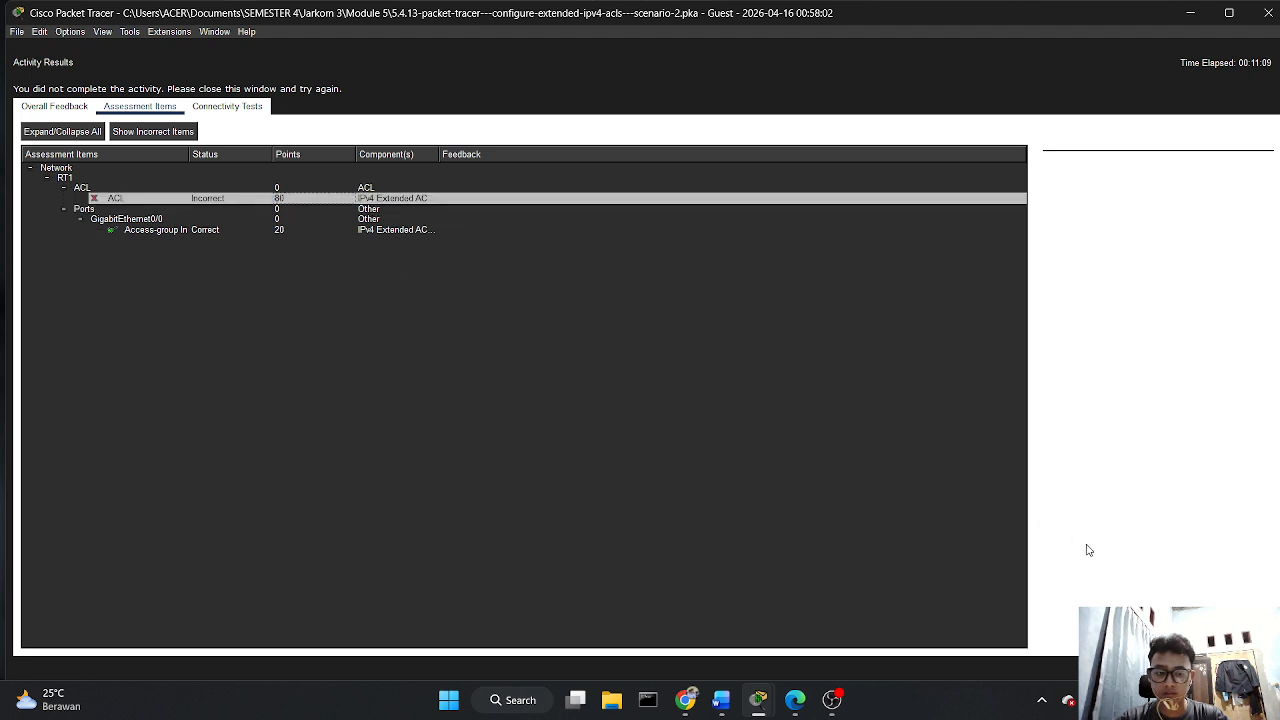
{"action": "left_click", "coordinate": [1240, 668]}
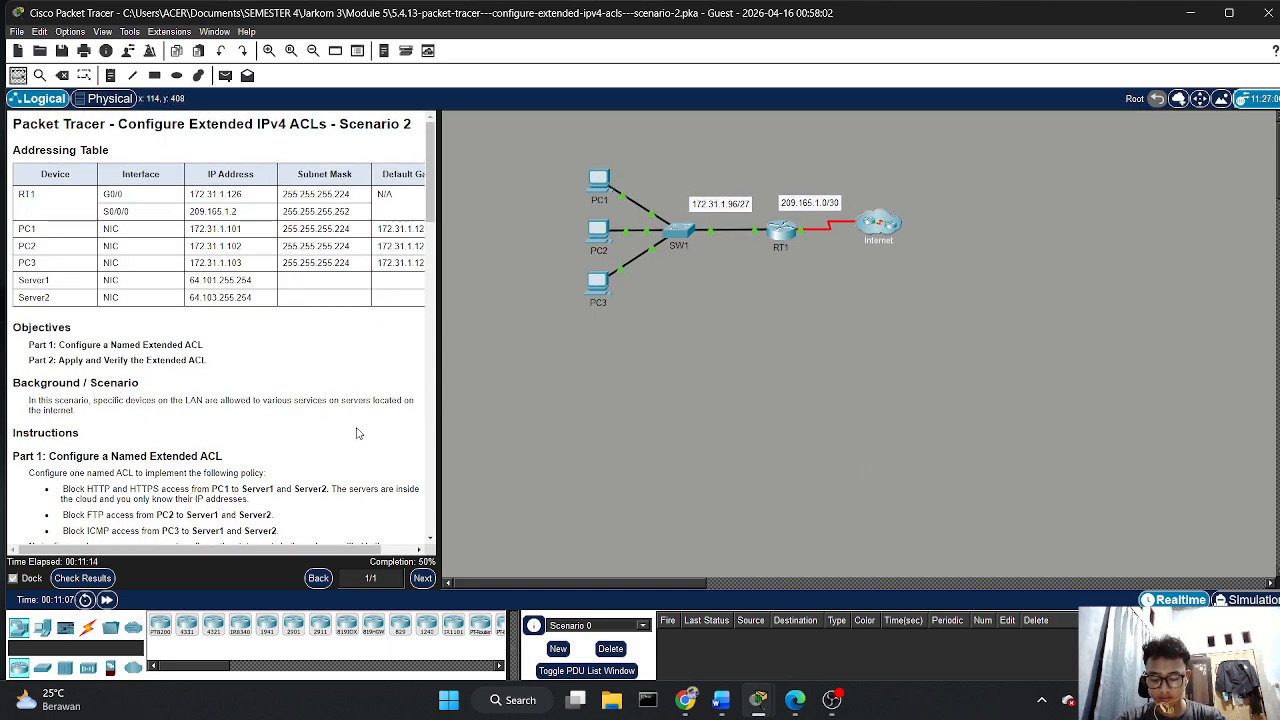
- Reopen RT1's command line, move its window clear of the instructions, and review the ACL commands entered earlier
{"action": "left_click", "coordinate": [779, 231]}
{"action": "left_click", "coordinate": [632, 370]}
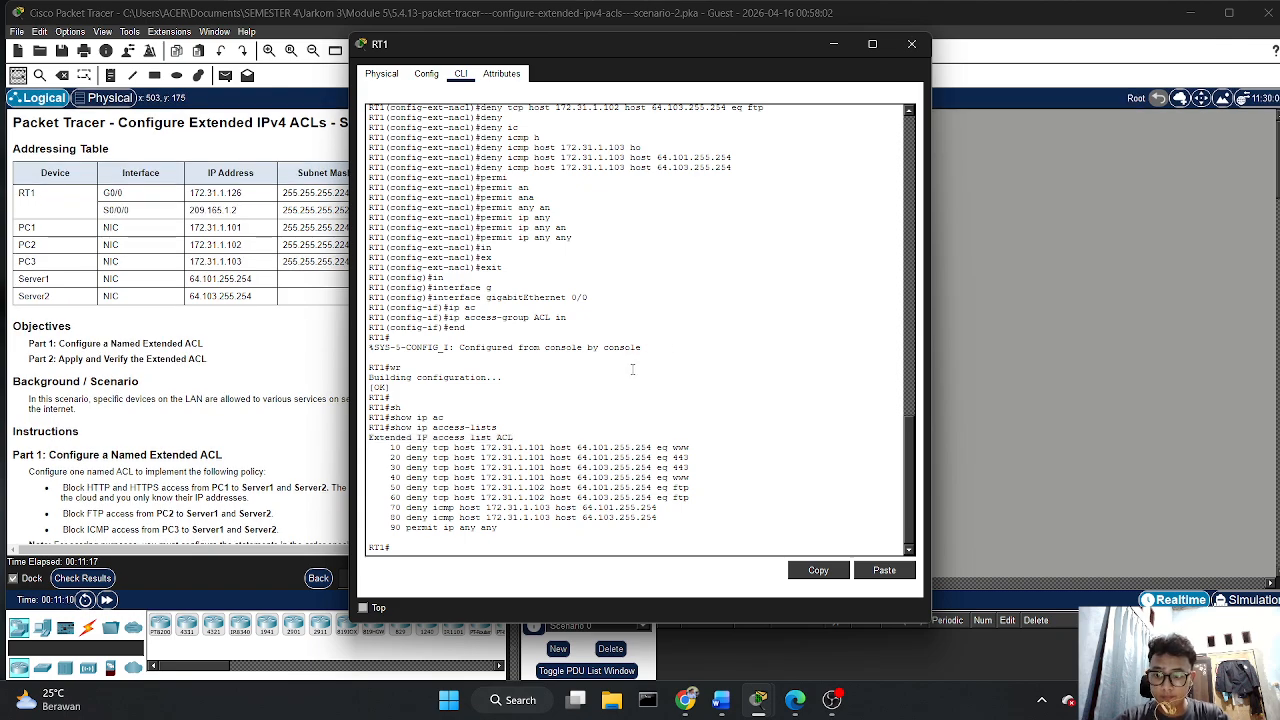
{"action": "left_click_drag", "start_coordinate": [686, 50], "coordinate": [890, 56]}
{"action": "scroll", "coordinate": [717, 346], "scroll_direction": "up", "scroll_amount": 7}
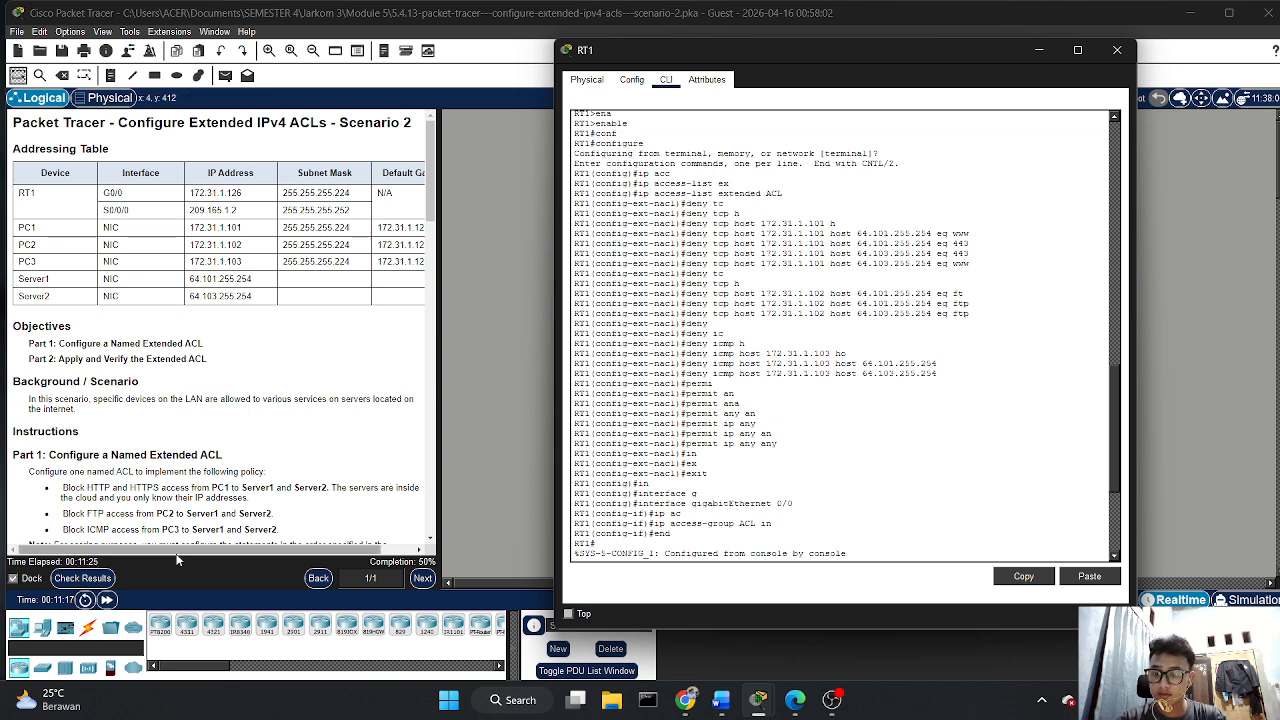
- Check the activity results again, view the status of RT1's assessment items, and close the results
{"action": "left_click", "coordinate": [96, 572]}
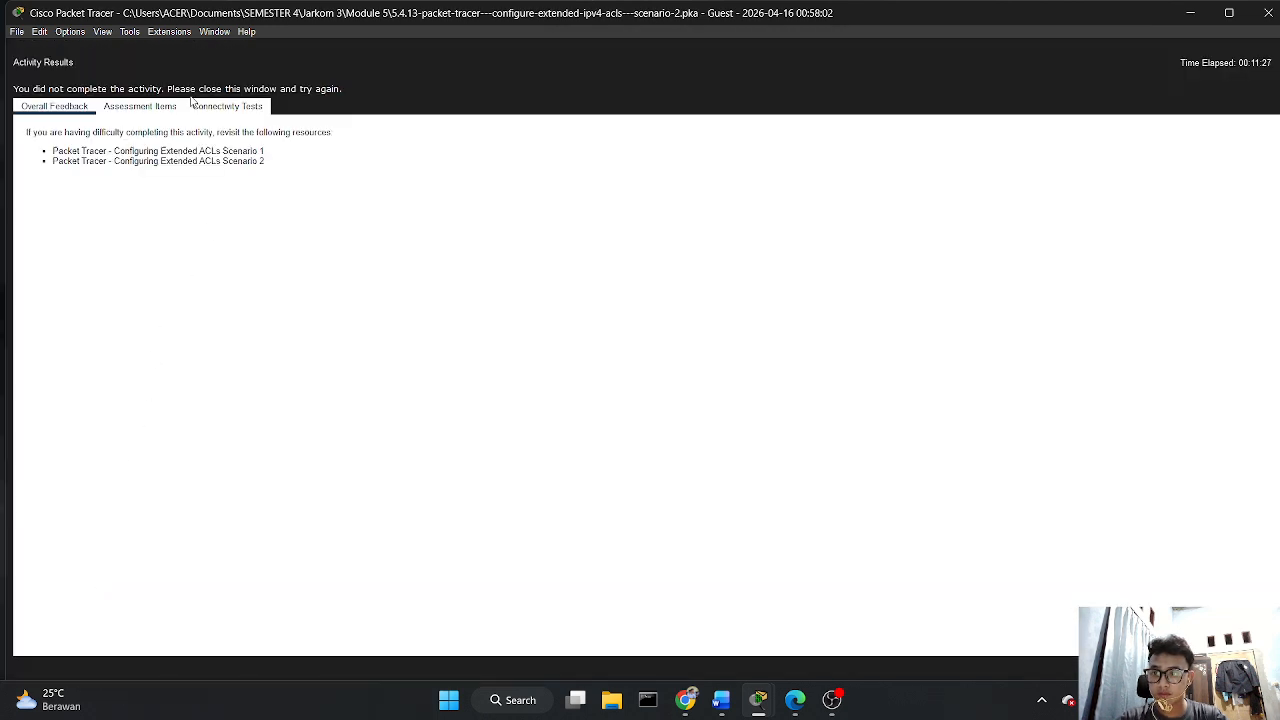
{"action": "left_click", "coordinate": [142, 108]}
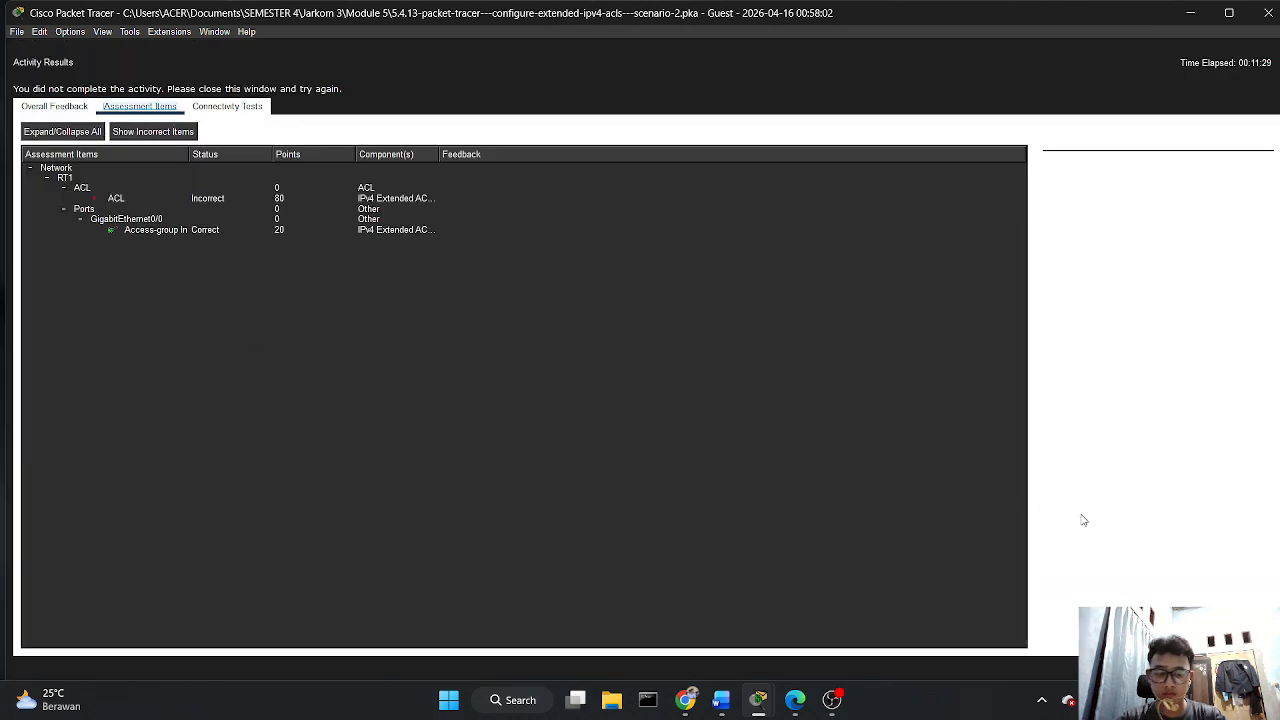
{"action": "left_click", "coordinate": [1232, 668]}
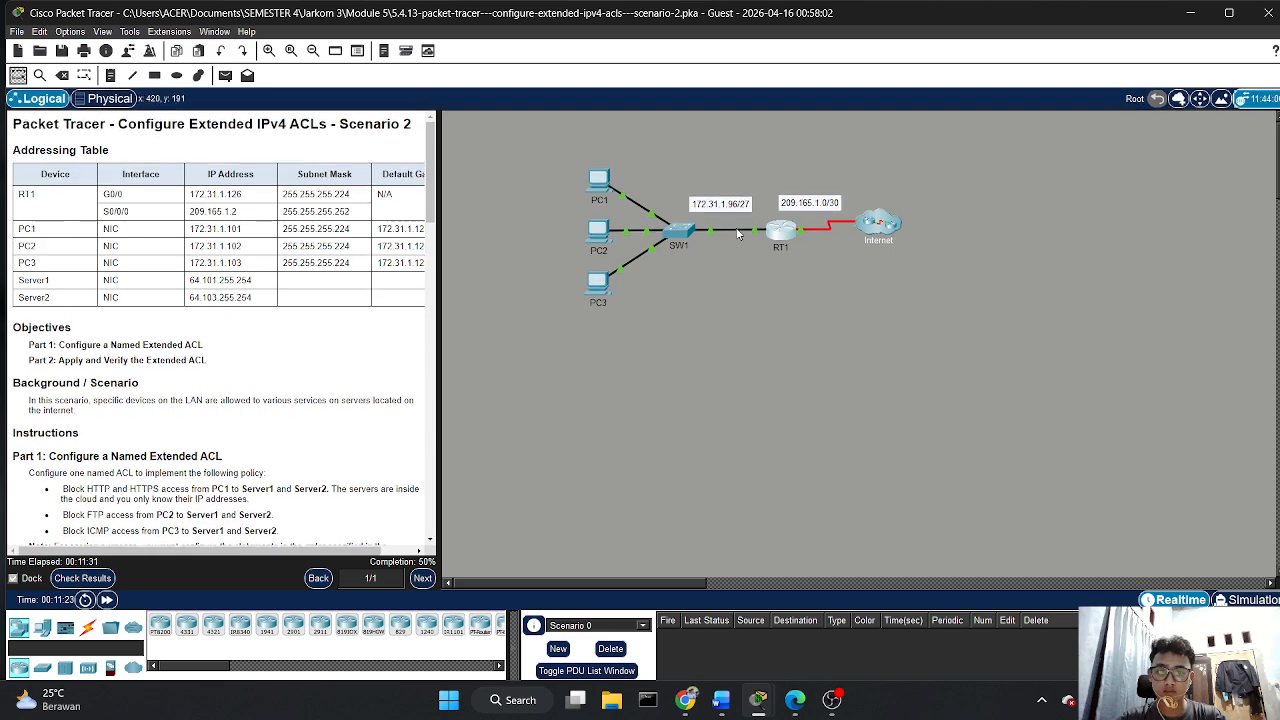
- Inspect the ip access-list extended ACL command and its PC1 deny statements in RT1's command history, then minimize the window
{"action": "left_click", "coordinate": [783, 231]}
{"action": "scroll", "coordinate": [767, 278], "scroll_direction": "up", "scroll_amount": 1}
{"action": "left_click_drag", "start_coordinate": [784, 233], "coordinate": [638, 233]}
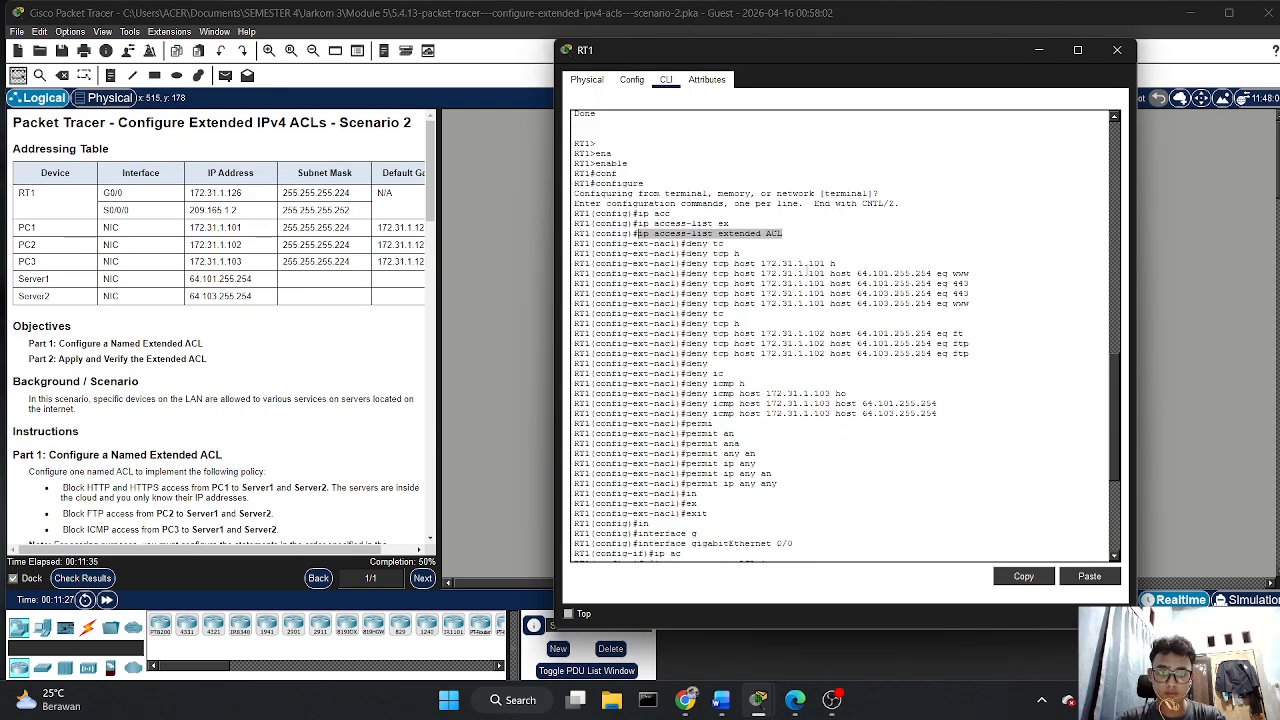
{"action": "left_click", "coordinate": [804, 271]}
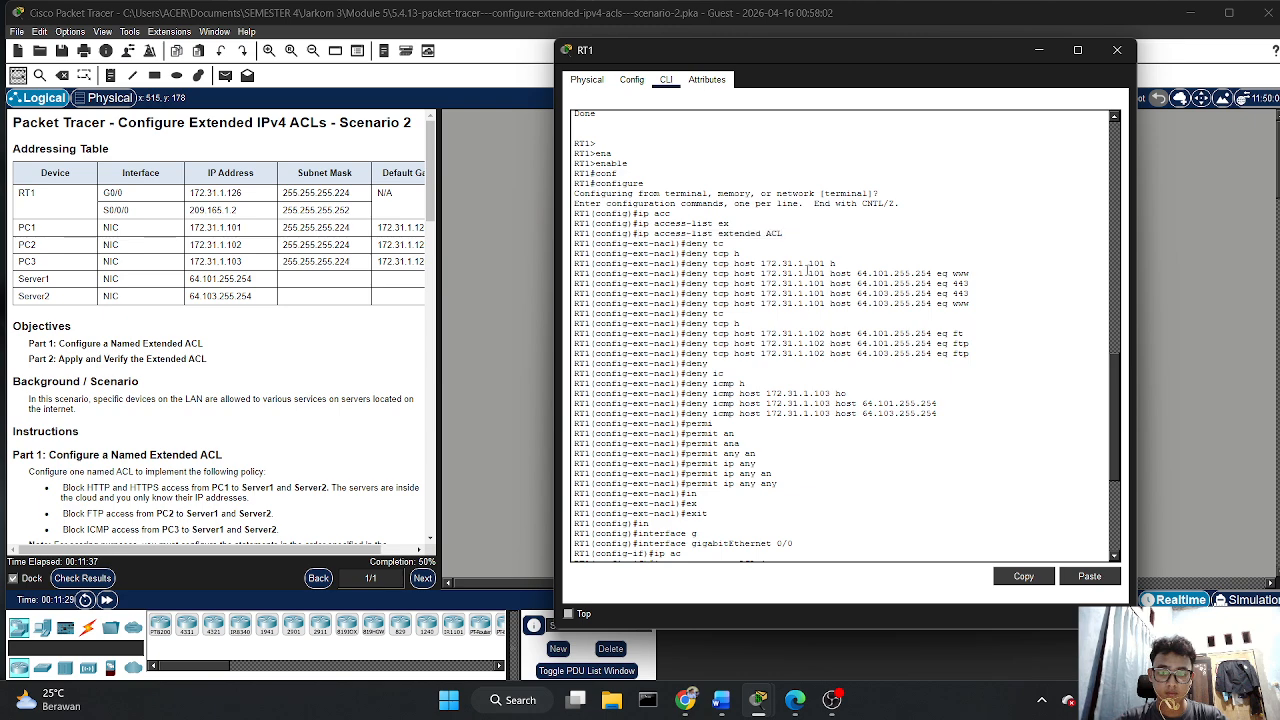
{"action": "left_click", "coordinate": [1039, 49]}
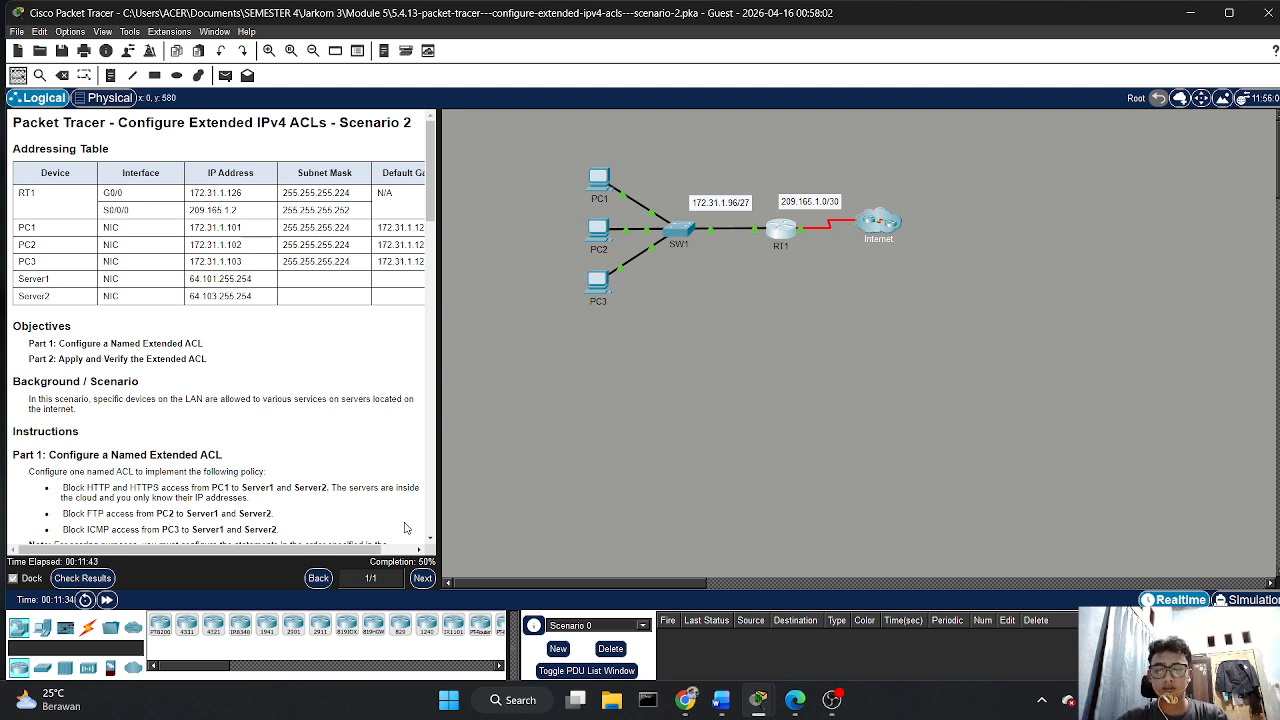
- Reopen RT1's command line and review the show ip access-lists entries and the commands applying the ACL inbound on gigabitEthernet 0/0
{"action": "left_click", "coordinate": [779, 232]}
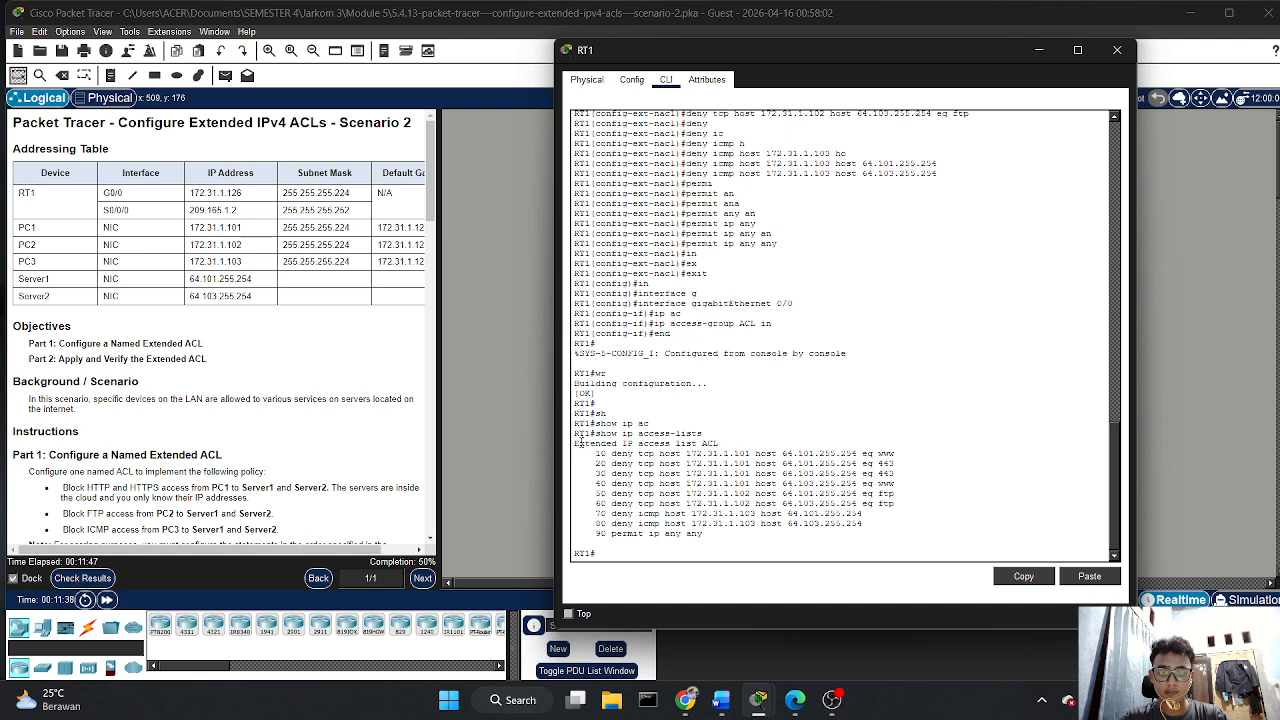
{"action": "left_click_drag", "start_coordinate": [575, 431], "coordinate": [725, 443]}
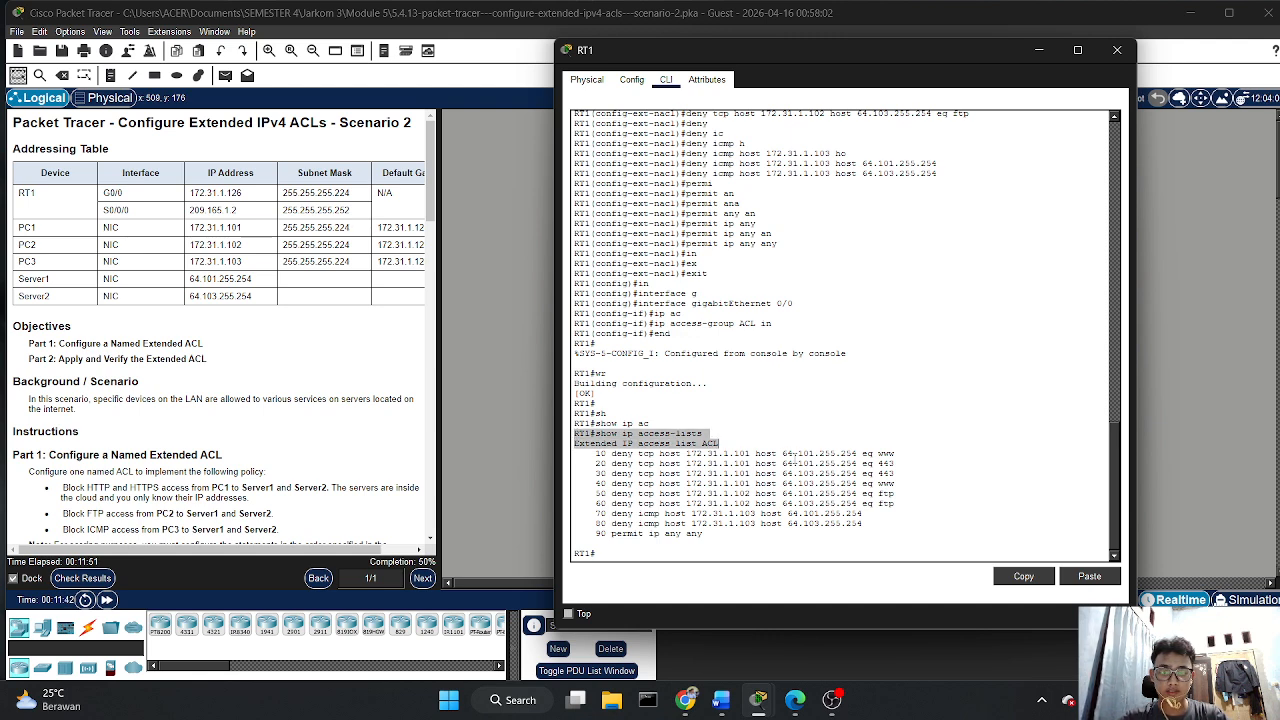
{"action": "left_click", "coordinate": [788, 453]}
{"action": "left_click_drag", "start_coordinate": [702, 444], "coordinate": [865, 536]}
{"action": "left_click", "coordinate": [846, 507]}
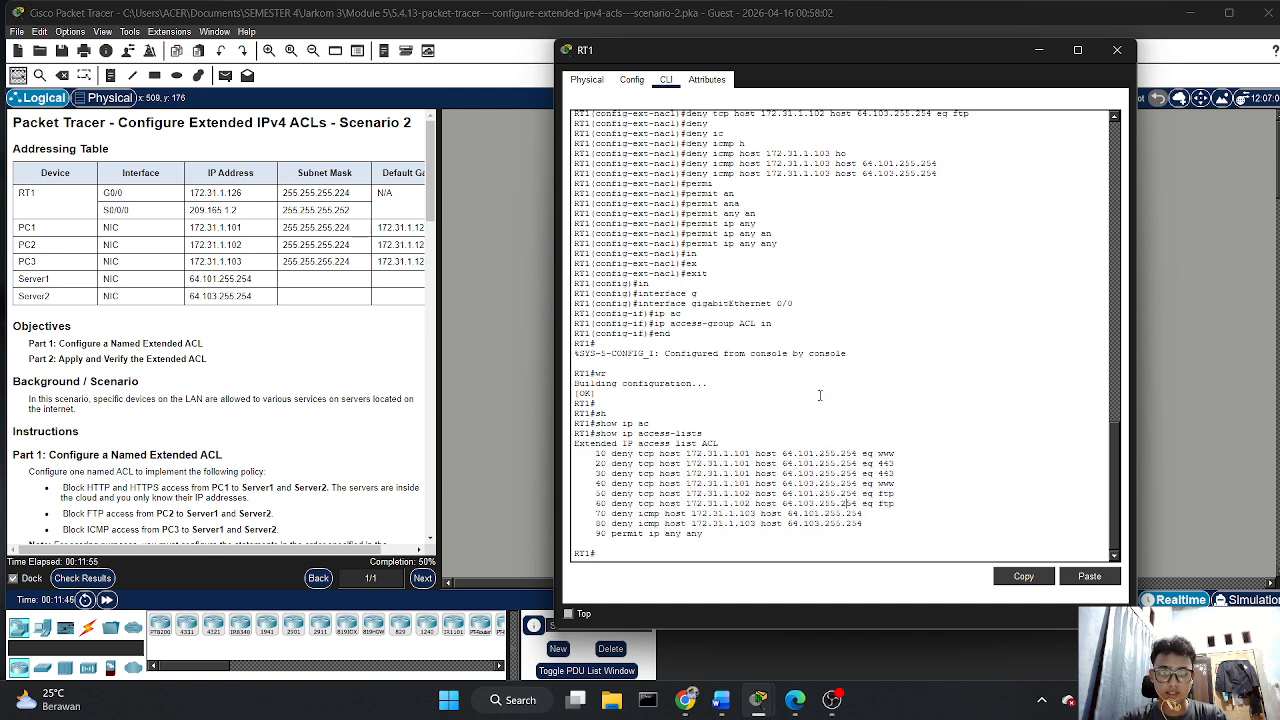
{"action": "left_click_drag", "start_coordinate": [790, 325], "coordinate": [651, 286]}
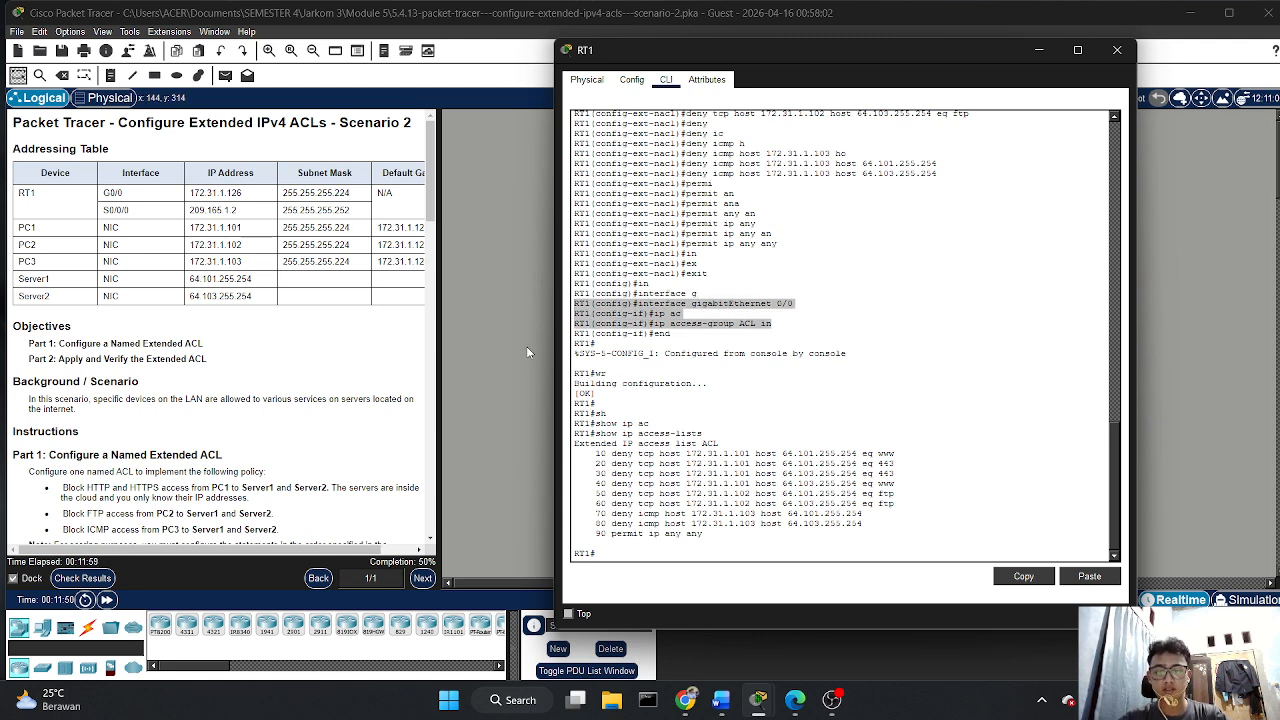
- Return to the activity and minimize both its main window and RT1's window to clear the desktop
{"action": "left_click", "coordinate": [470, 408]}
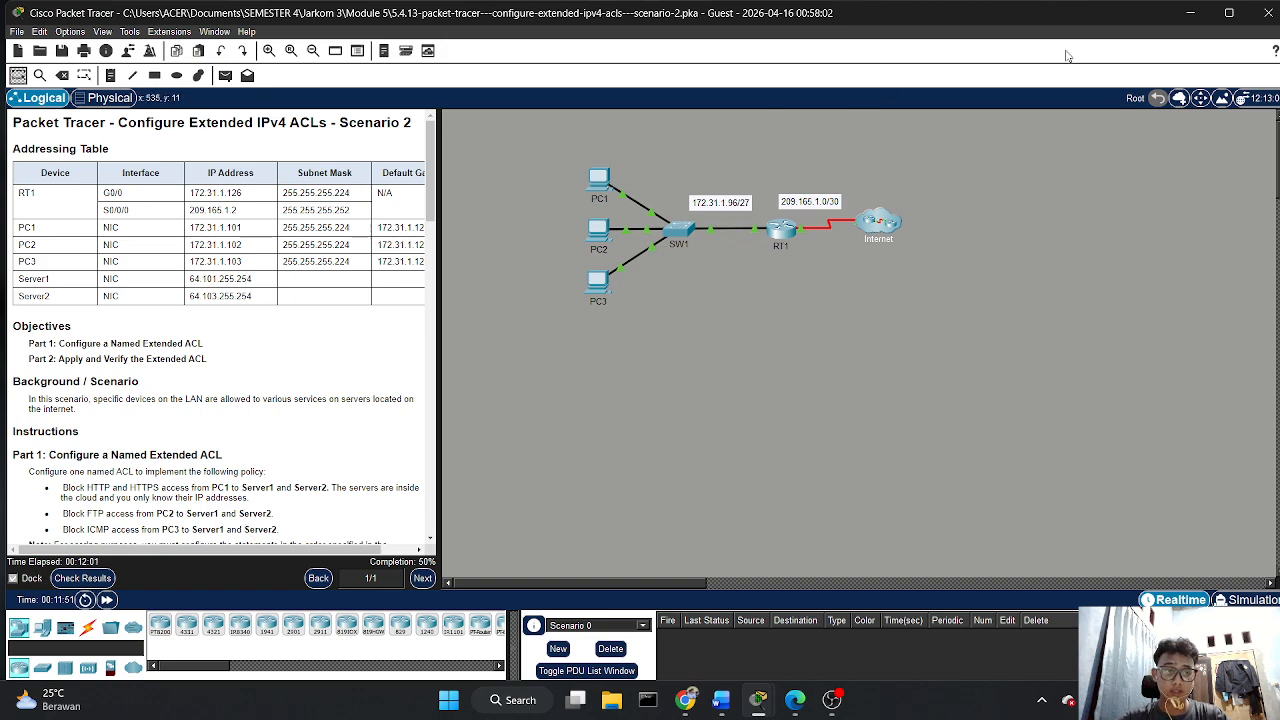
{"action": "left_click", "coordinate": [1190, 12]}
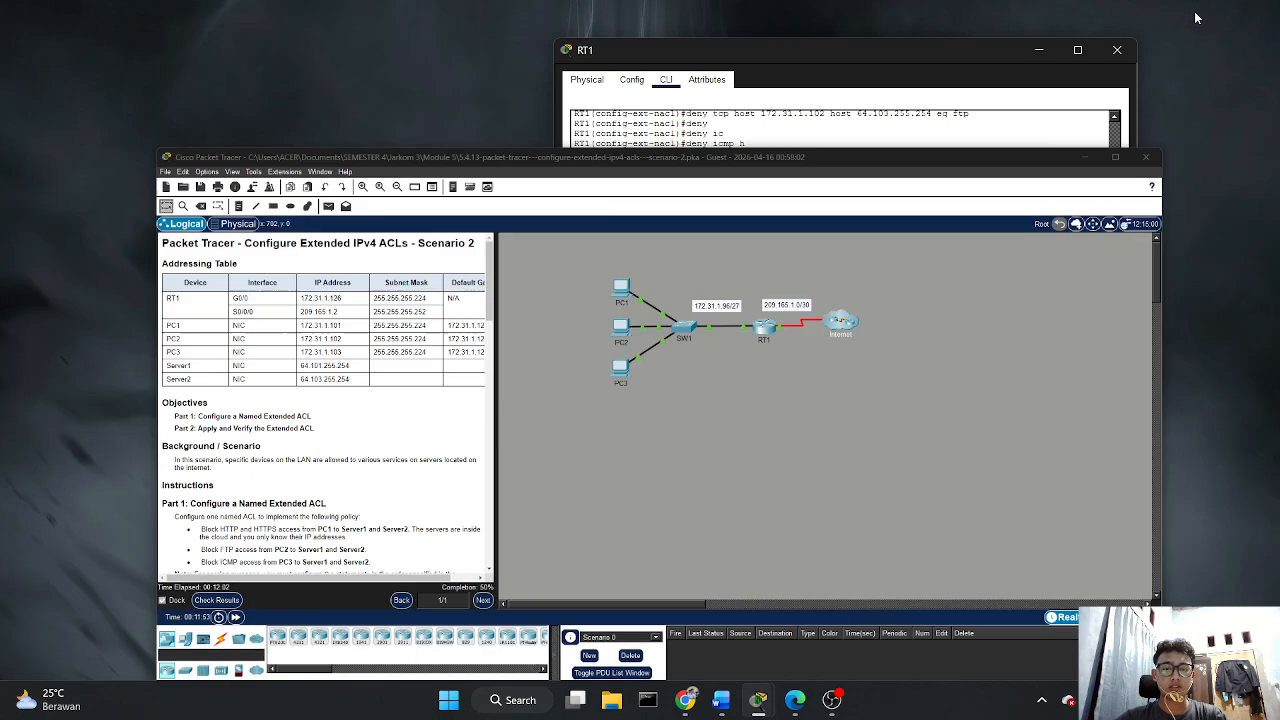
{"action": "left_click", "coordinate": [1039, 49]}
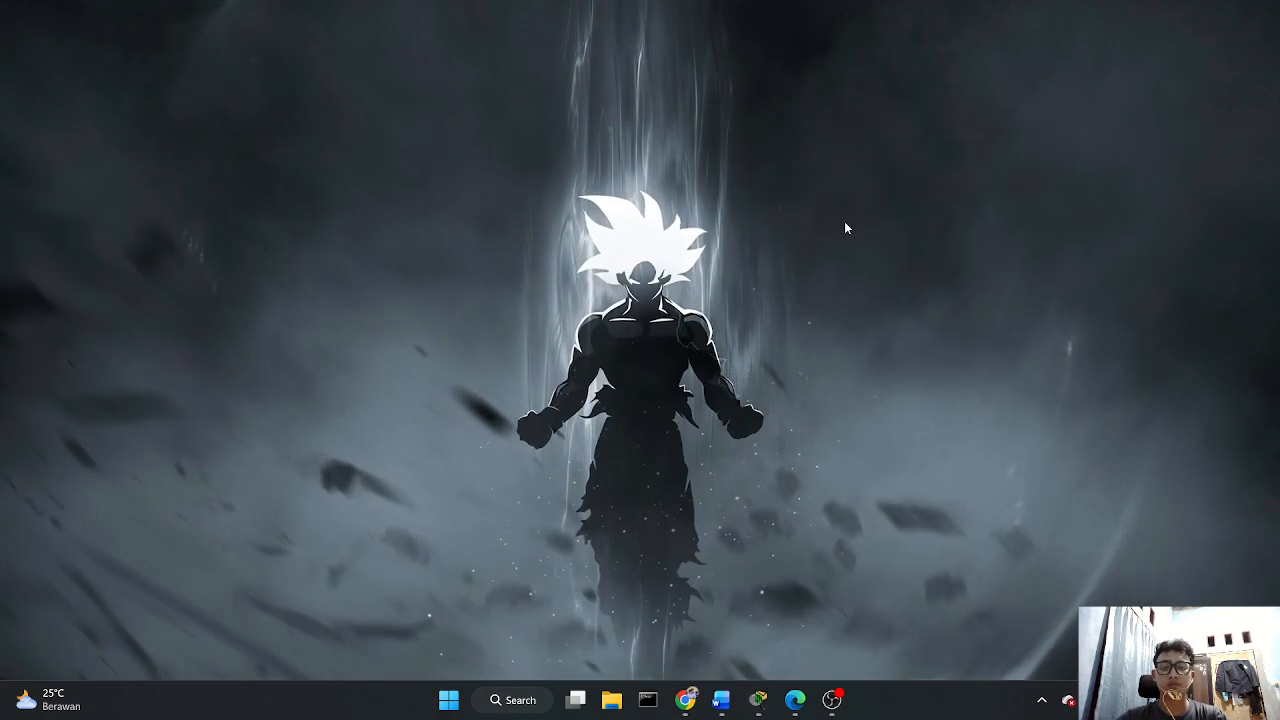